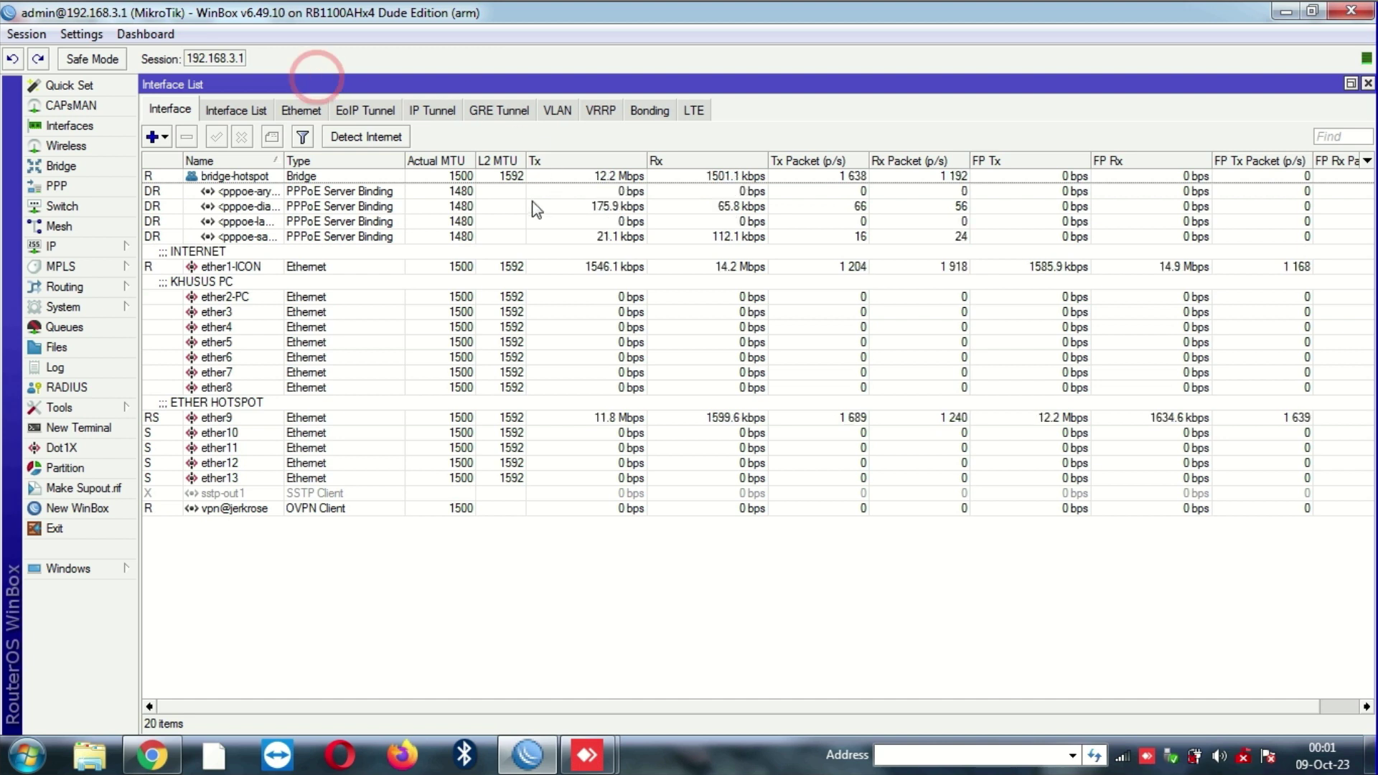
Step: Ping 8.8.8.8 from the router's terminal and stop the test after about 27 packets
{"action": "left_click", "coordinate": [510, 176]}
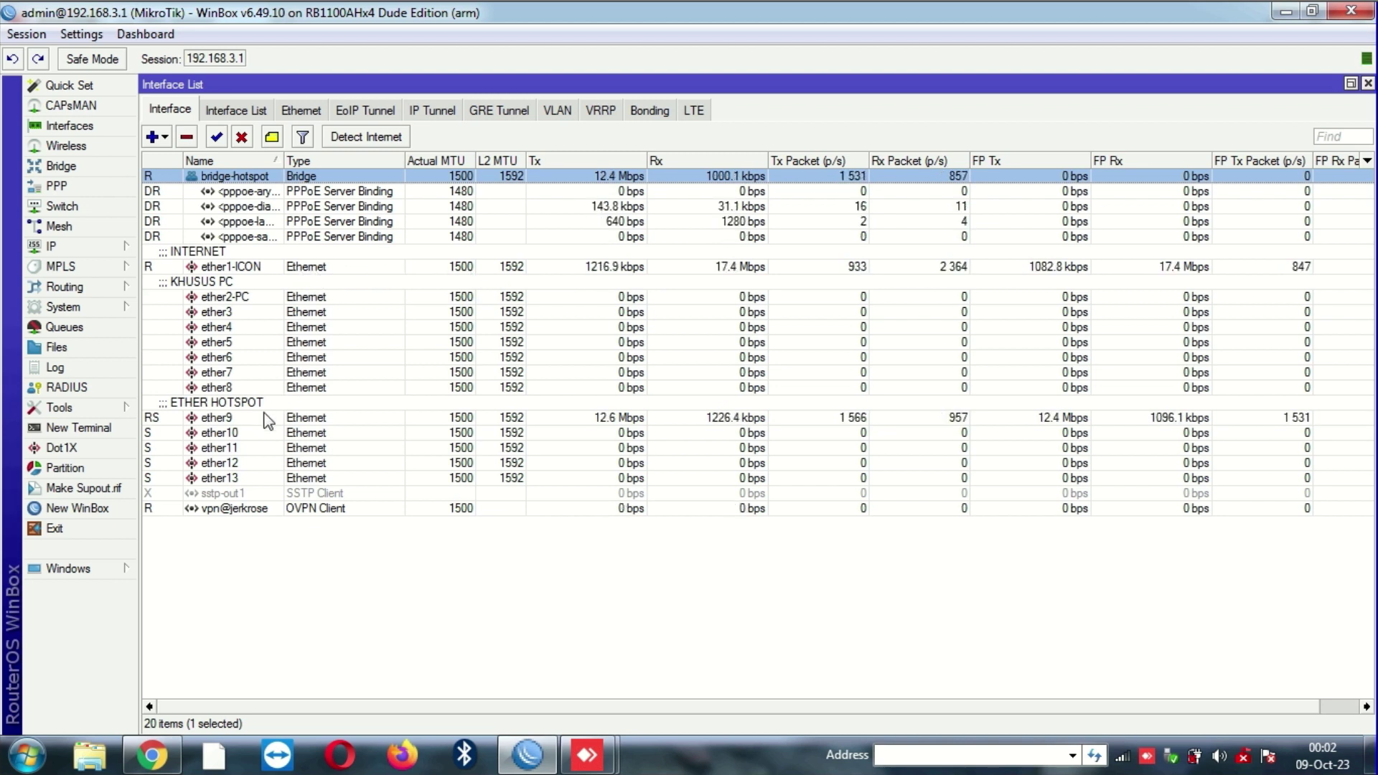
{"action": "left_click", "coordinate": [255, 268]}
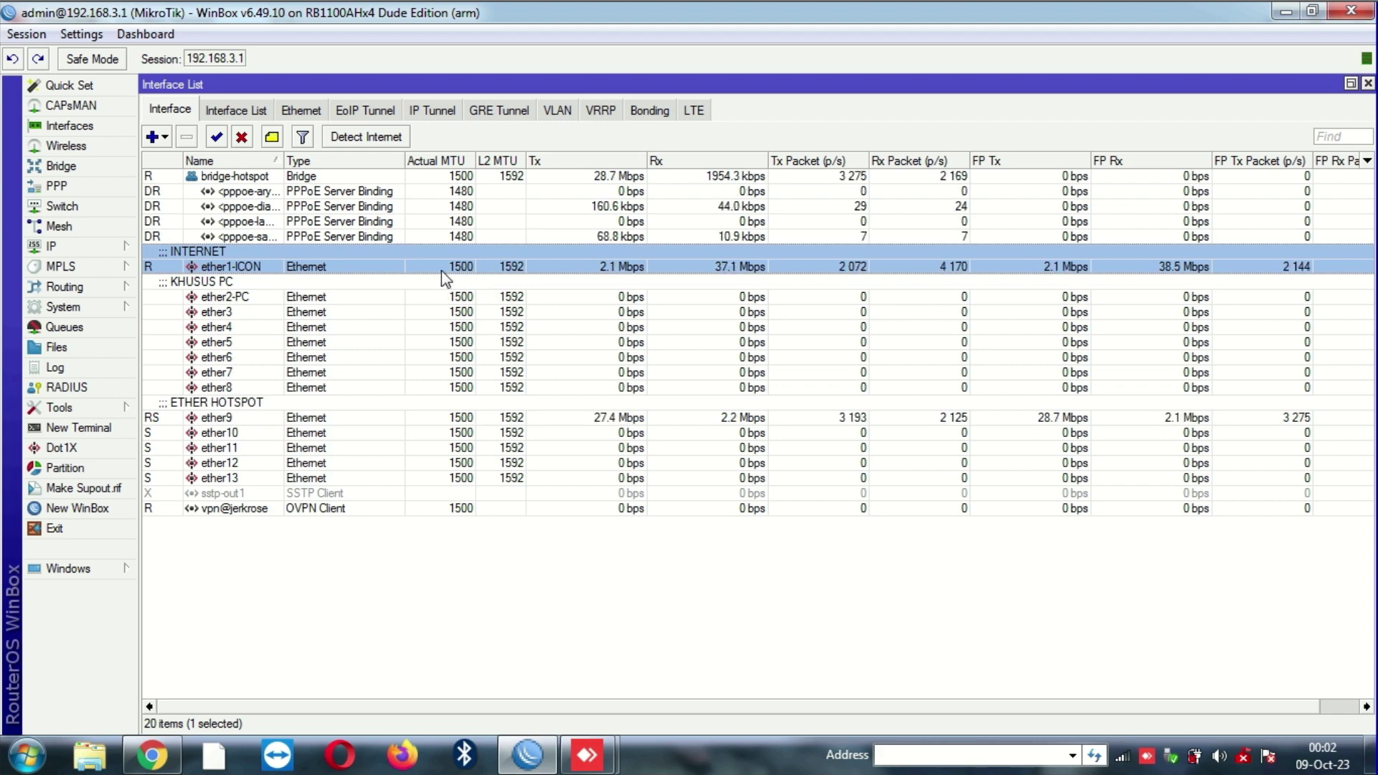
{"action": "double_click", "coordinate": [462, 269]}
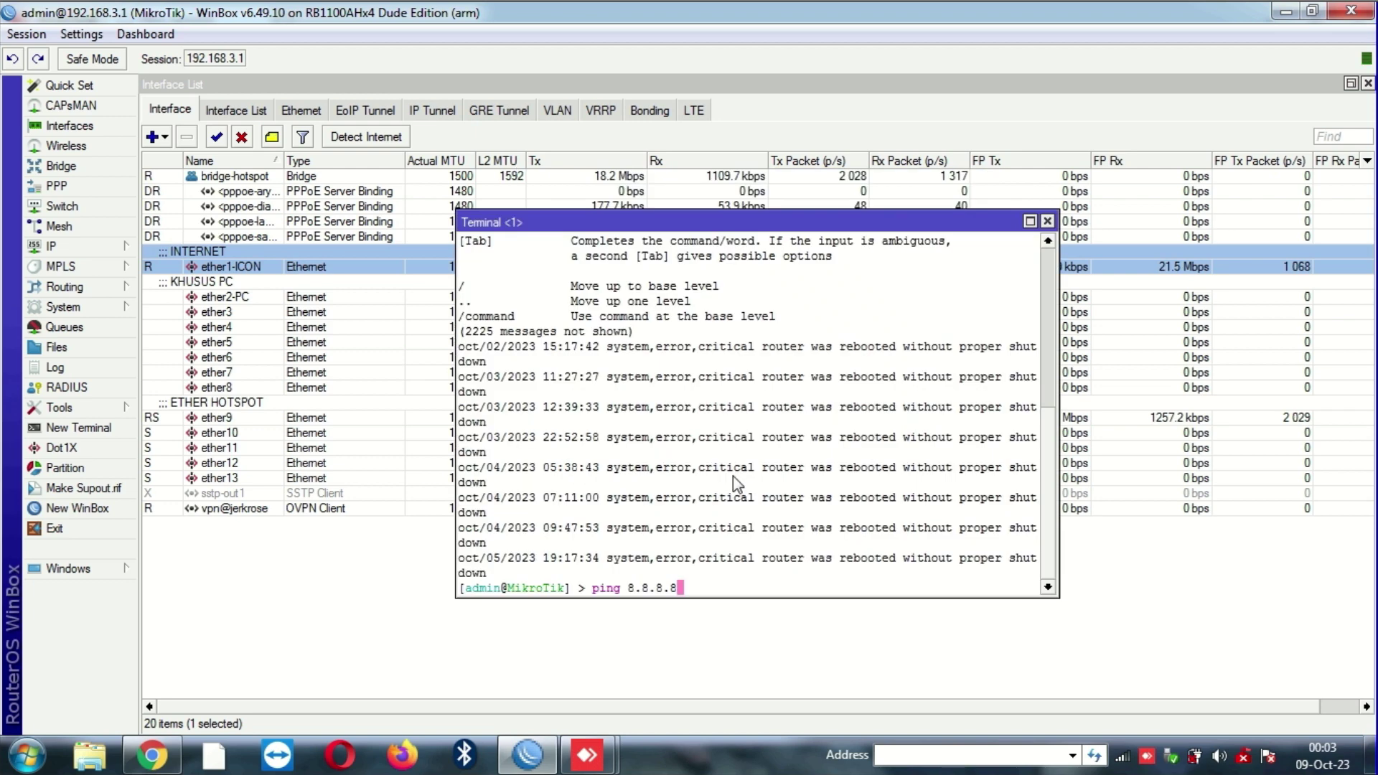
{"action": "key", "text": "Return"}
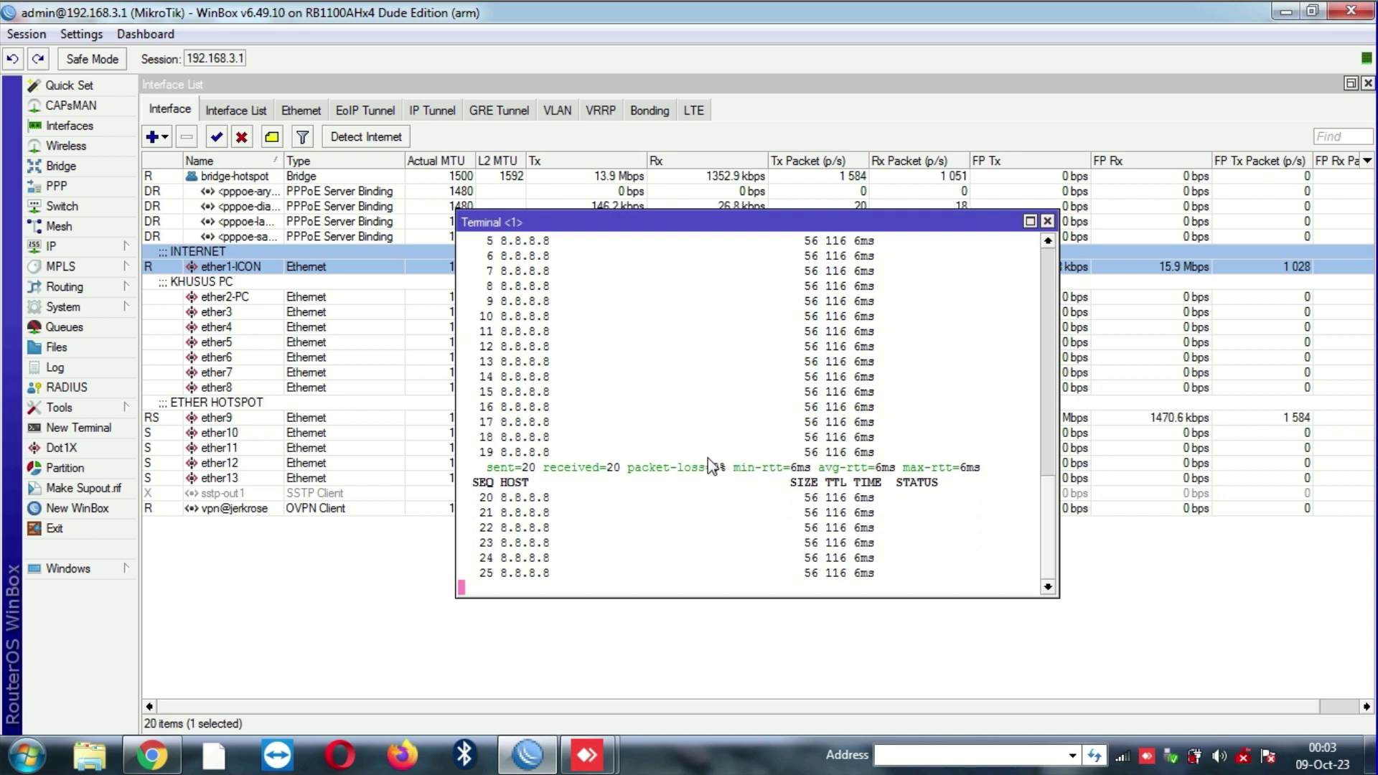
{"action": "key", "text": "ctrl+c"}
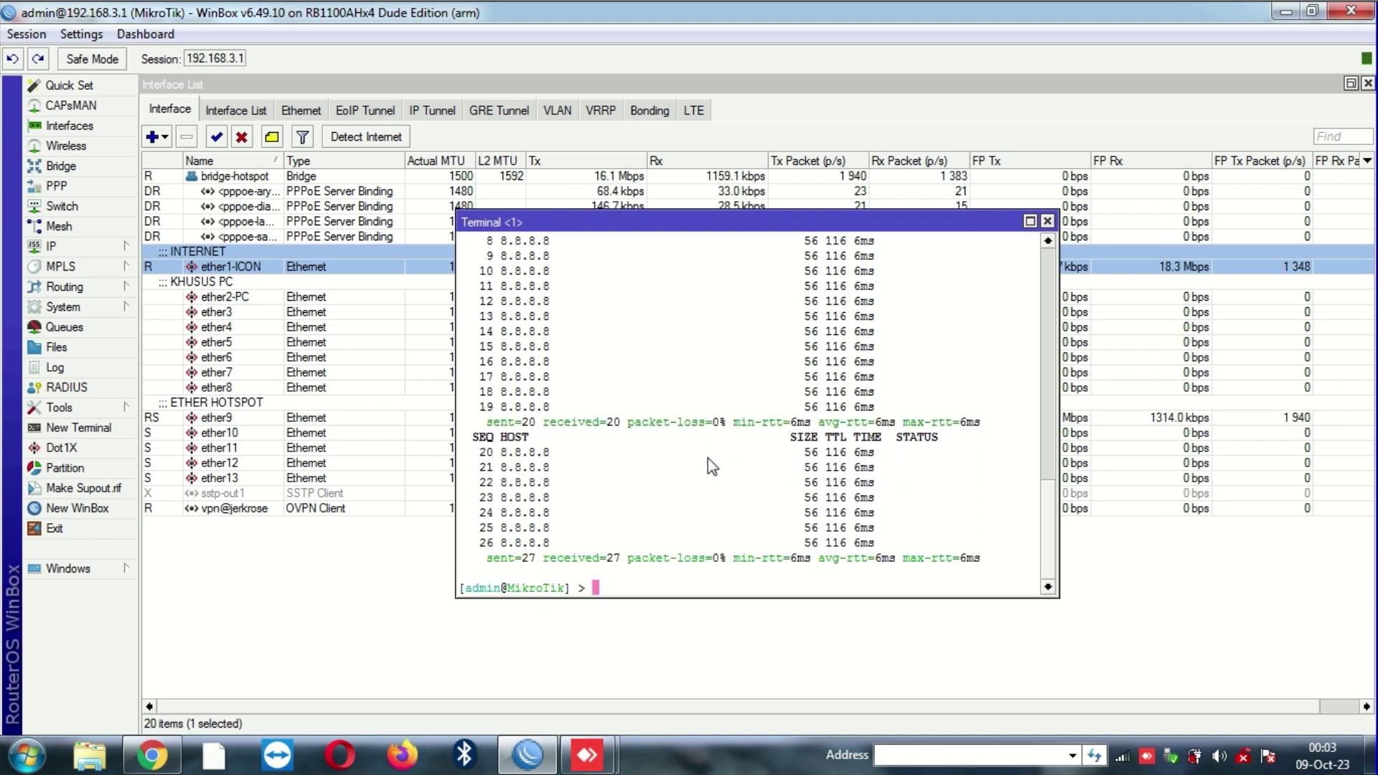
Step: Ping 1.1.1.1 from the terminal and stop the test after a few replies
{"action": "key", "text": "Up"}
{"action": "key", "text": "BackSpace"}
{"action": "key", "text": "BackSpace"}
{"action": "key", "text": "BackSpace"}
{"action": "key", "text": "BackSpace"}
{"action": "key", "text": "BackSpace"}
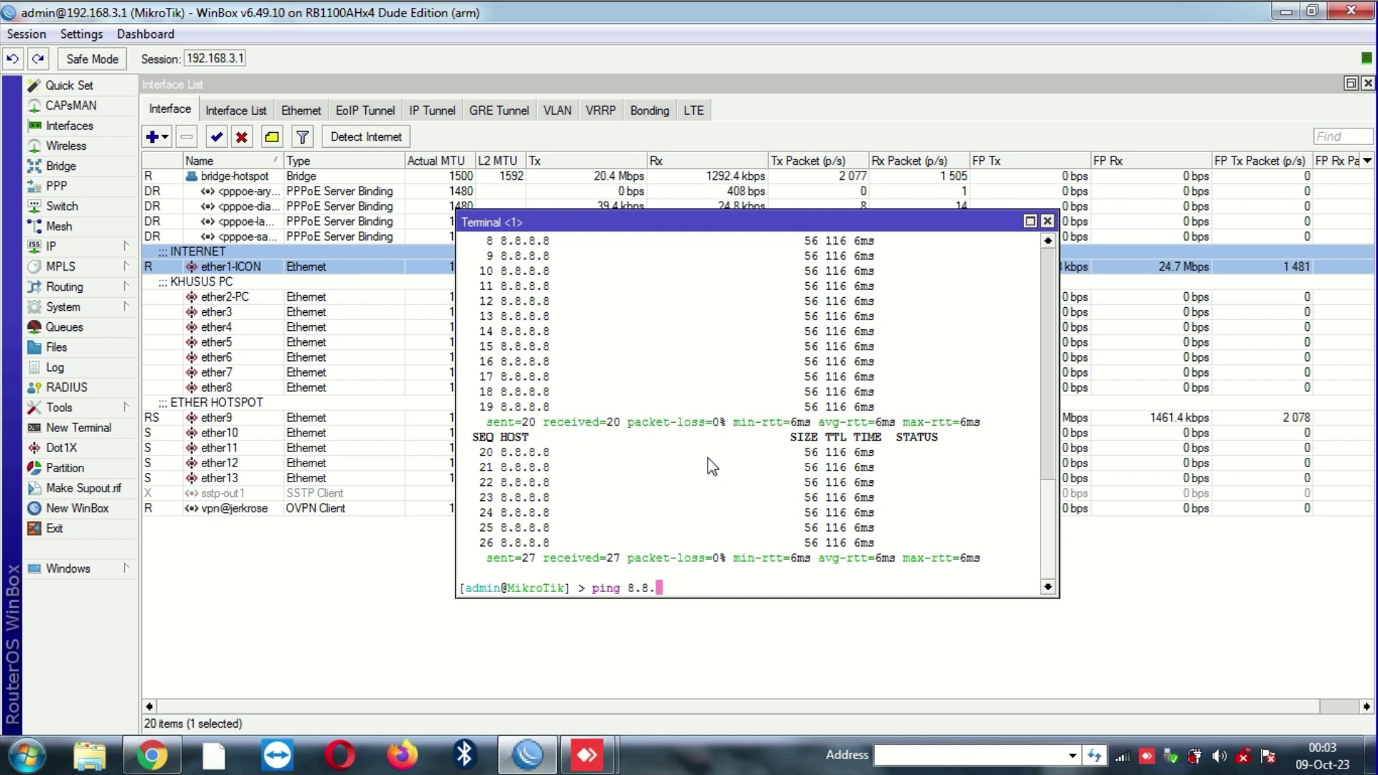
{"action": "key", "text": "BackSpace"}
{"action": "key", "text": "BackSpace"}
{"action": "type", "text": "1.1"}
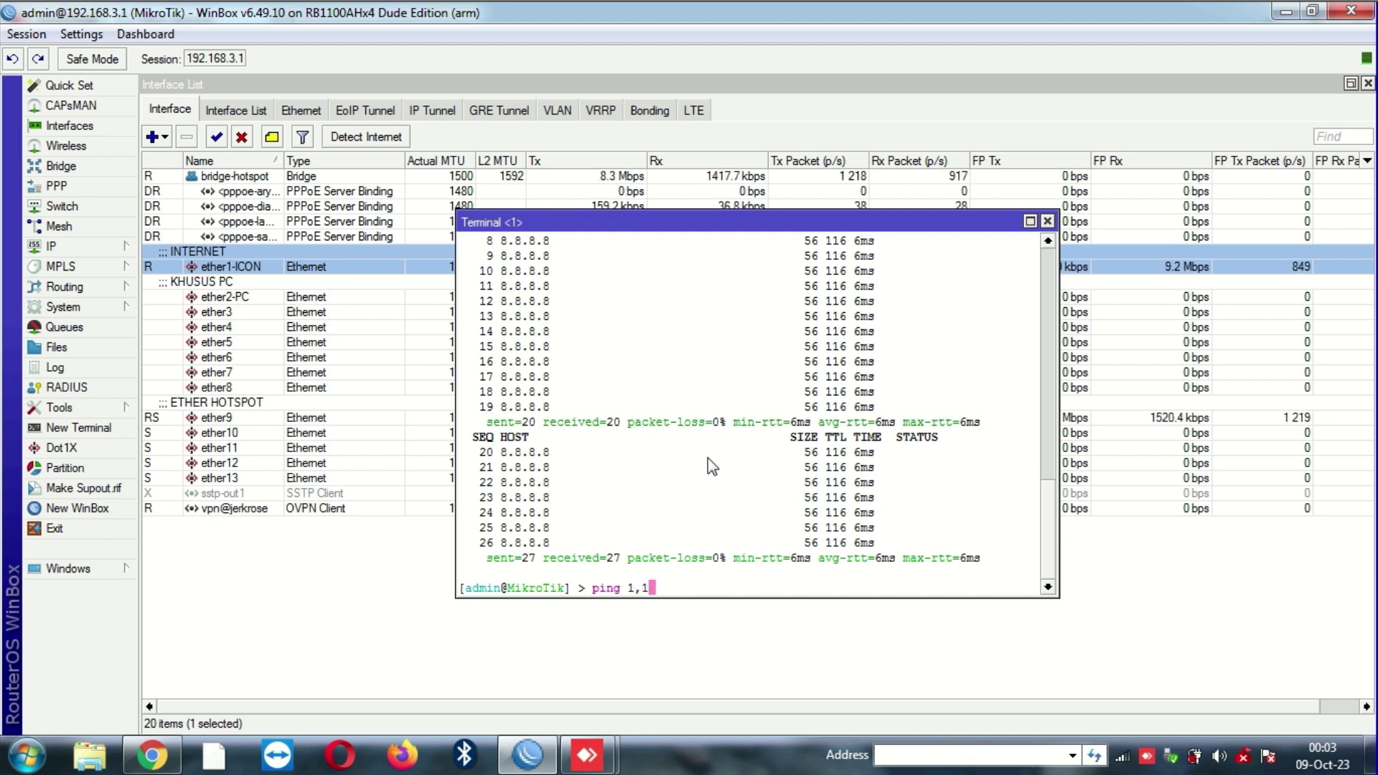
{"action": "key", "text": "BackSpace"}
{"action": "key", "text": "BackSpace"}
{"action": "type", "text": "."}
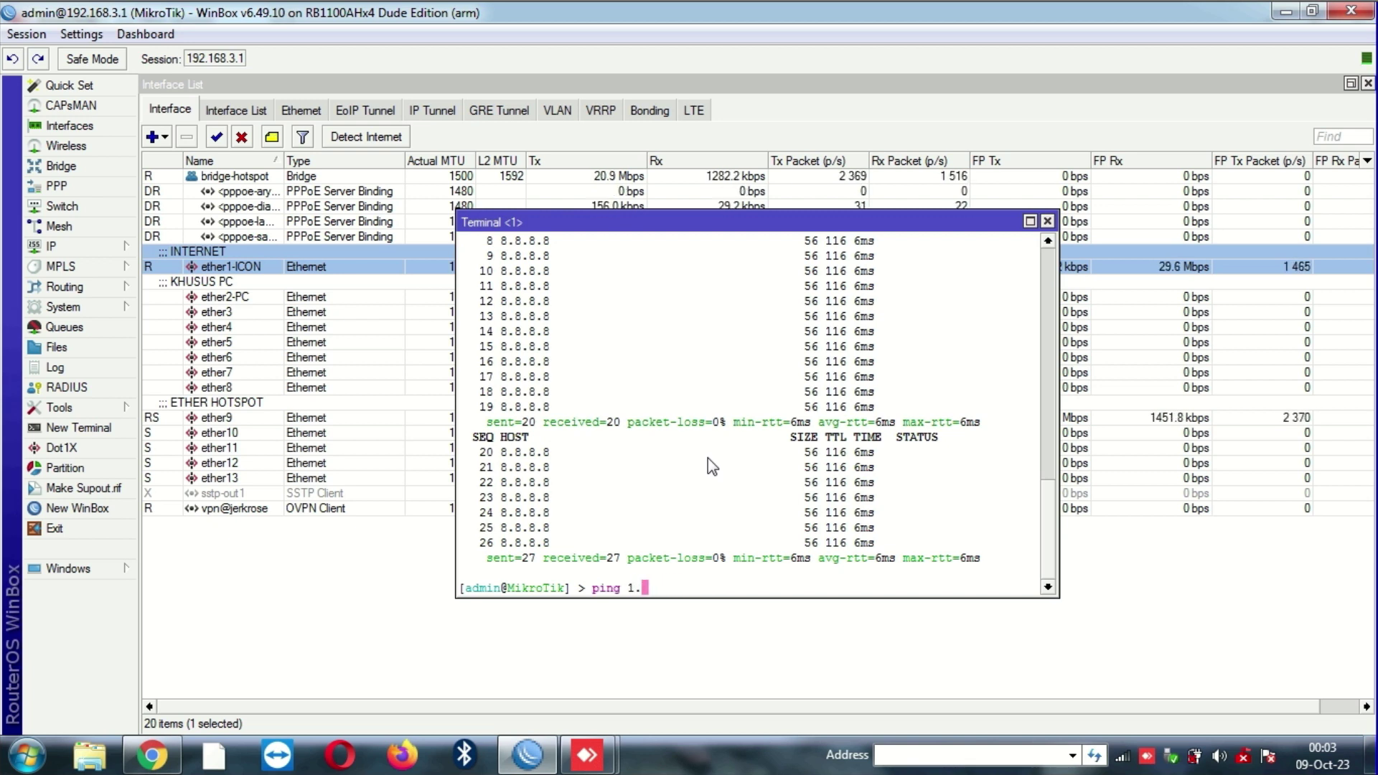
{"action": "type", "text": "1.1"}
{"action": "key", "text": "Return"}
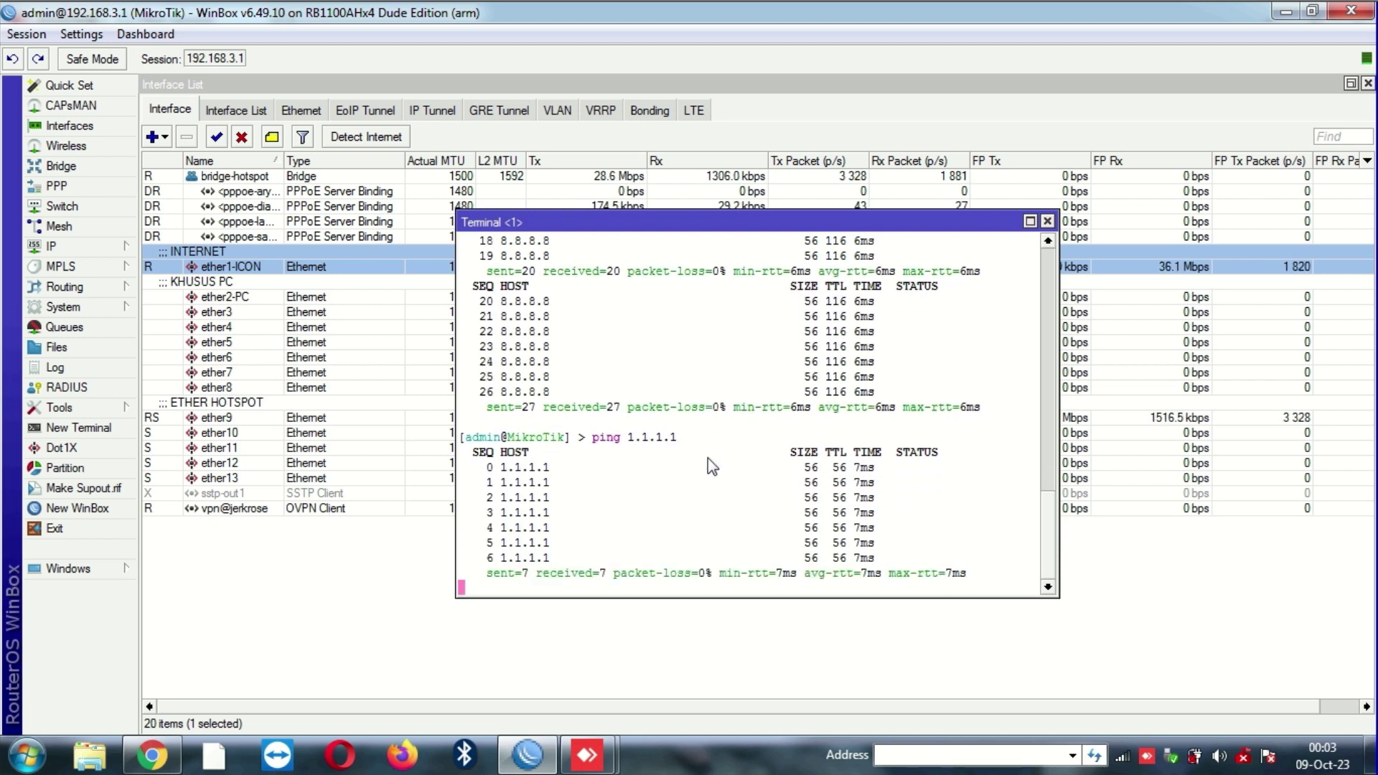
{"action": "key", "text": "ctrl+c"}
Step: Ping detik.com to test domain name resolution and latency, and close the terminal
{"action": "key", "text": "Up"}
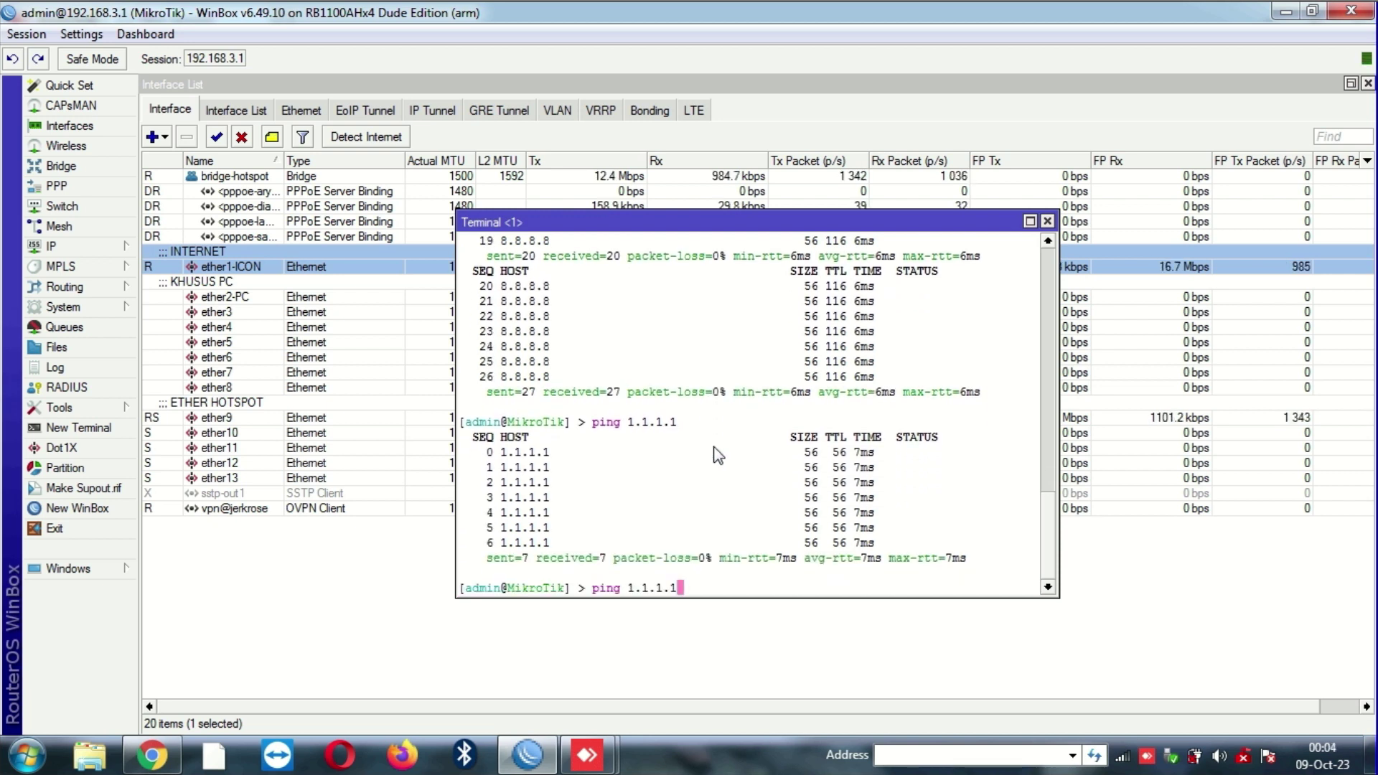
{"action": "key", "text": "BackSpace"}
{"action": "key", "text": "BackSpace"}
{"action": "key", "text": "BackSpace"}
{"action": "key", "text": "BackSpace"}
{"action": "key", "text": "BackSpace"}
{"action": "key", "text": "BackSpace"}
{"action": "key", "text": "BackSpace"}
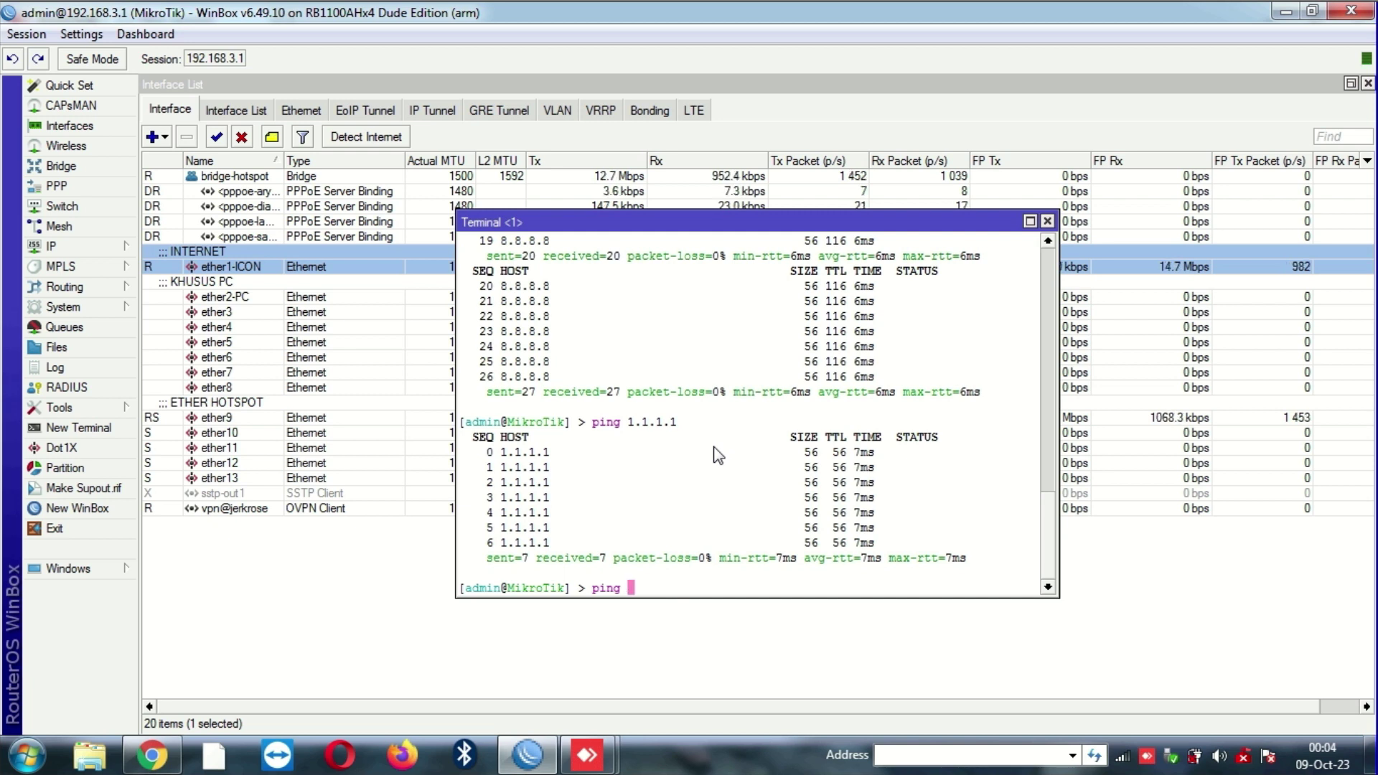
{"action": "type", "text": "detik.com"}
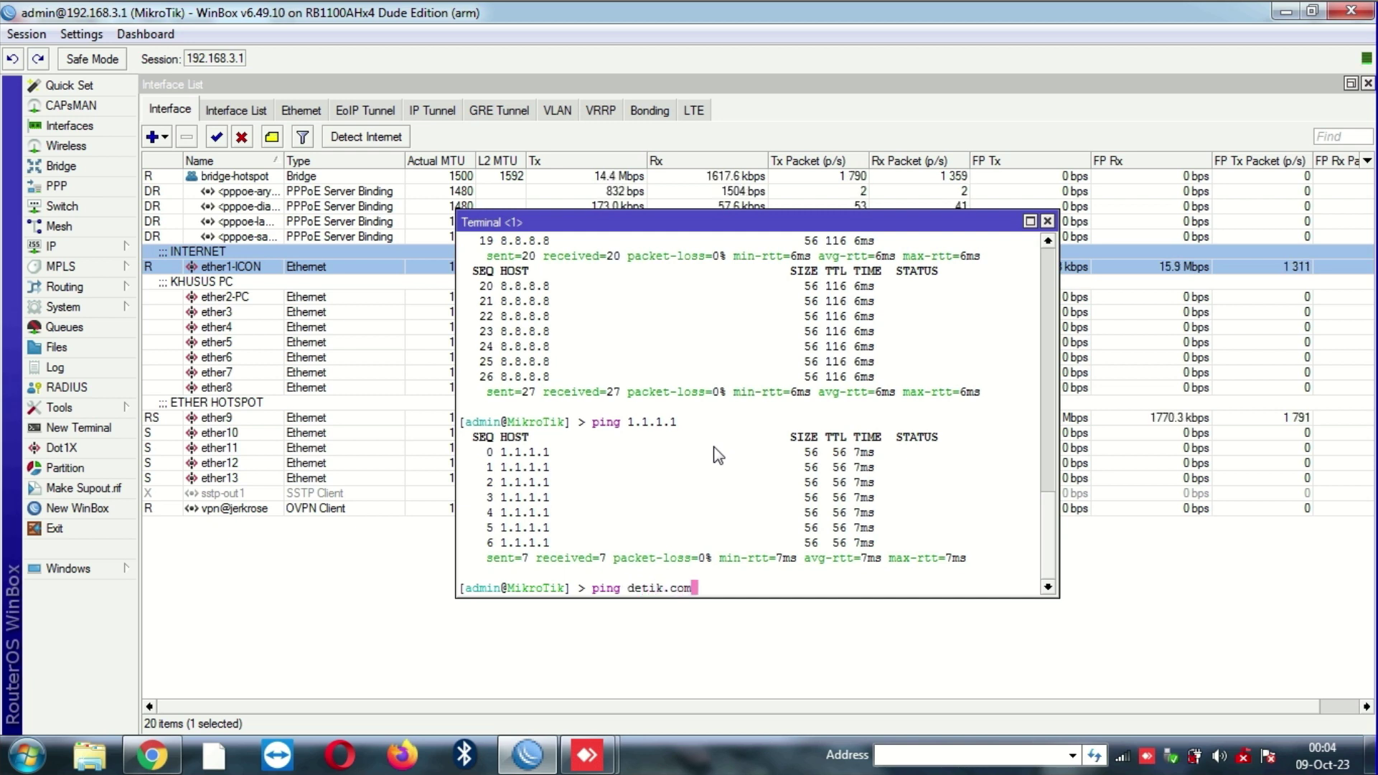
{"action": "key", "text": "Return"}
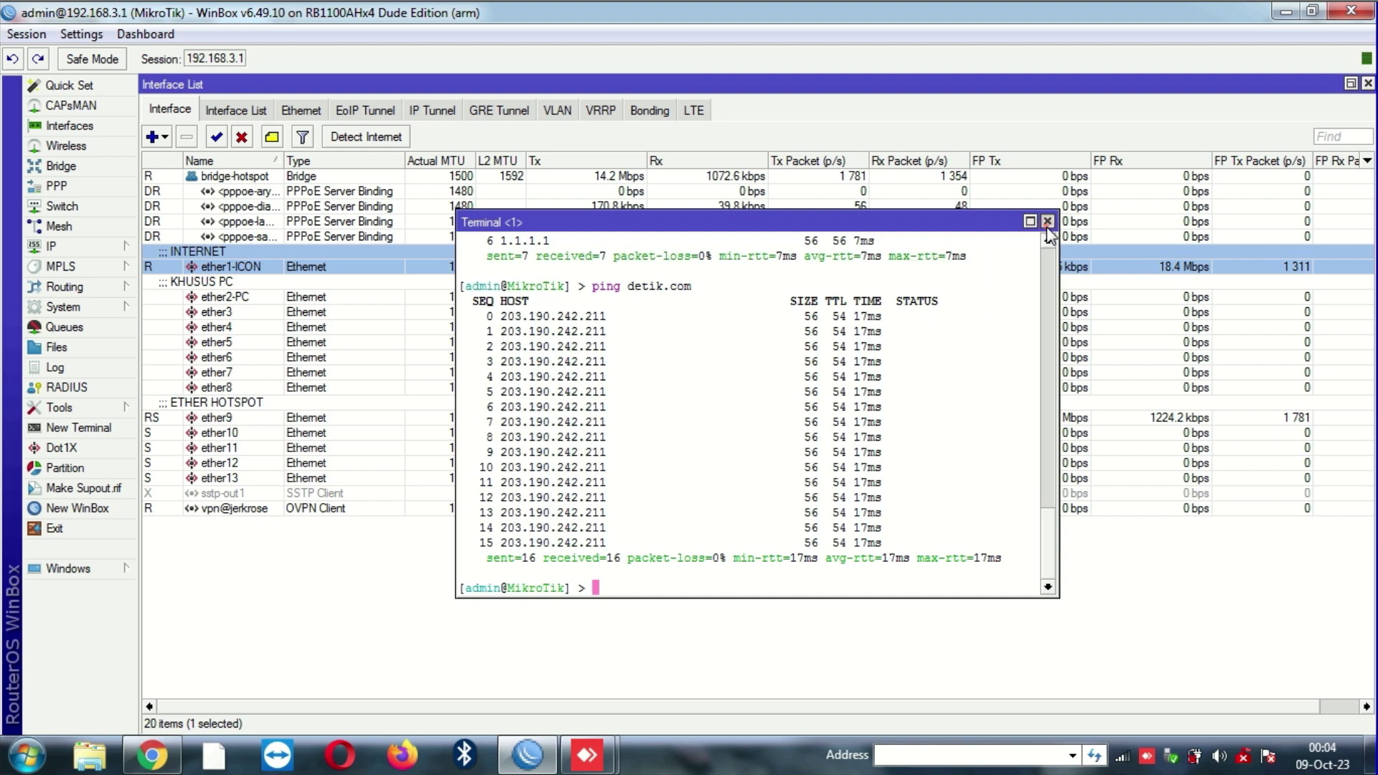
{"action": "left_click", "coordinate": [1048, 221]}
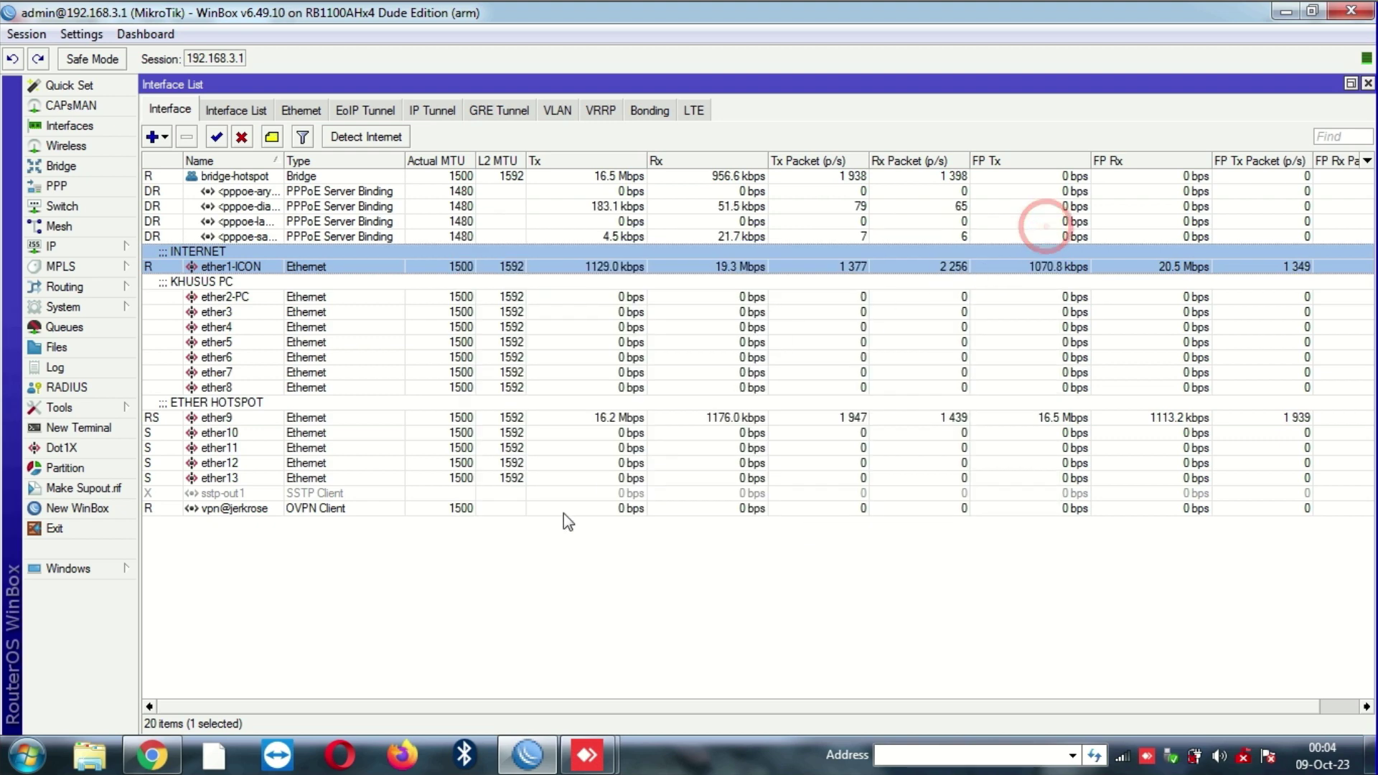
Step: Check which Ethernet ports belong to the bridge-hotspot bridge, and close the bridge window
{"action": "left_click", "coordinate": [327, 615]}
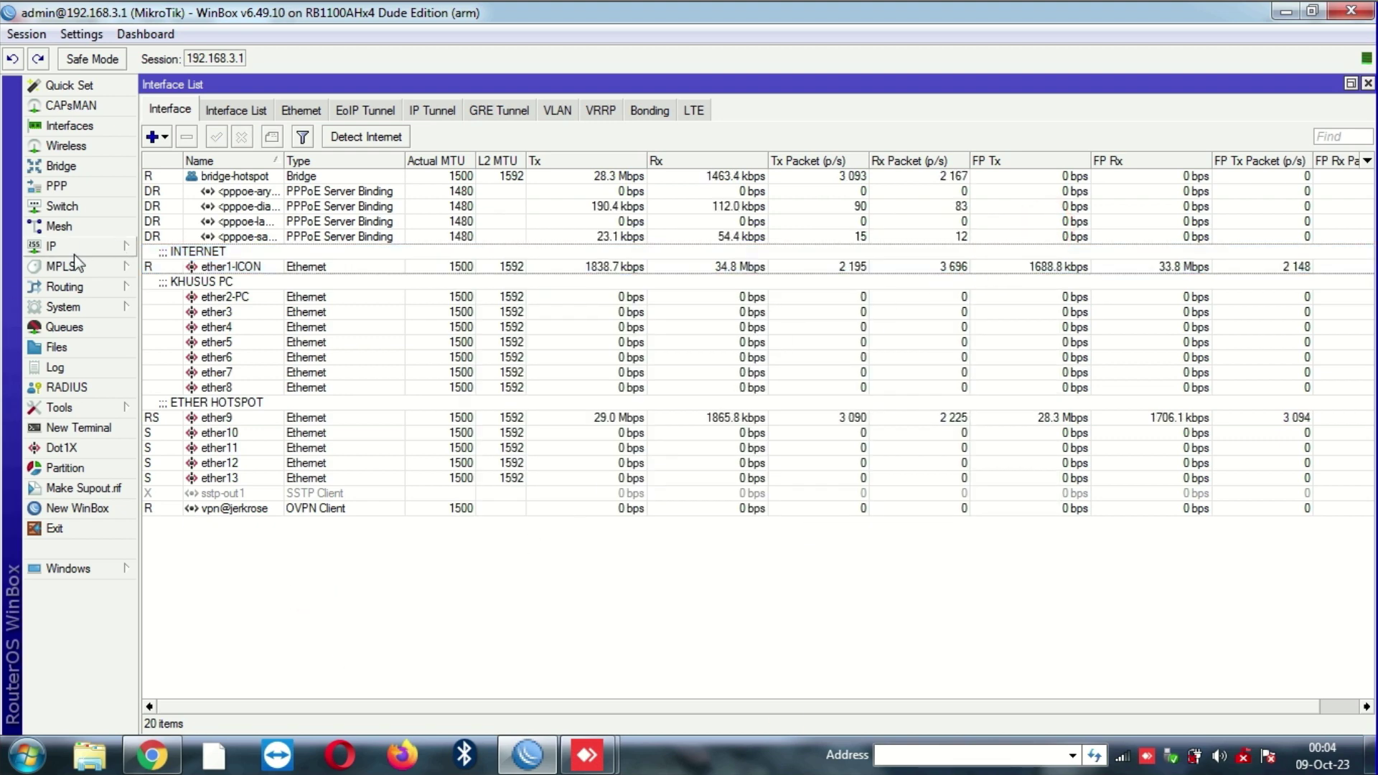
{"action": "left_click", "coordinate": [89, 247]}
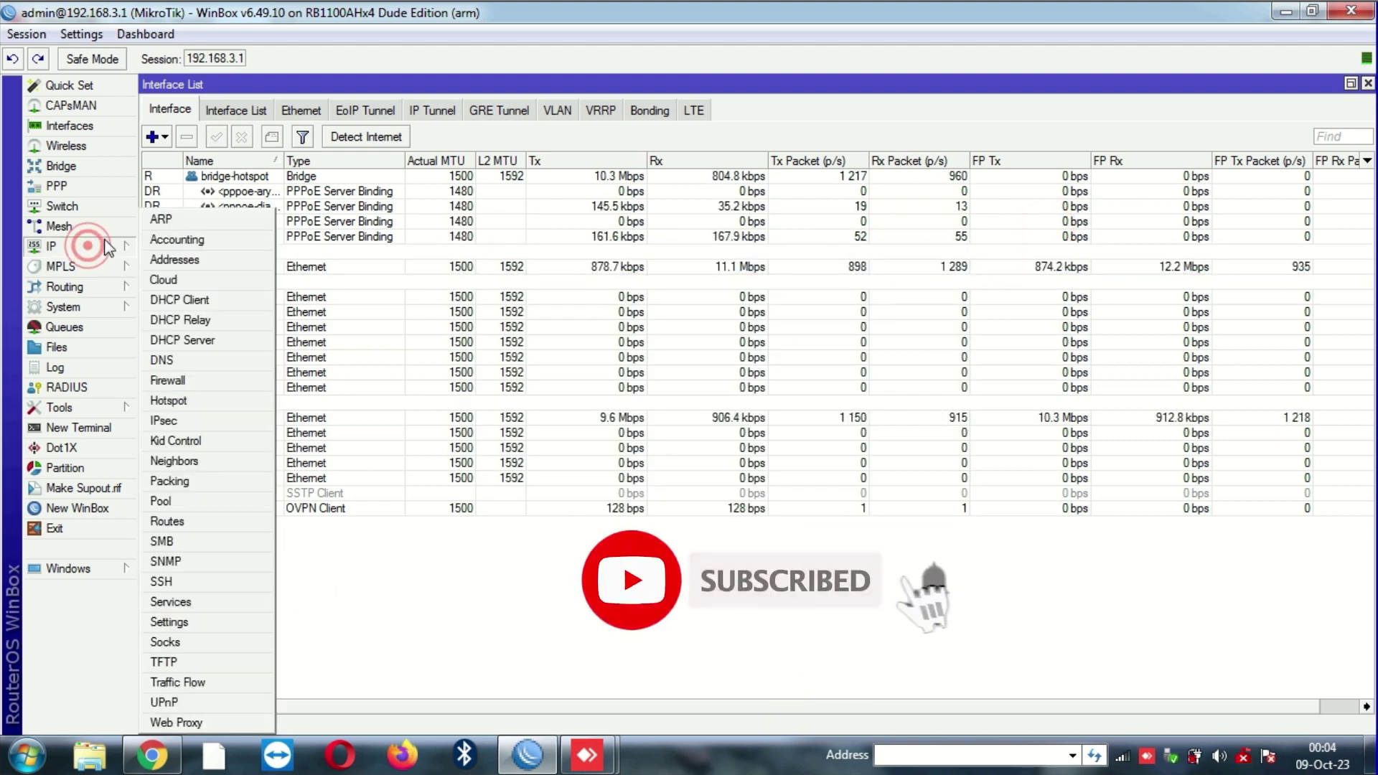
{"action": "left_click", "coordinate": [80, 165]}
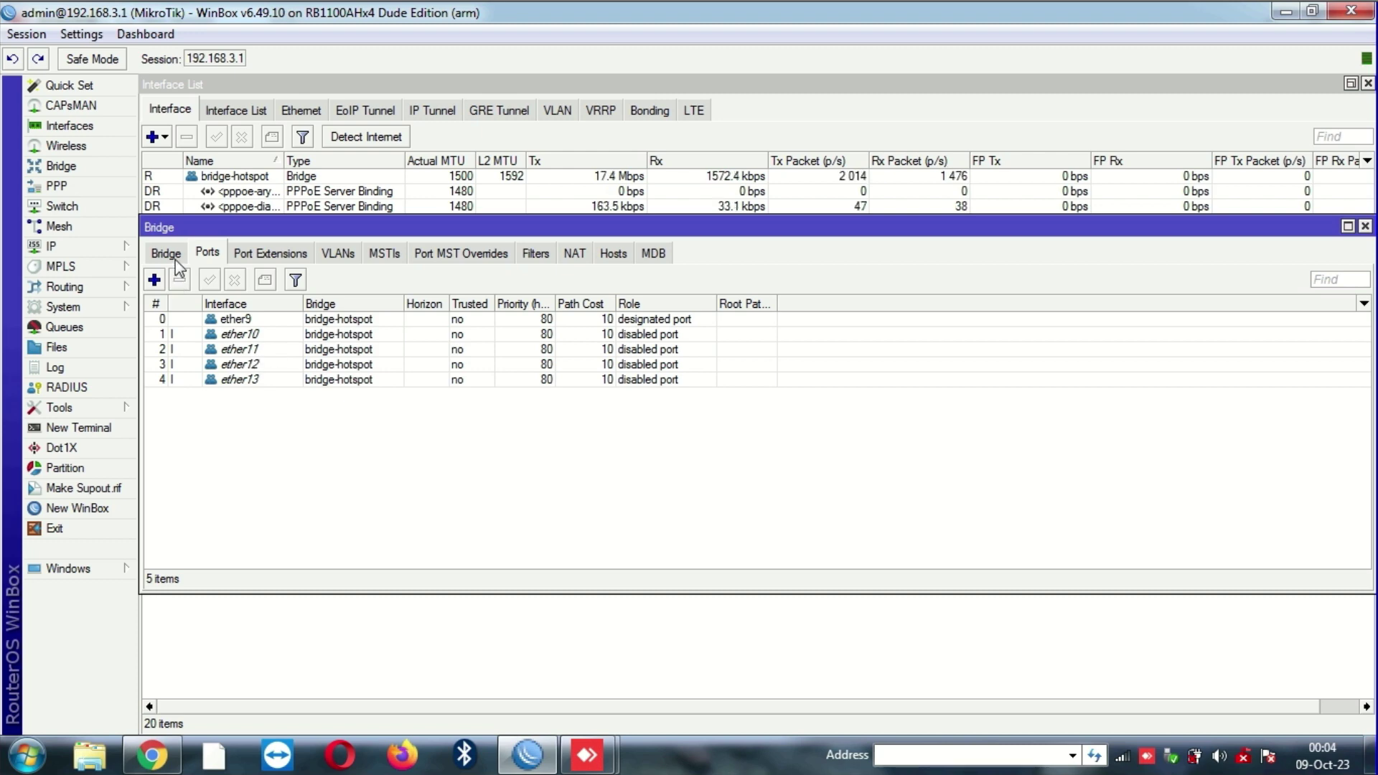
{"action": "left_click", "coordinate": [1364, 226]}
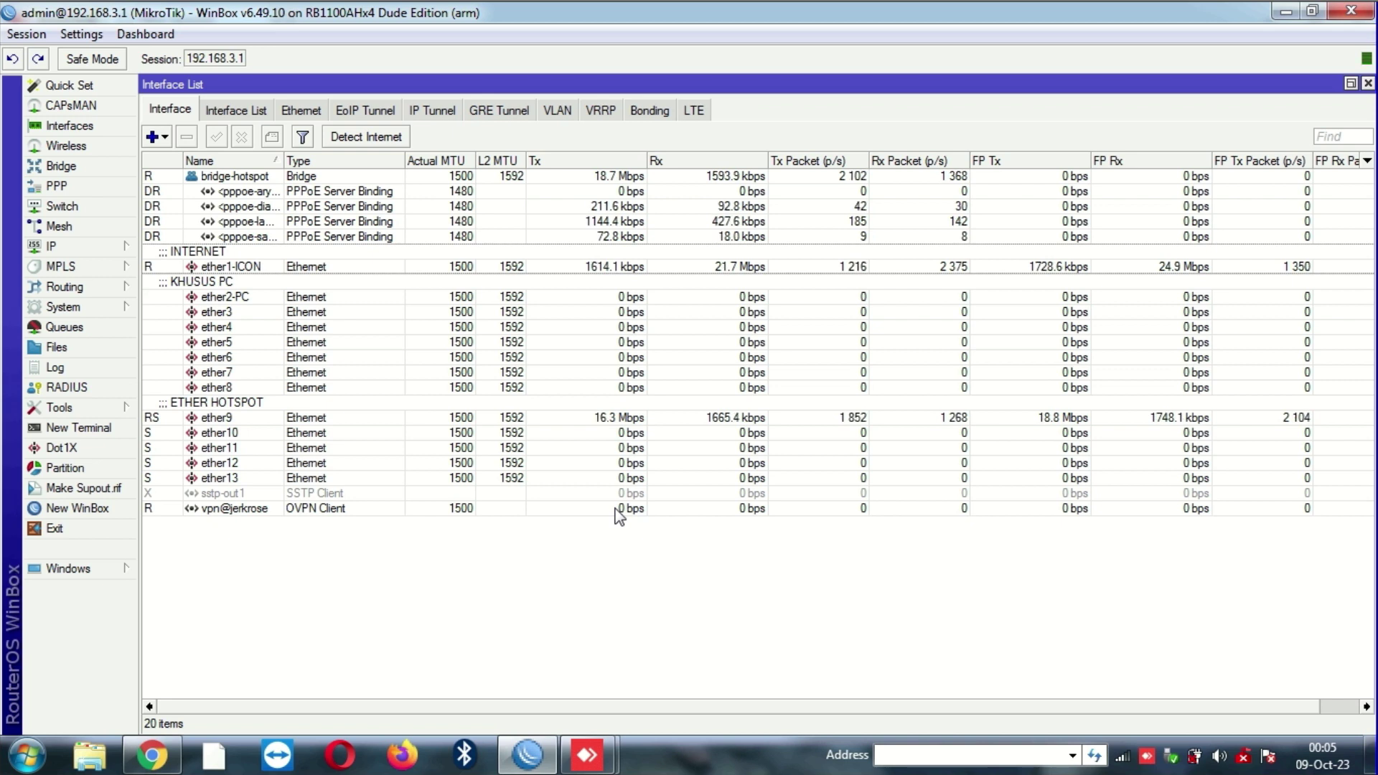
Step: Examine the ether1-ICON DHCP client's status, including its gateway and the primary and secondary DNS servers
{"action": "left_click", "coordinate": [86, 246]}
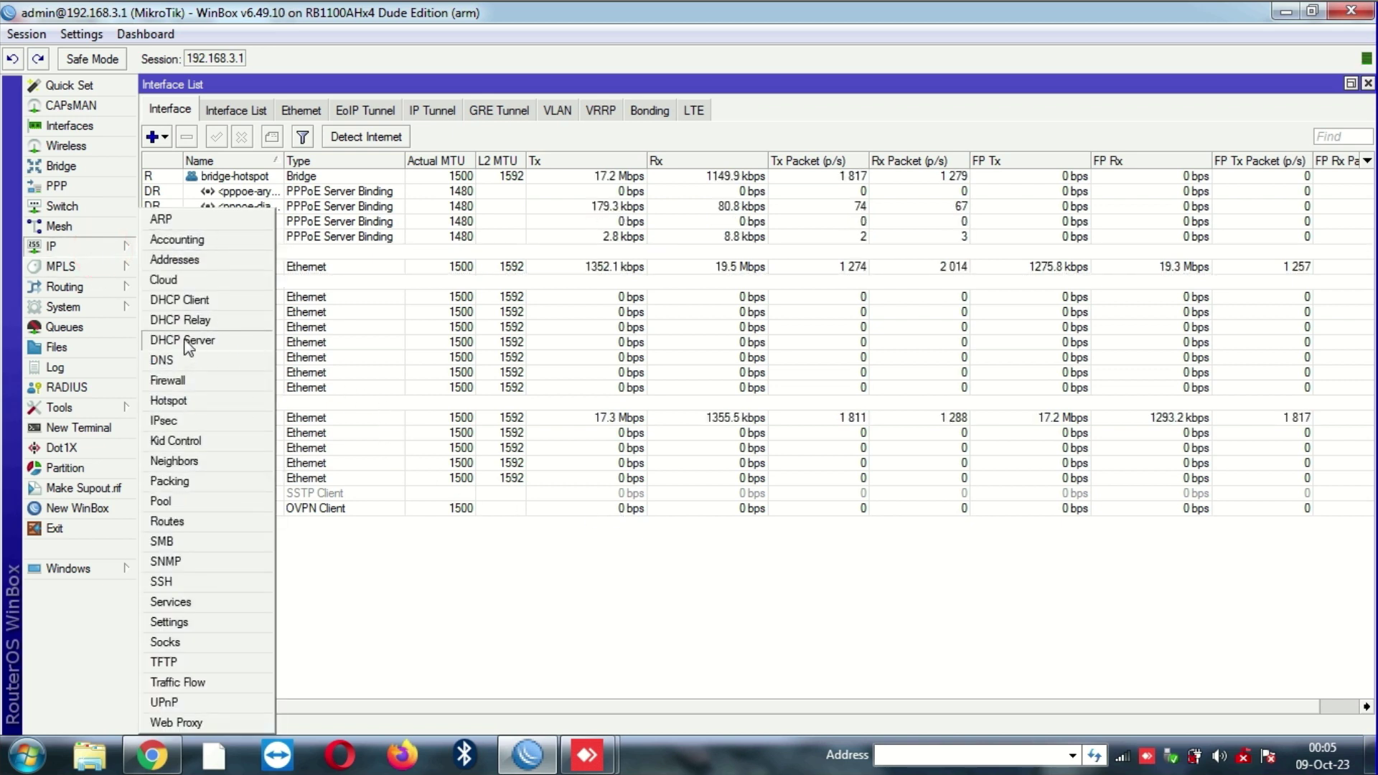
{"action": "left_click", "coordinate": [203, 299]}
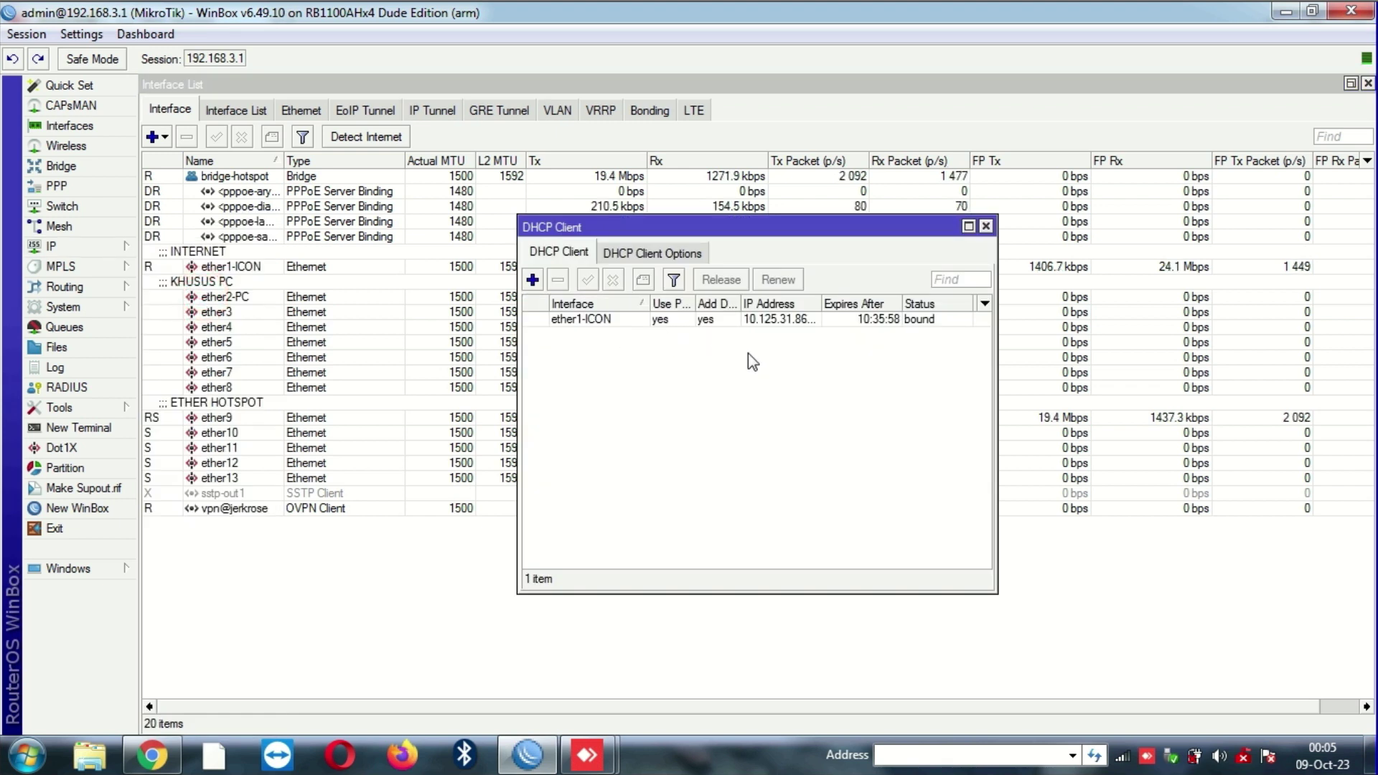
{"action": "double_click", "coordinate": [756, 319]}
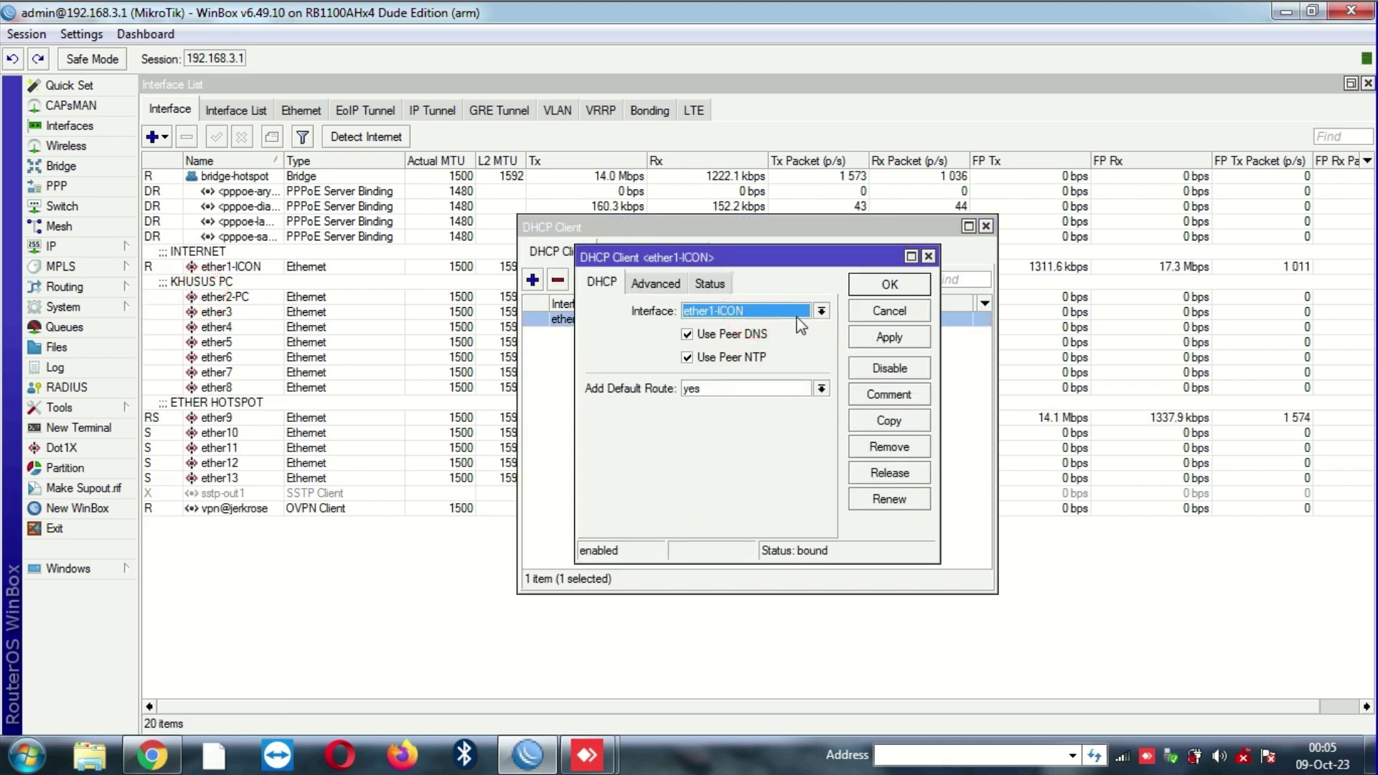
{"action": "left_click", "coordinate": [708, 284]}
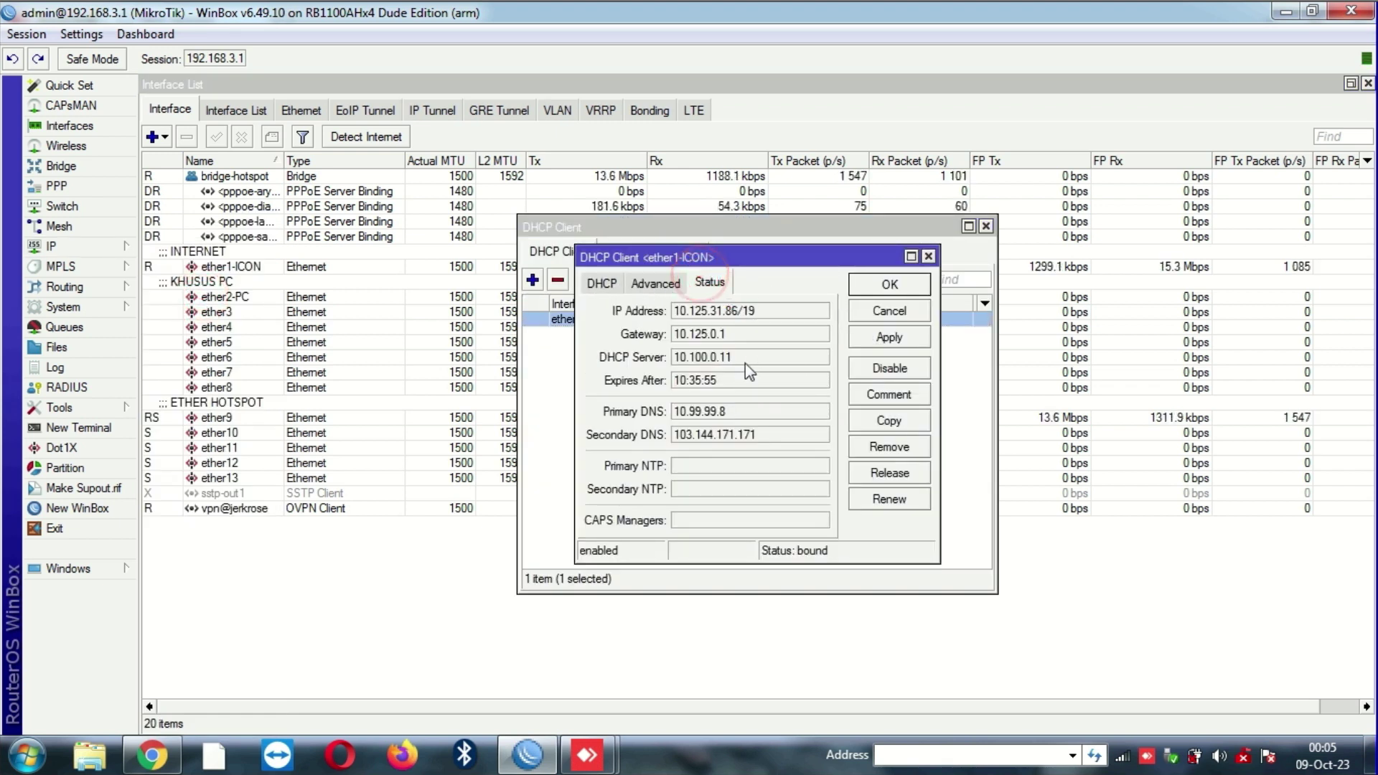
{"action": "left_click", "coordinate": [743, 413]}
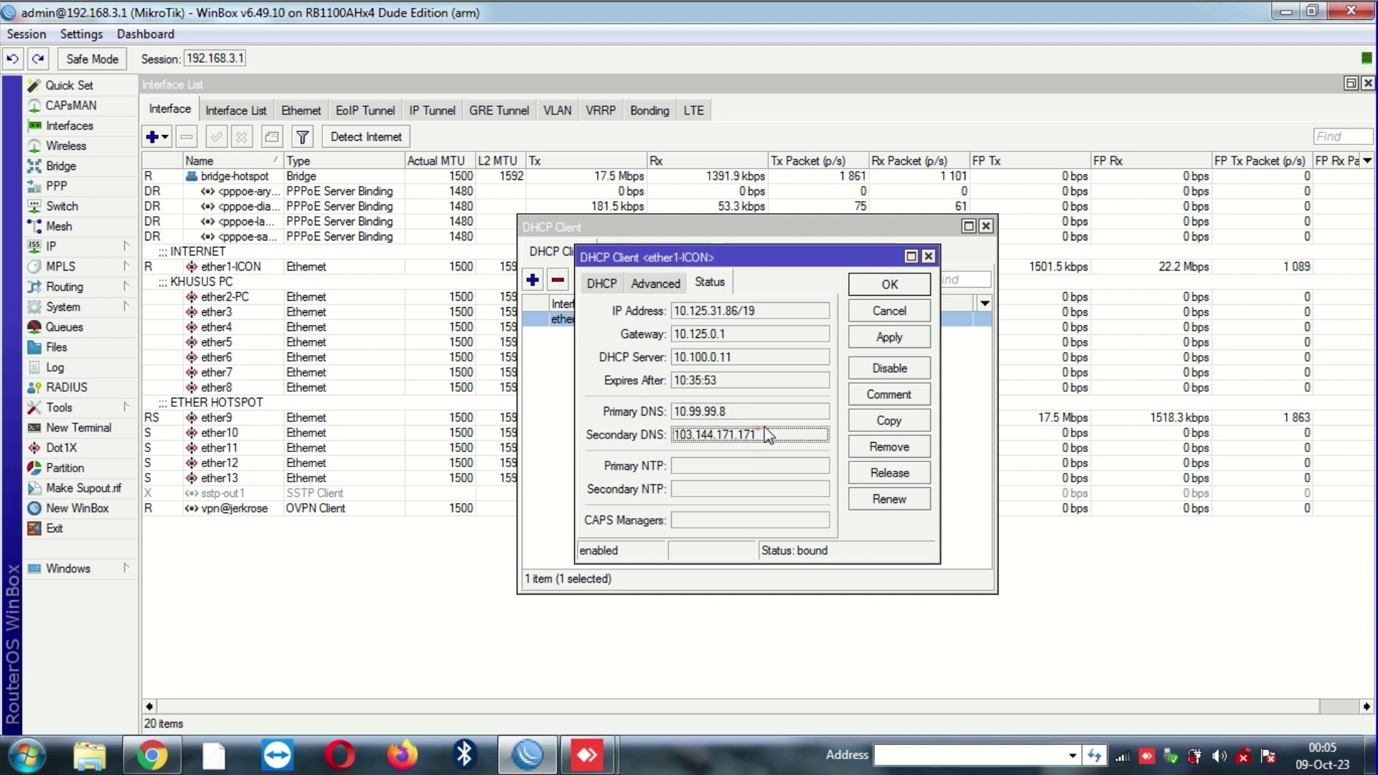
{"action": "left_click", "coordinate": [758, 431]}
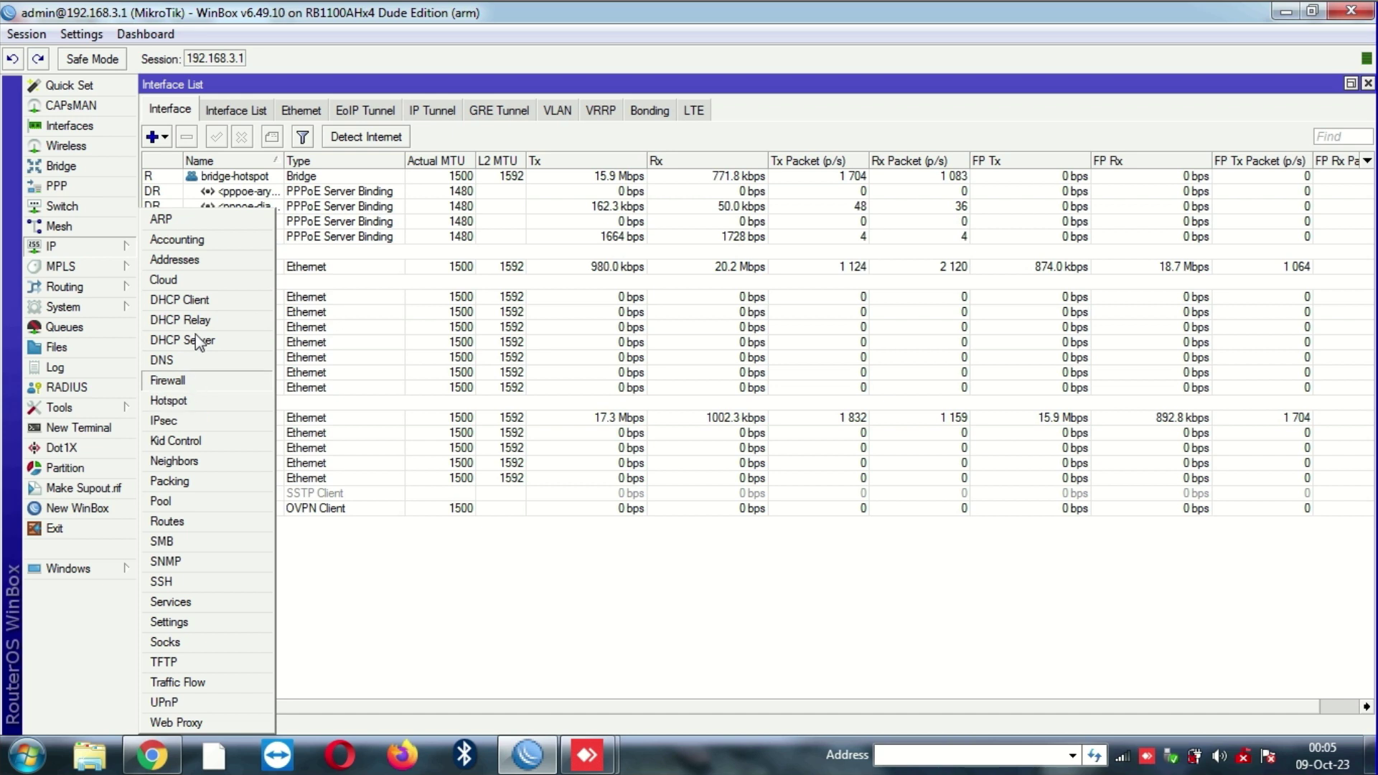
Step: Review the IP addresses assigned to the router's interfaces, and close the address list
{"action": "left_click", "coordinate": [208, 260]}
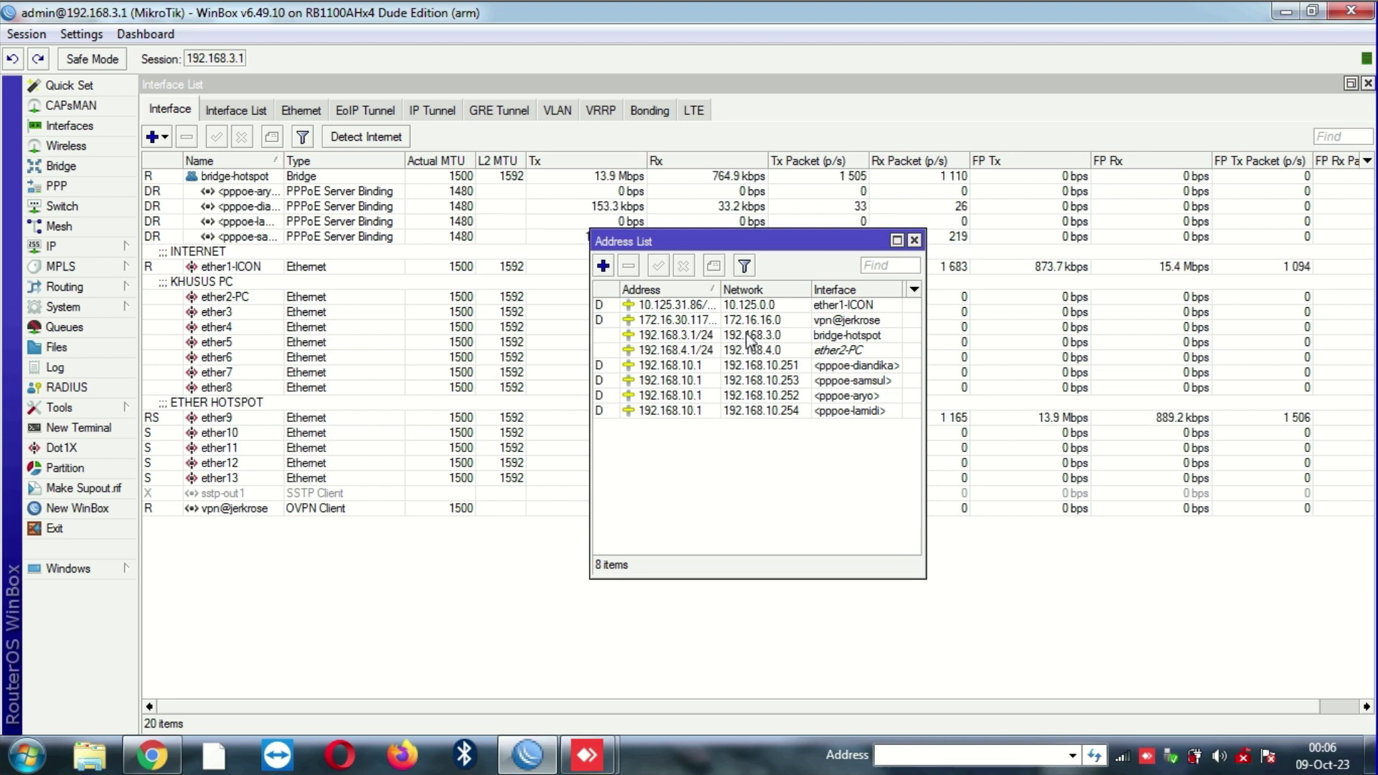
{"action": "left_click", "coordinate": [914, 240]}
{"action": "left_click", "coordinate": [51, 246]}
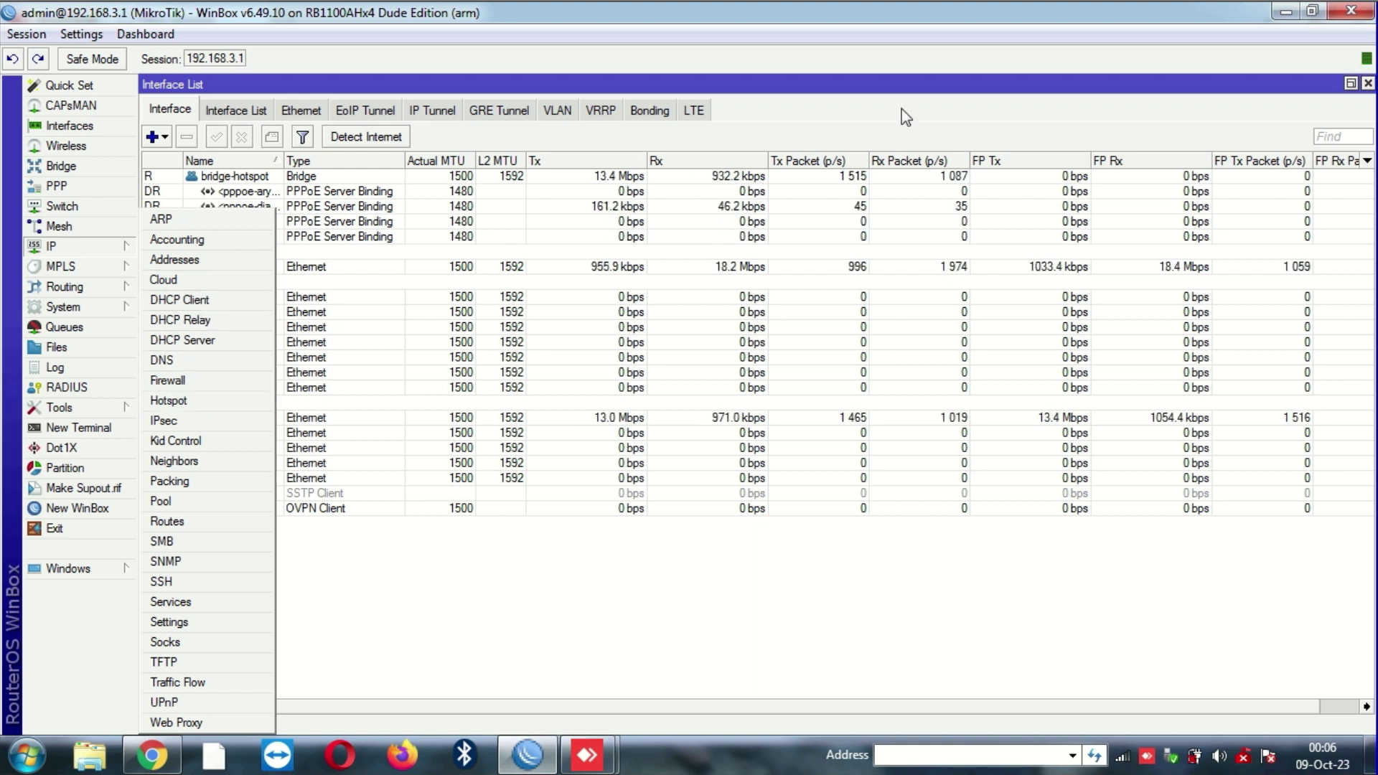
Step: Add CPU, memory and uptime indicators to the router session's status display
{"action": "right_click", "coordinate": [1285, 58]}
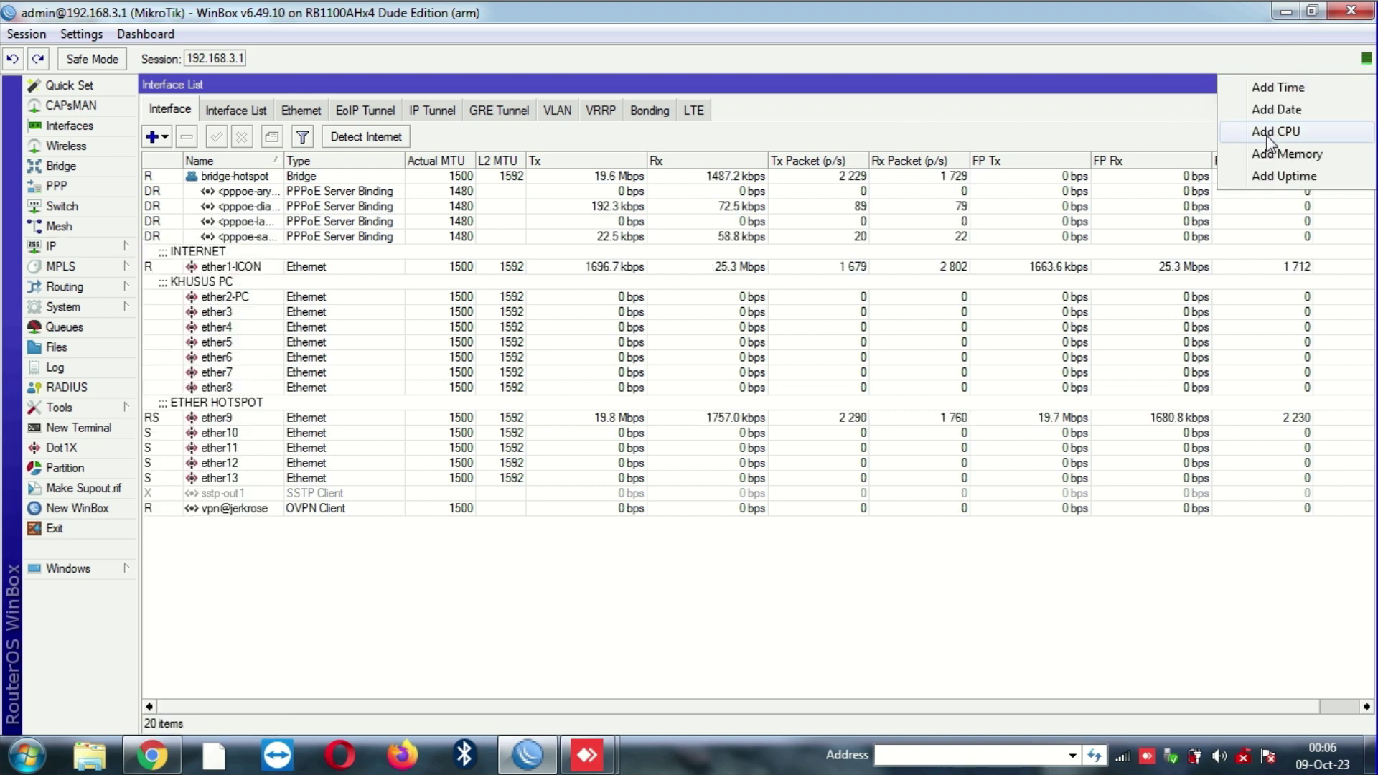
{"action": "left_click", "coordinate": [1267, 132]}
{"action": "right_click", "coordinate": [1207, 64]}
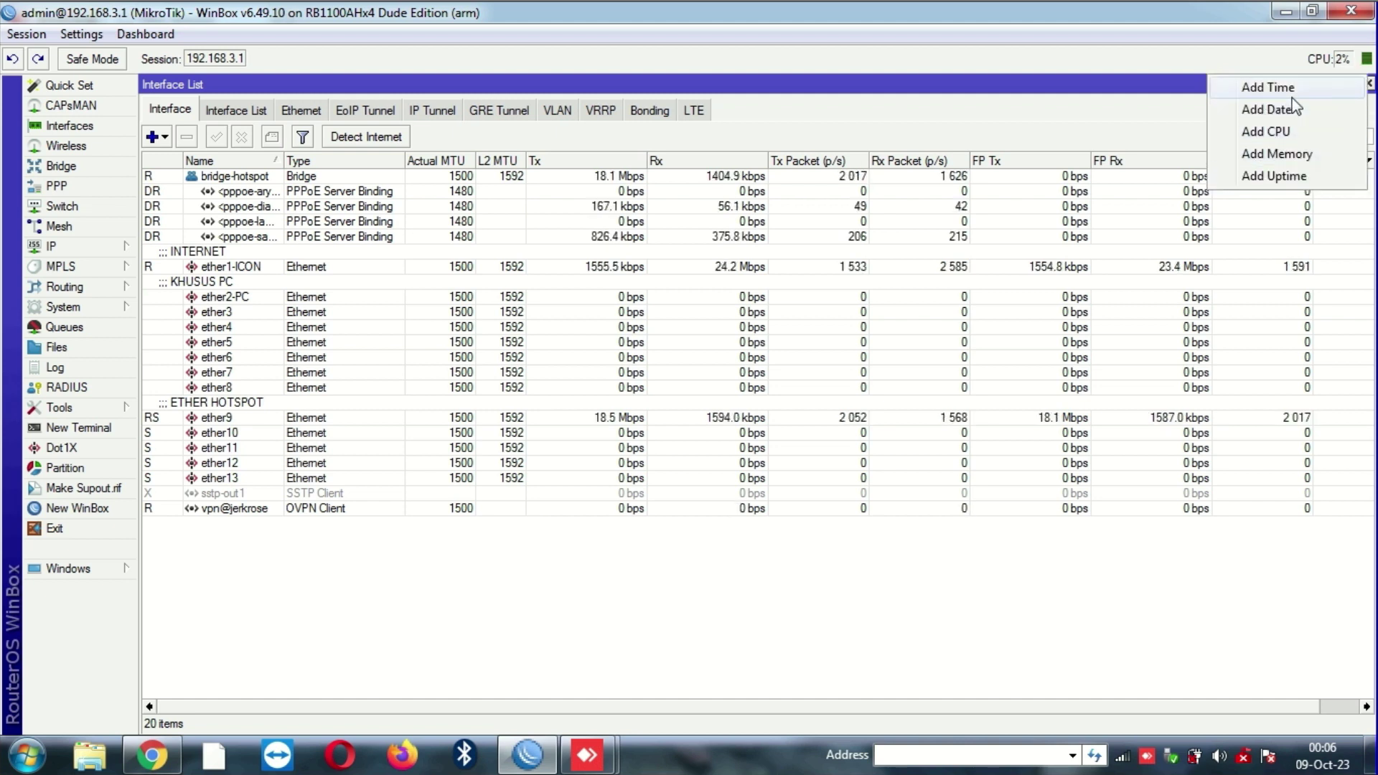
{"action": "left_click", "coordinate": [1276, 153]}
{"action": "right_click", "coordinate": [1183, 65]}
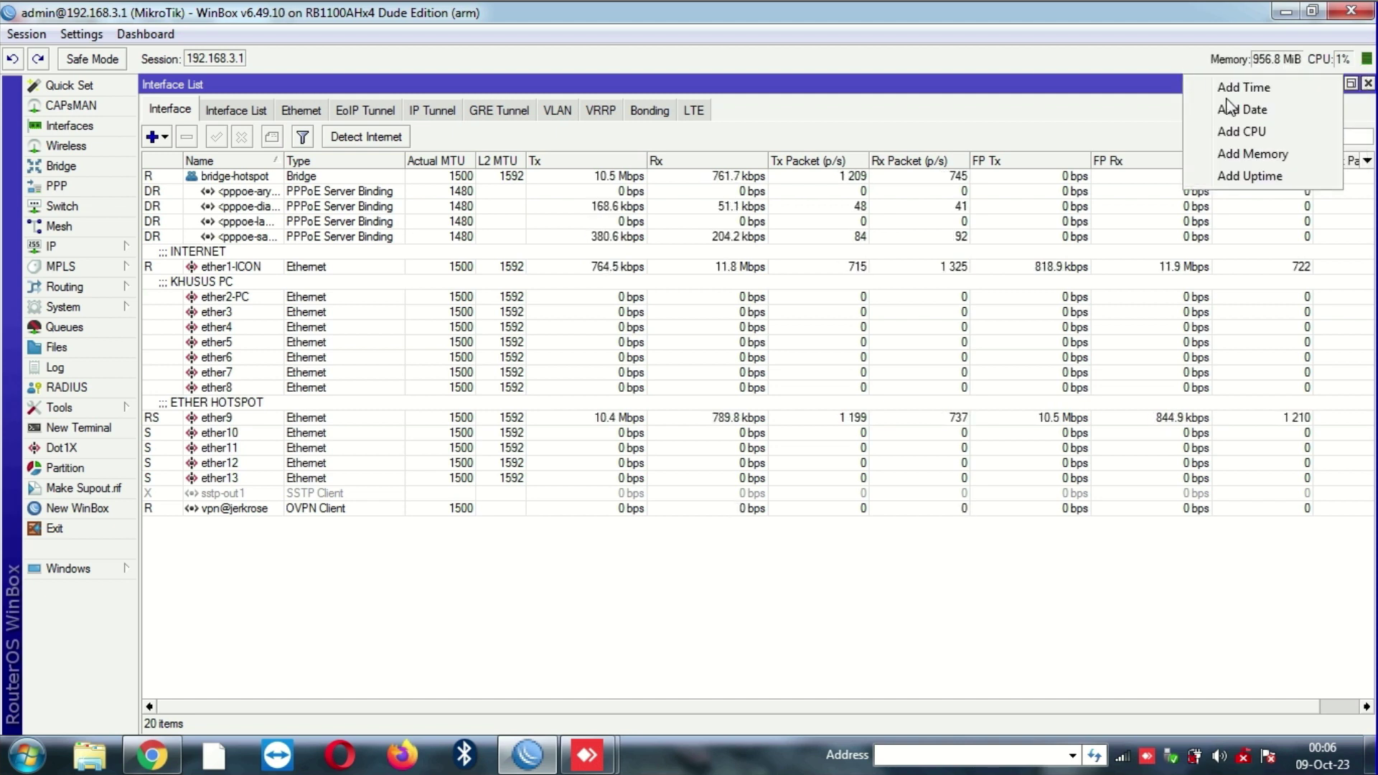
{"action": "left_click", "coordinate": [1231, 176]}
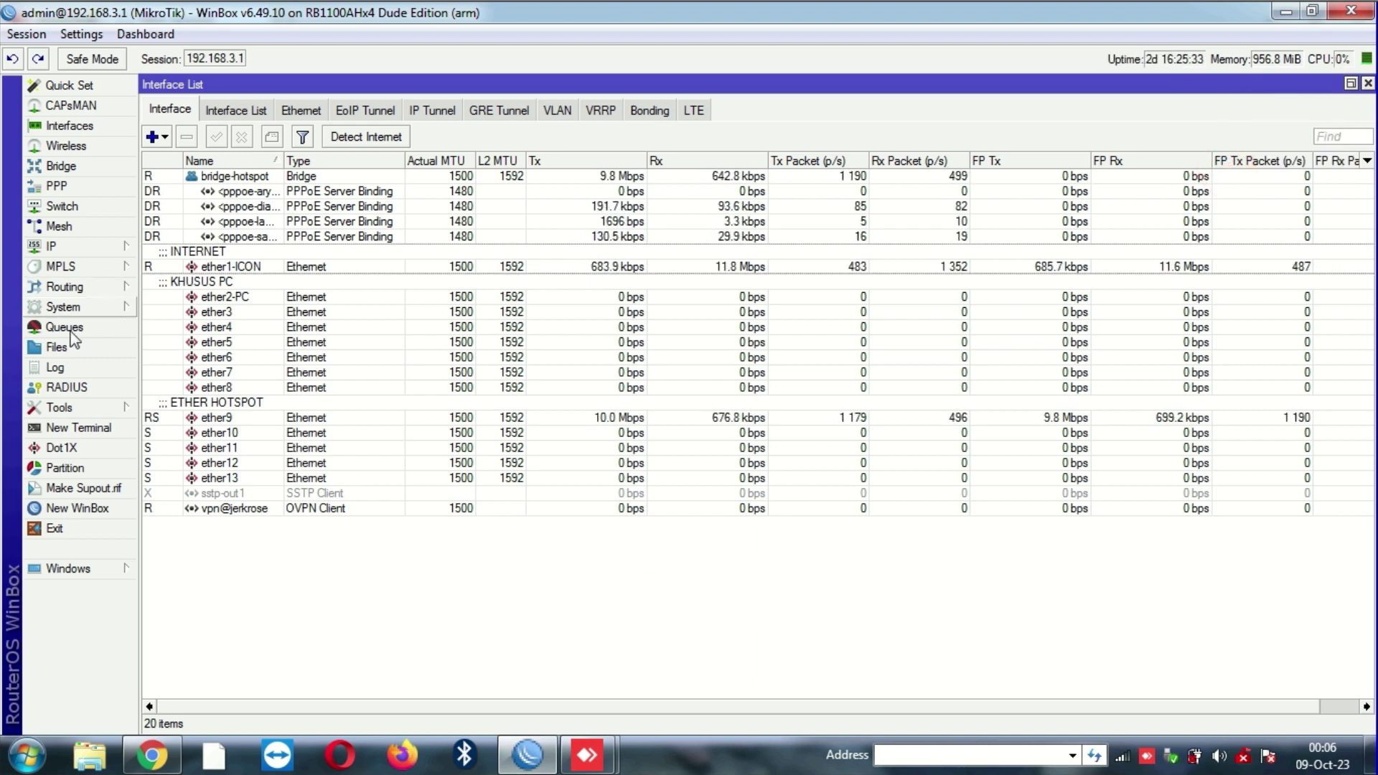
Step: Open the firewall filter rules and select the input-chain accept rule for established and related connections
{"action": "left_click", "coordinate": [106, 309]}
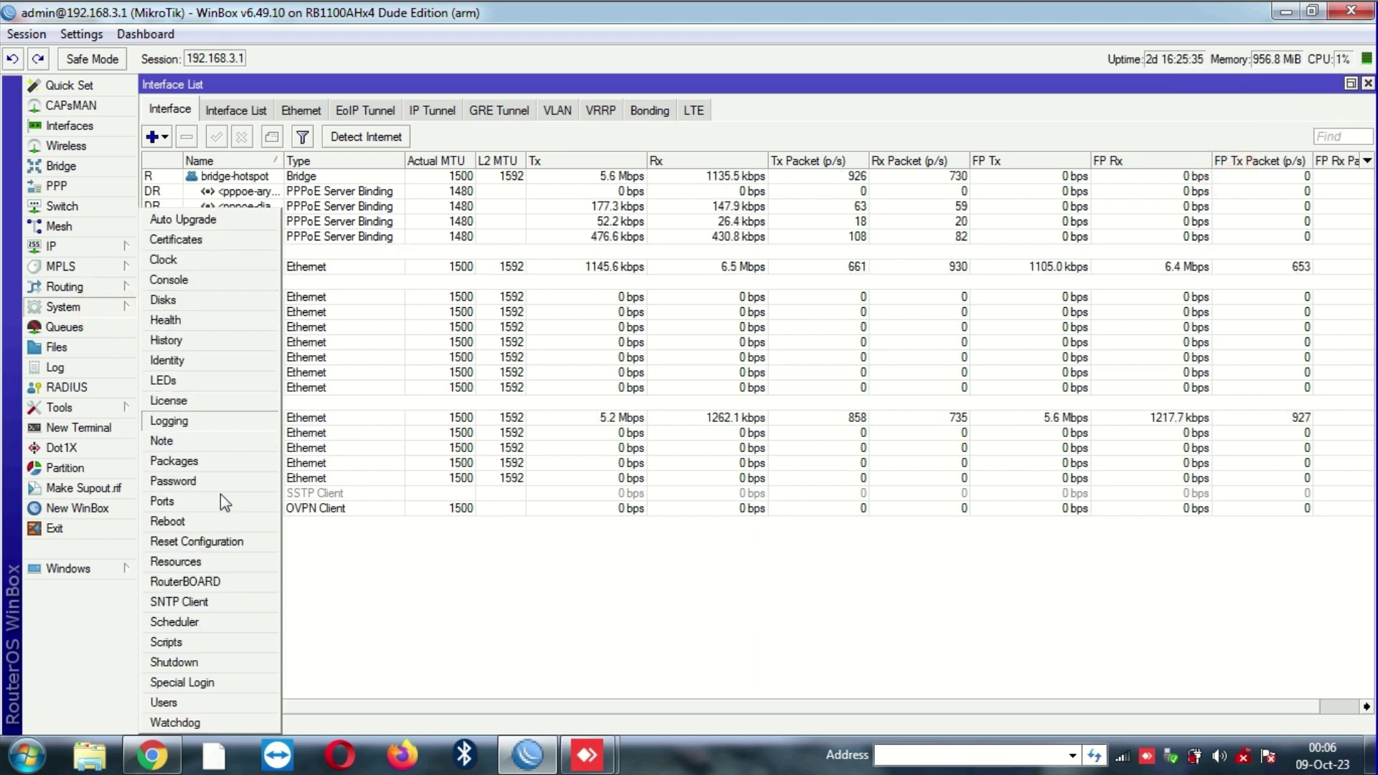
{"action": "left_click", "coordinate": [104, 251]}
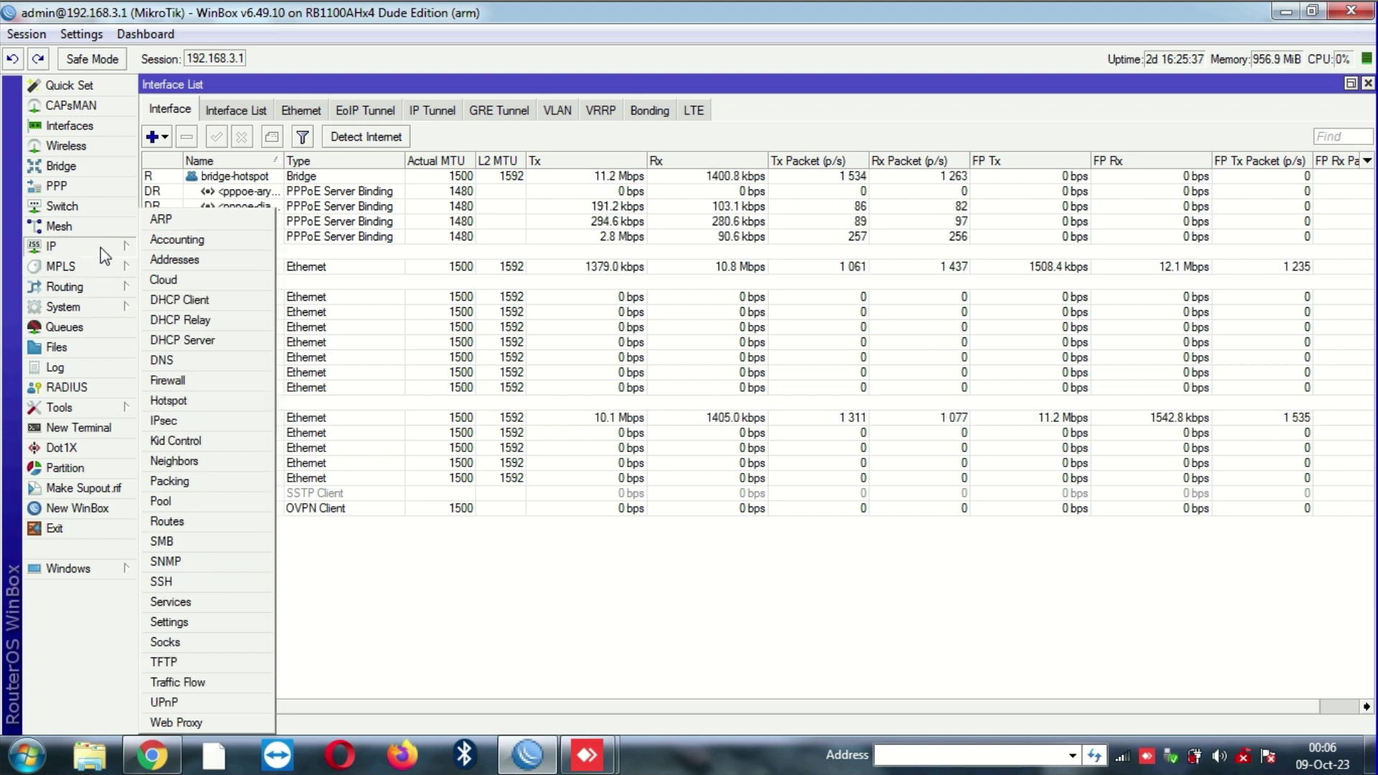
{"action": "left_click", "coordinate": [171, 359]}
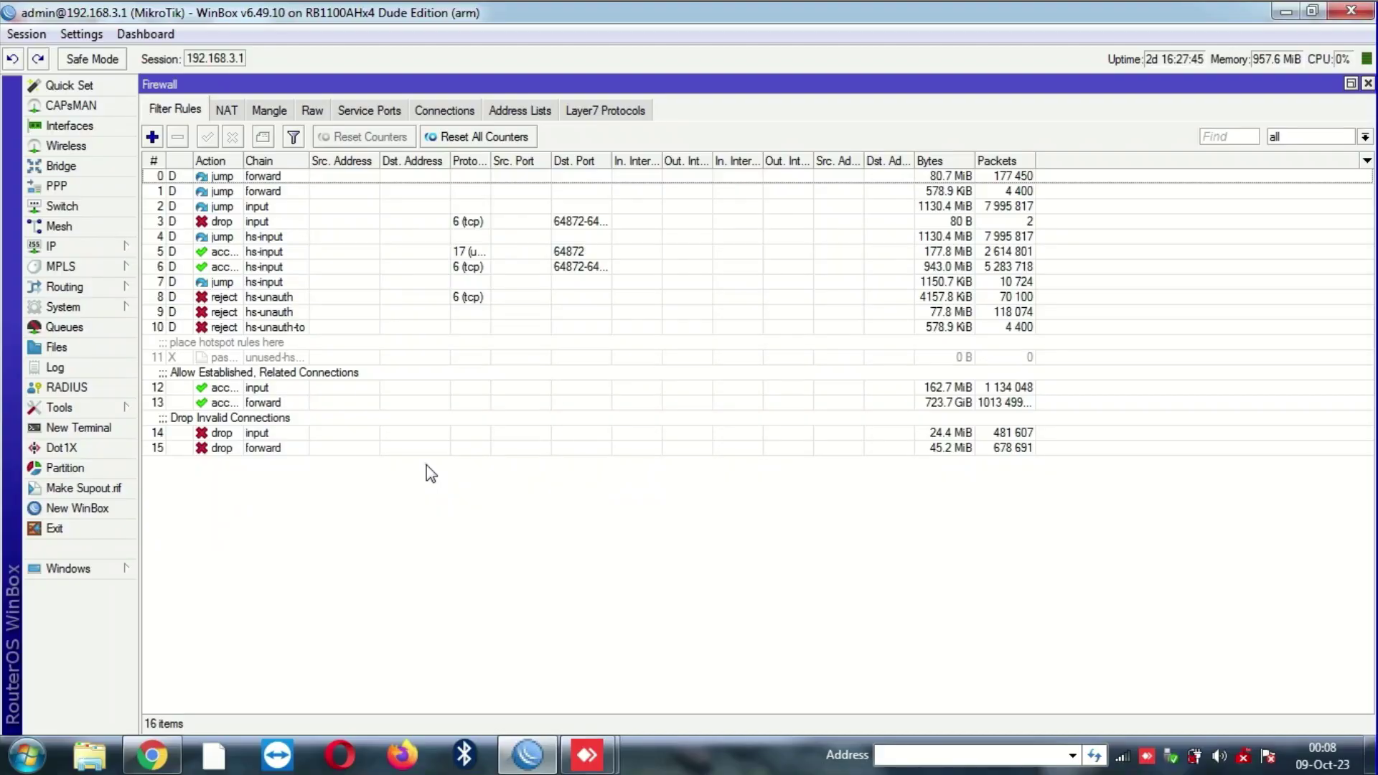
{"action": "left_click", "coordinate": [426, 464]}
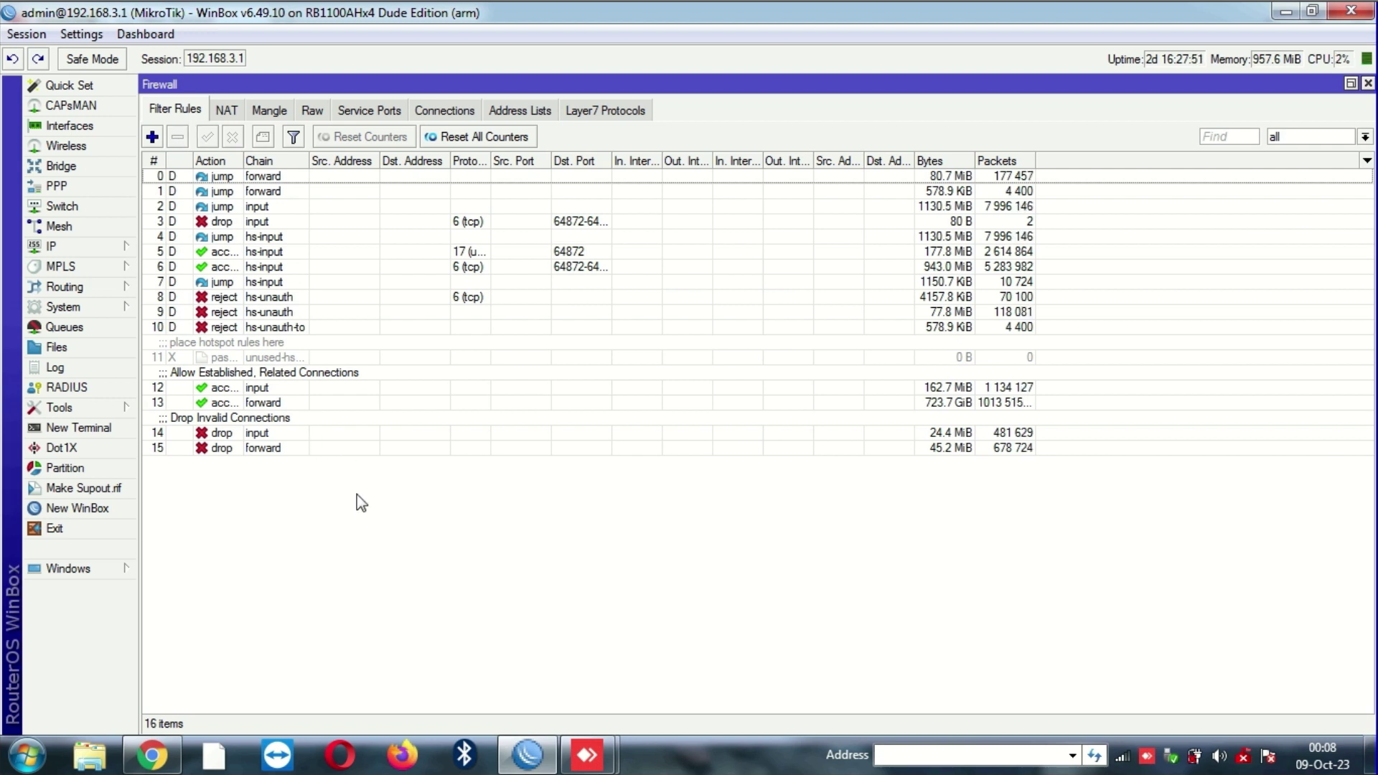
{"action": "left_click", "coordinate": [282, 388]}
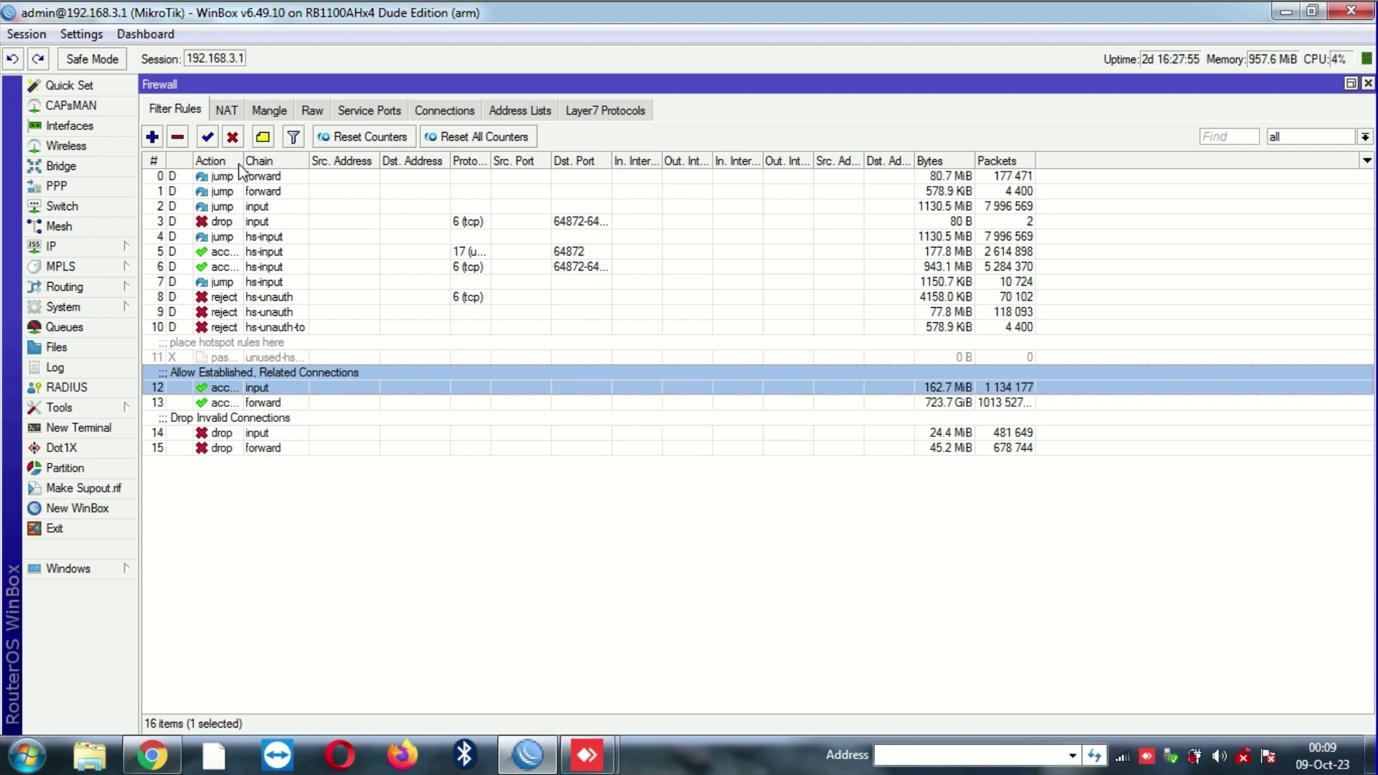
Step: Examine the connection-state conditions and action of the input-chain accept rule for established and related connections, and close it without changes
{"action": "double_click", "coordinate": [280, 386]}
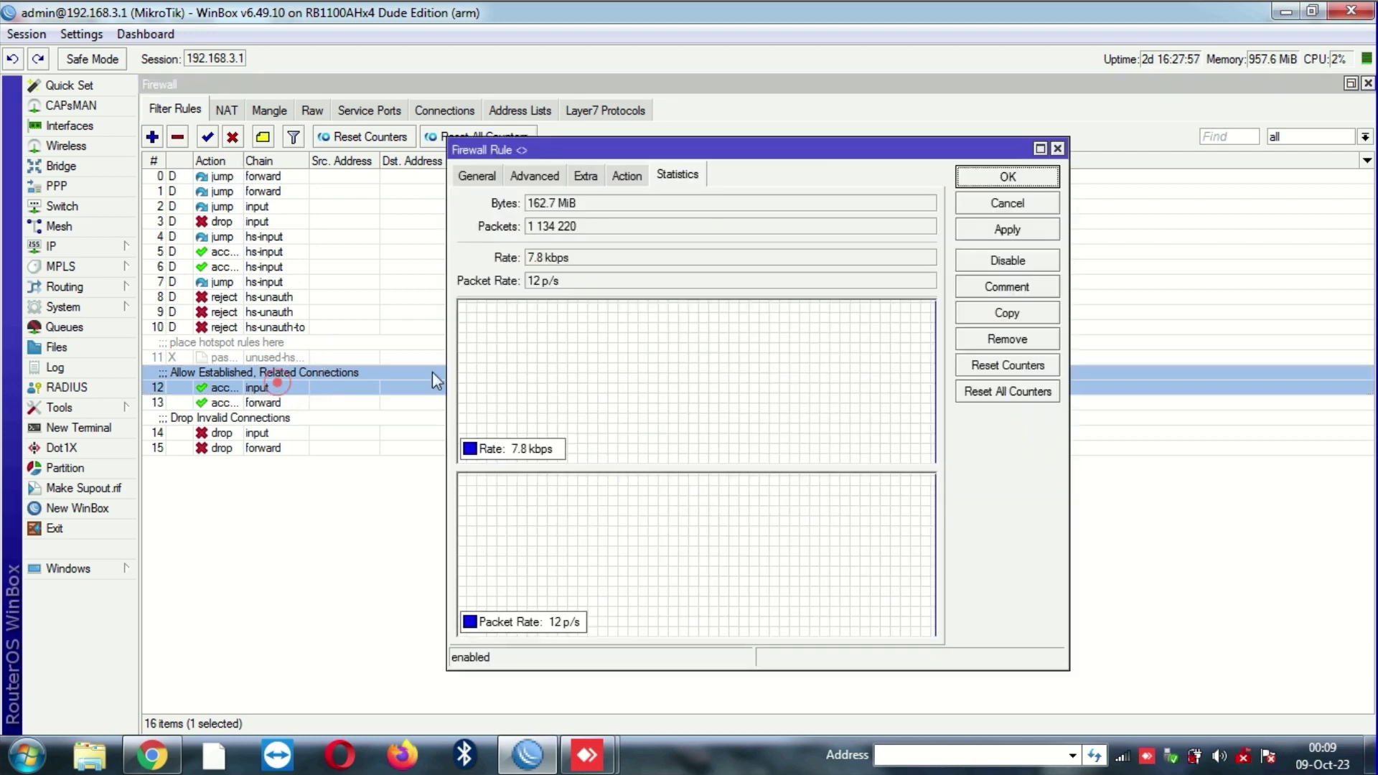
{"action": "left_click", "coordinate": [484, 177]}
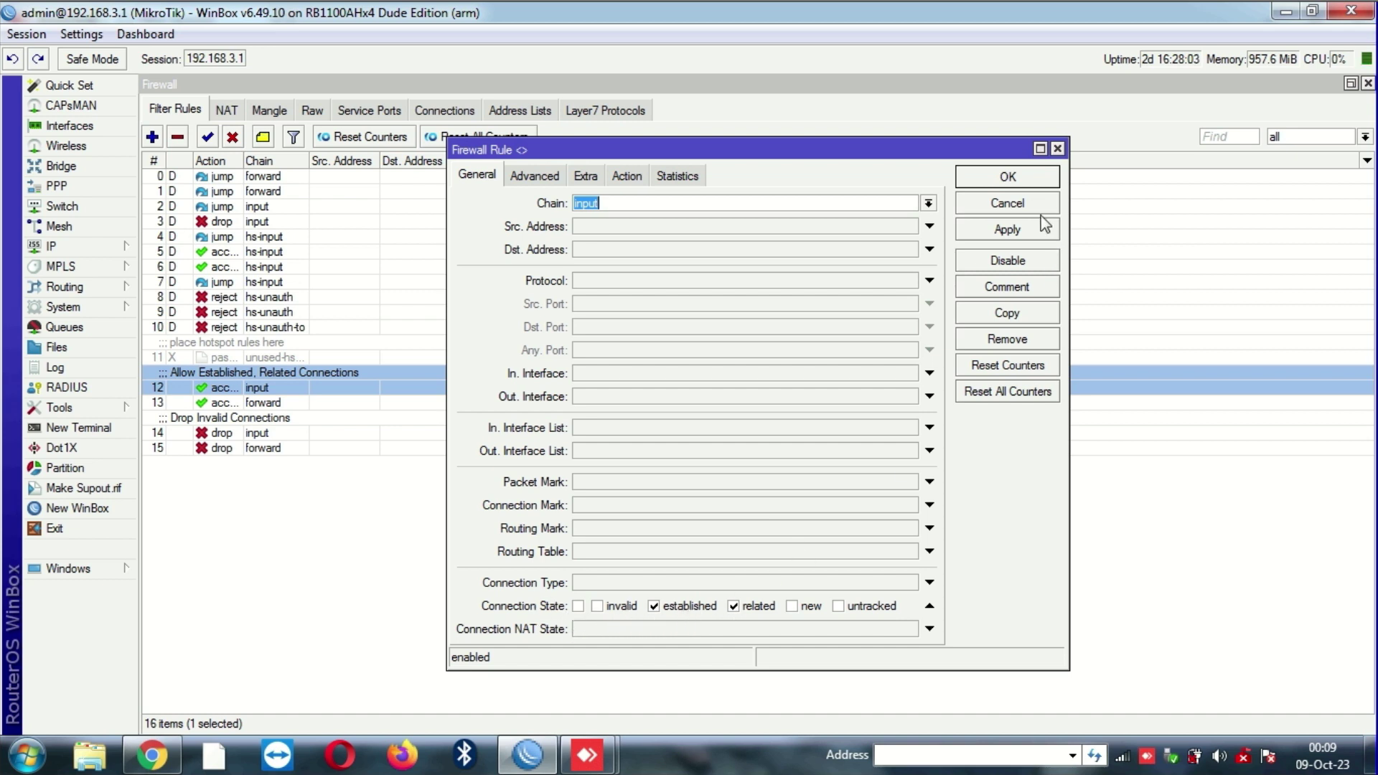
{"action": "left_click", "coordinate": [626, 176]}
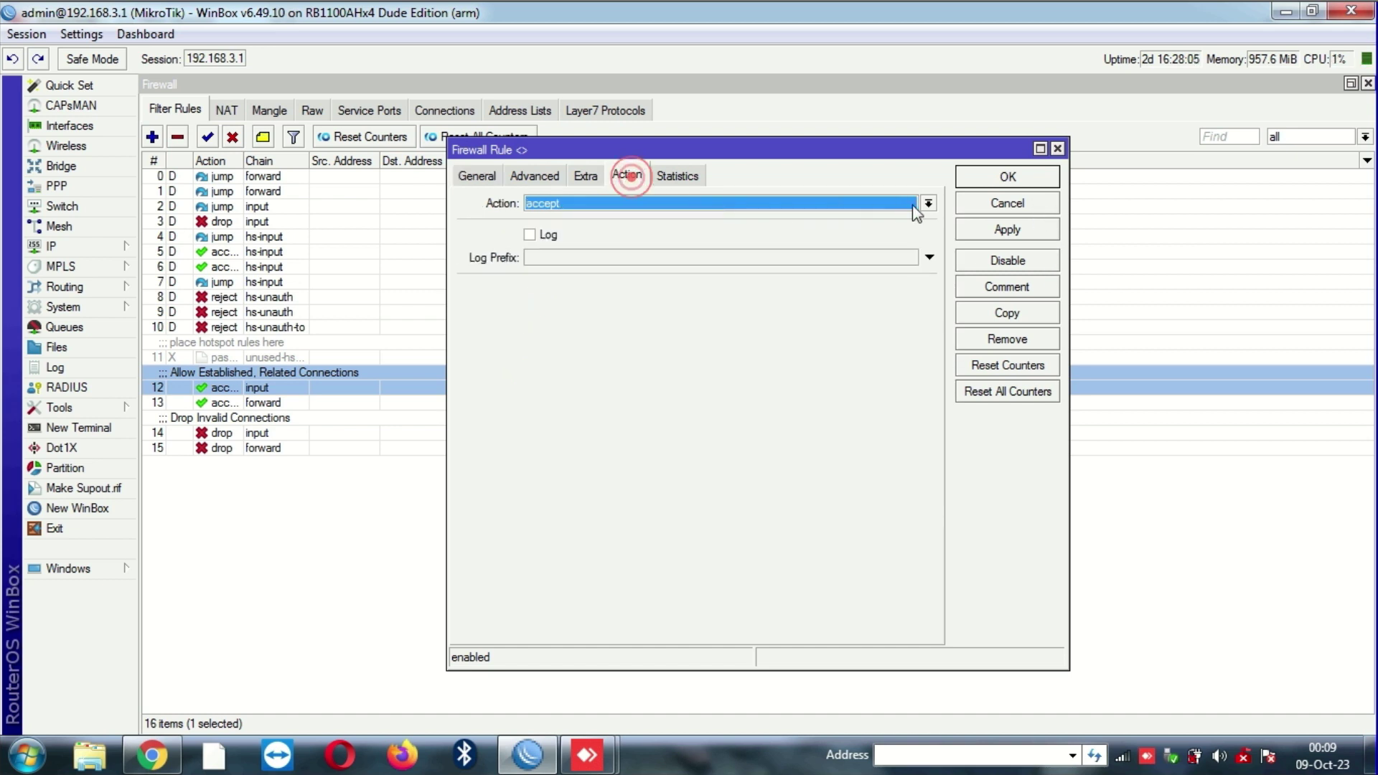
{"action": "left_click", "coordinate": [1007, 203]}
Step: Examine the forward-chain accept rule for established and related connections, including its connection states and action, and close it without changes
{"action": "double_click", "coordinate": [276, 399]}
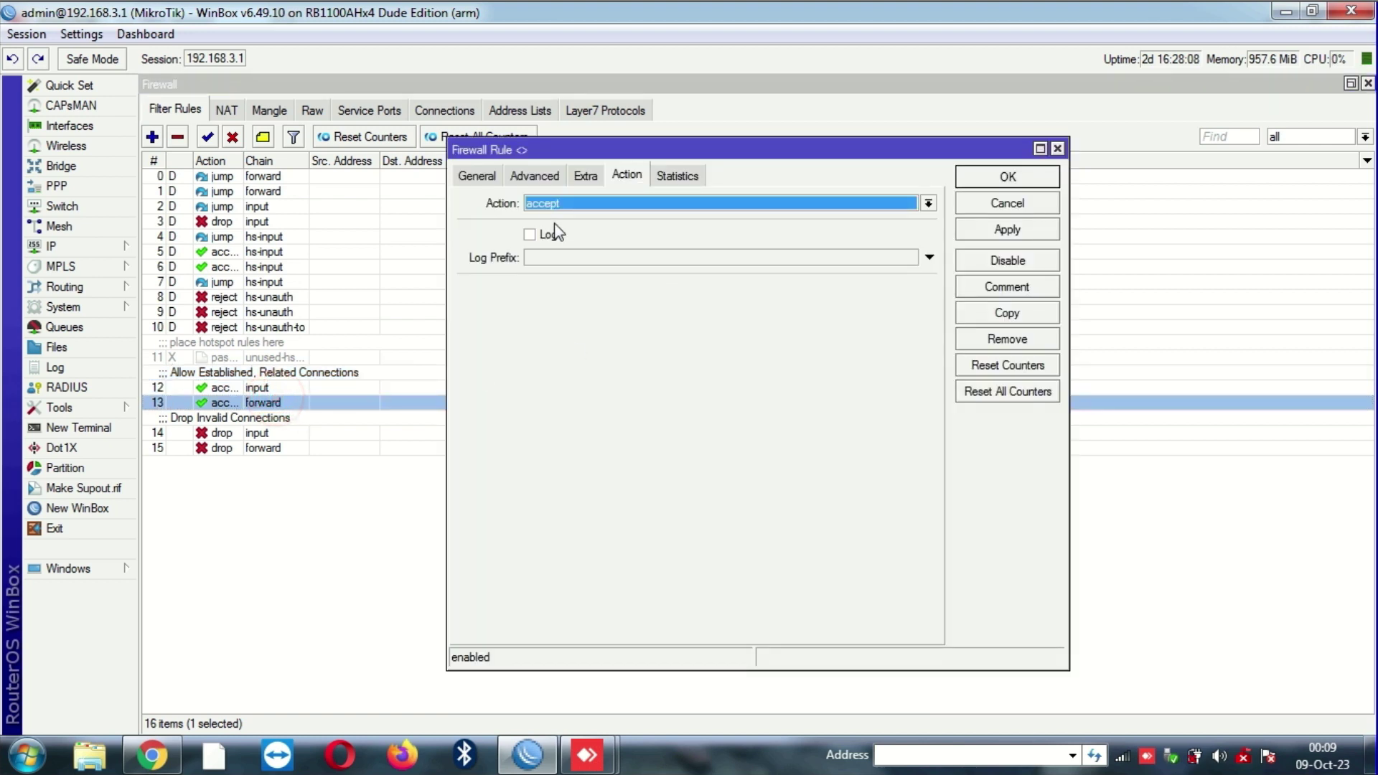
{"action": "left_click", "coordinate": [492, 177]}
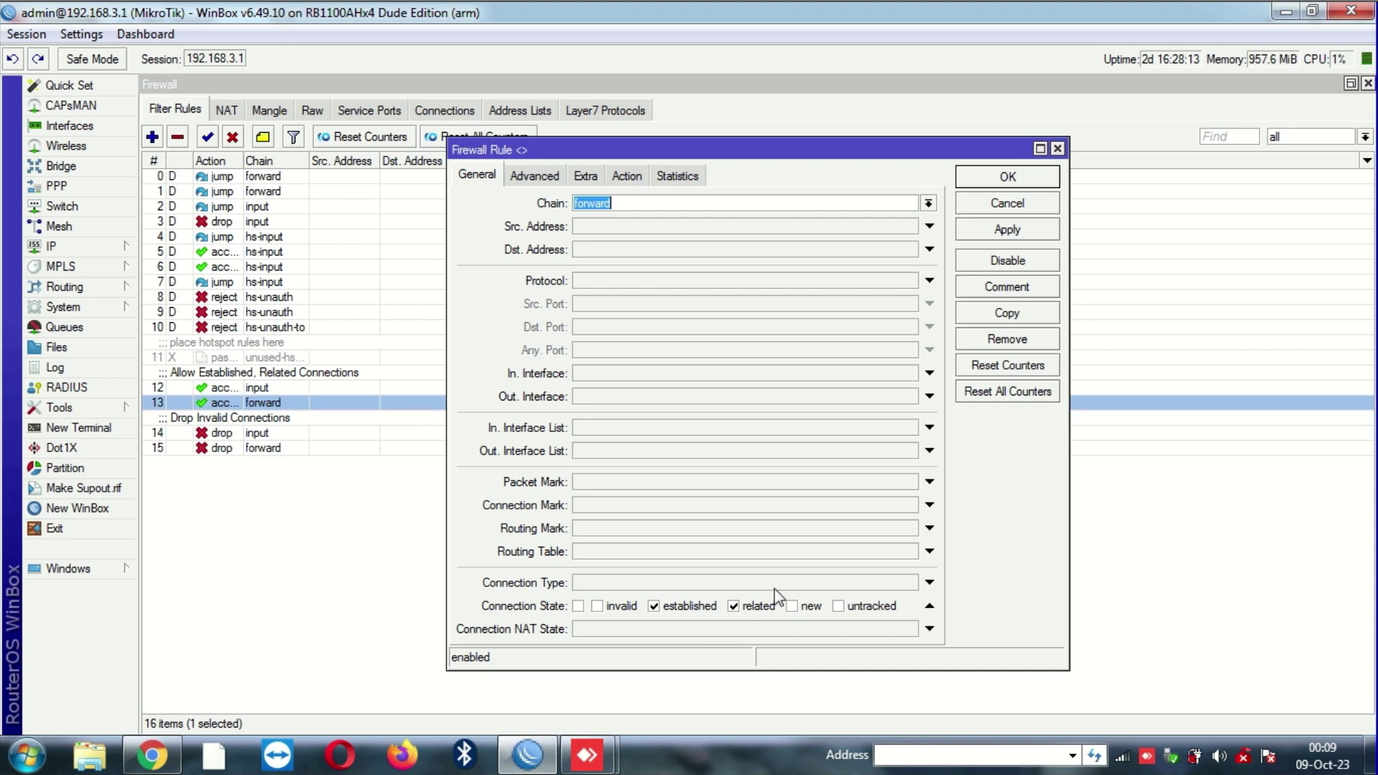
{"action": "left_click", "coordinate": [621, 179]}
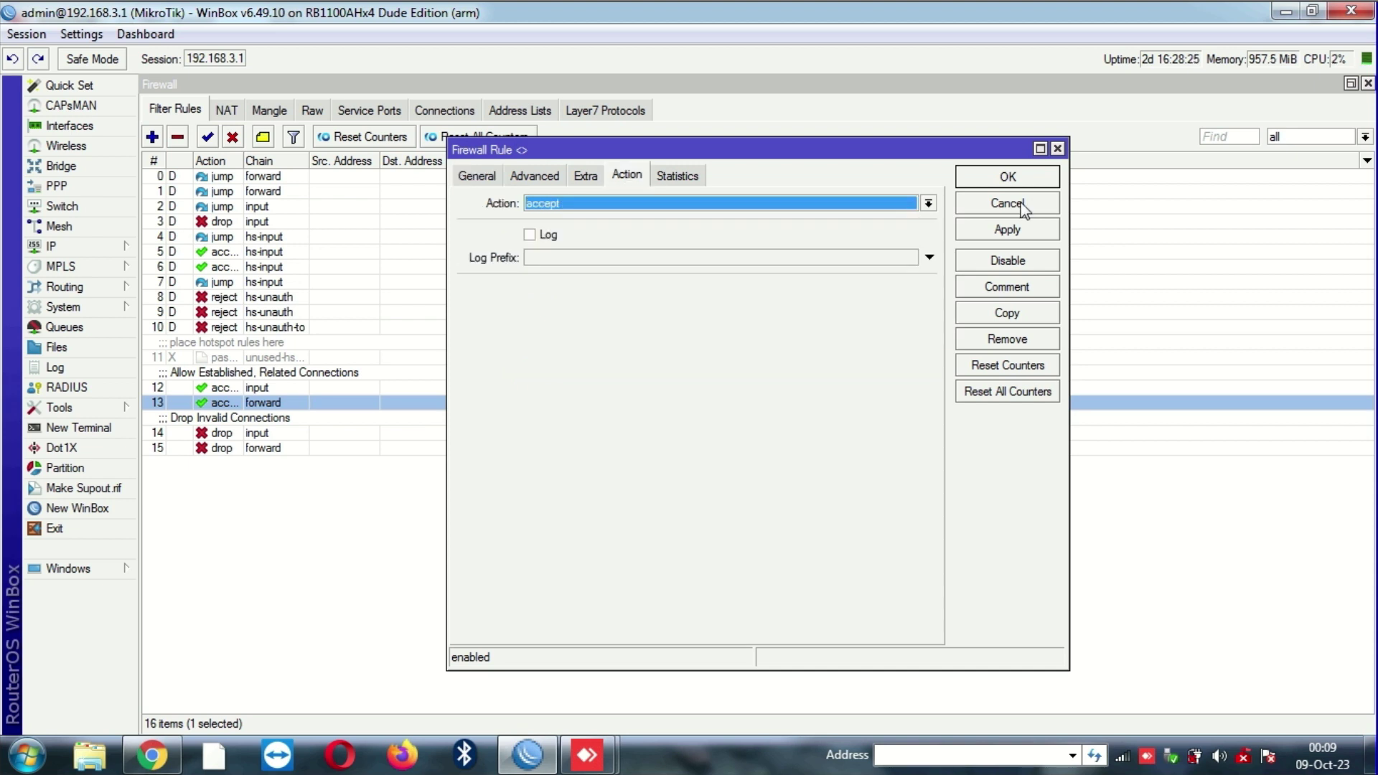
{"action": "left_click", "coordinate": [1007, 204]}
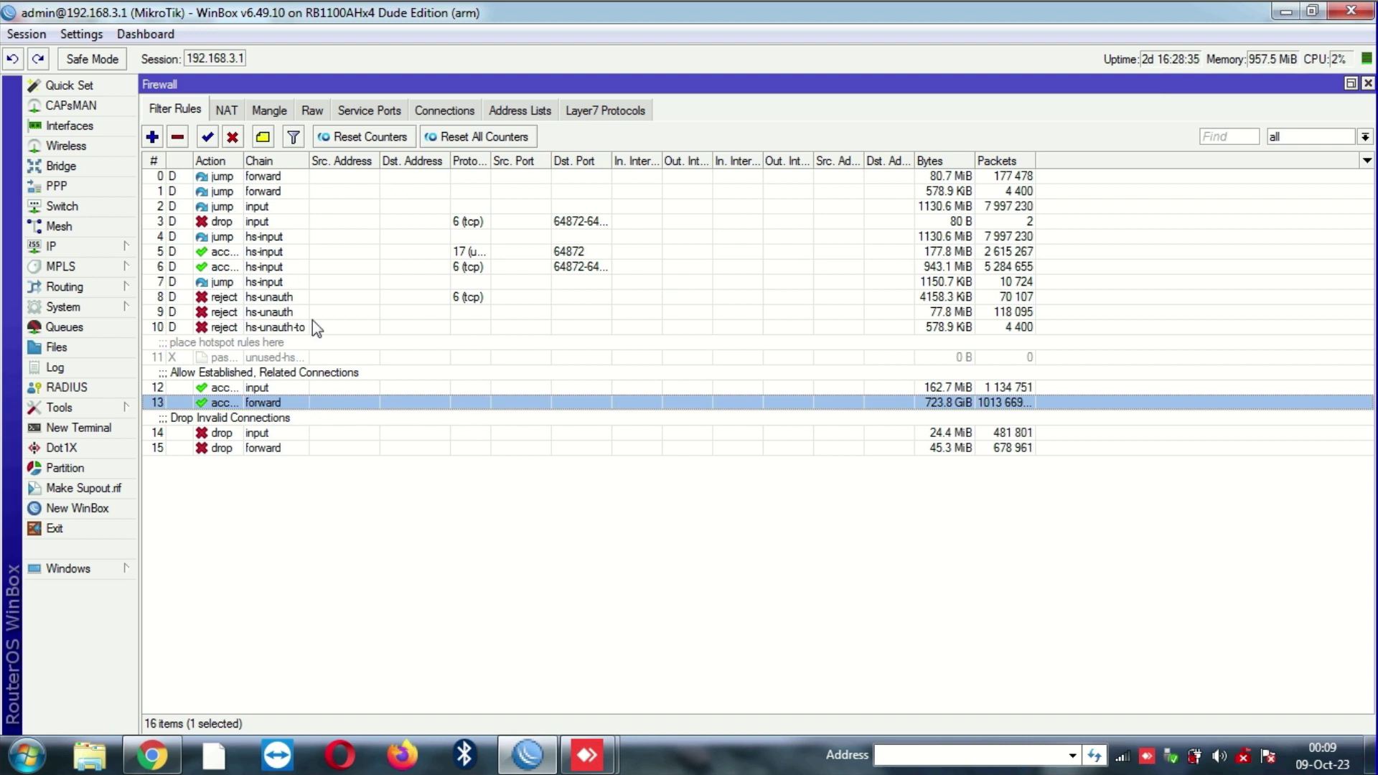
Step: Widen the Action column of the filter rules list and examine the input and forward rules that drop invalid connections
{"action": "left_click_drag", "start_coordinate": [242, 162], "coordinate": [270, 161]}
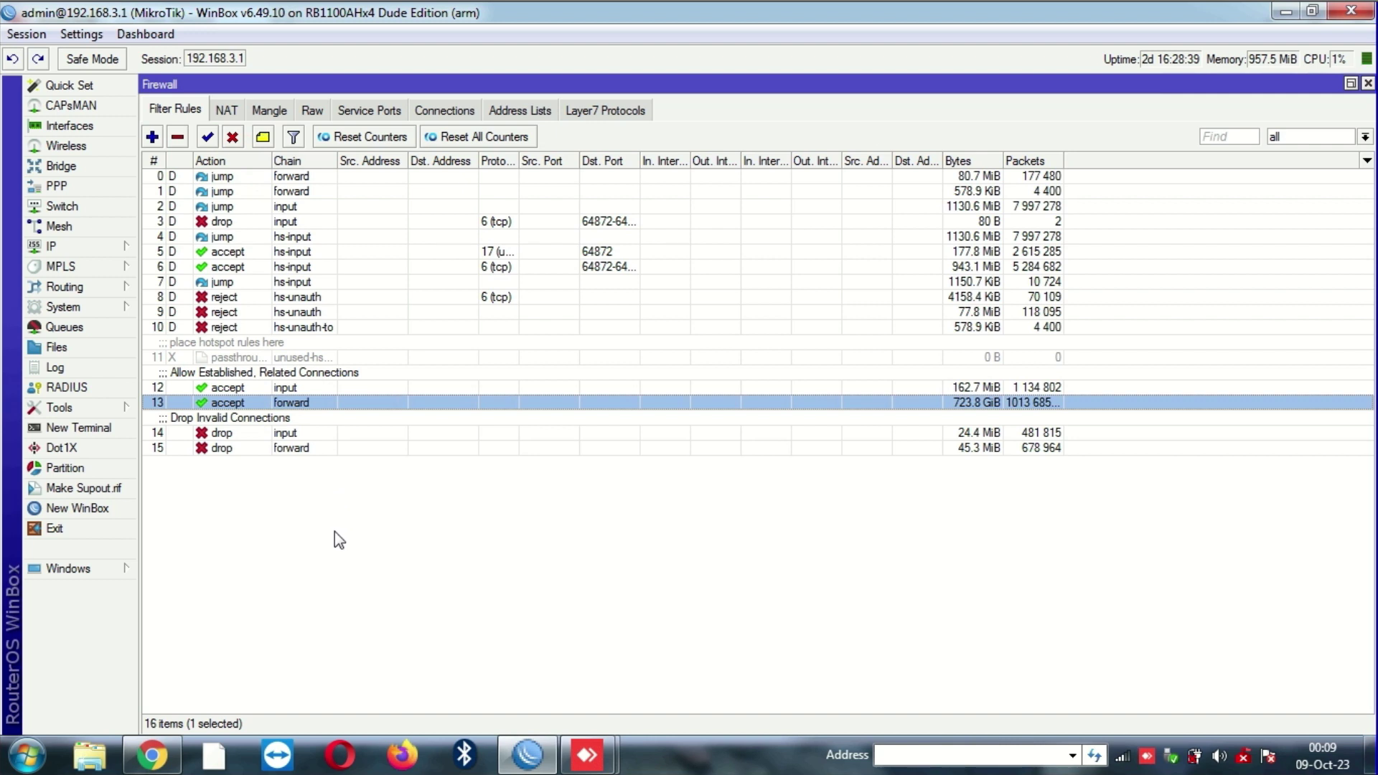
{"action": "left_click", "coordinate": [274, 435]}
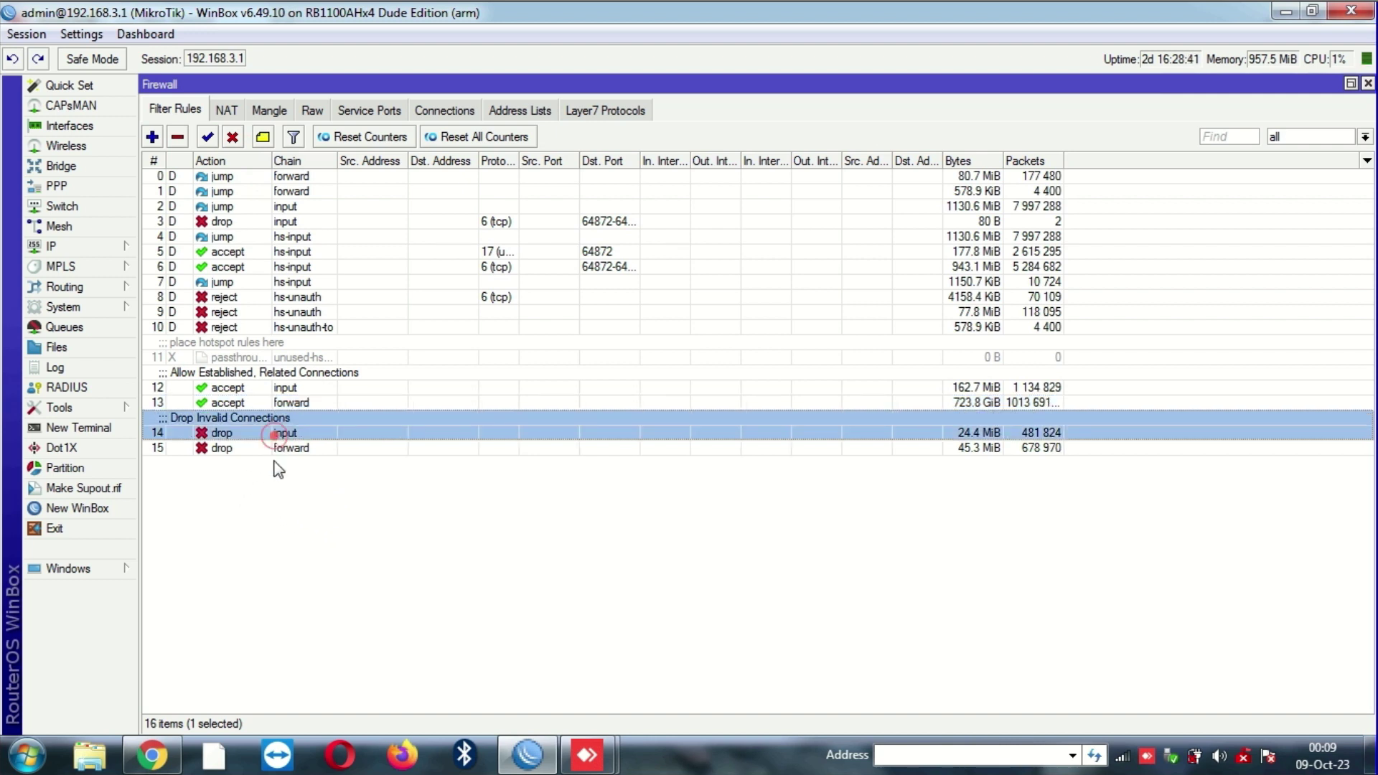
{"action": "left_click", "coordinate": [276, 450]}
{"action": "double_click", "coordinate": [285, 433]}
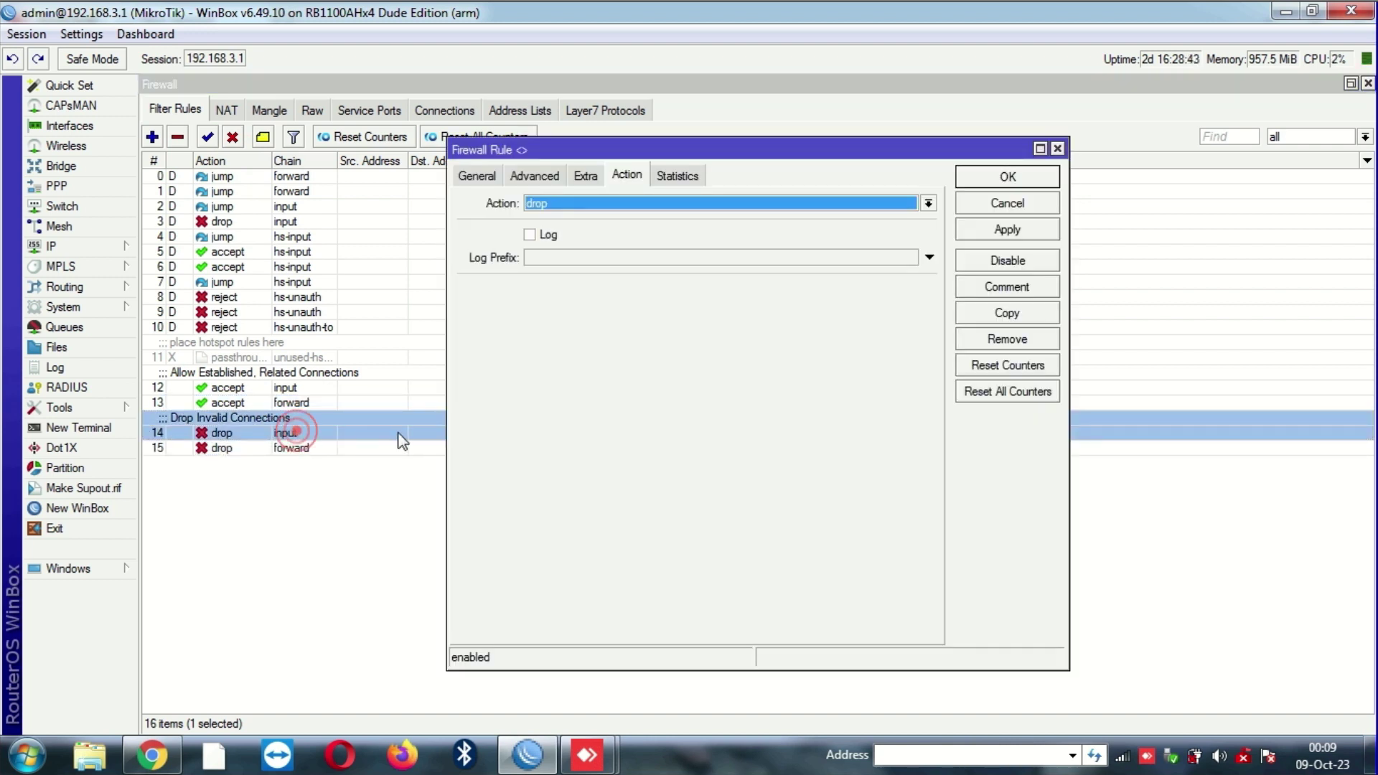
{"action": "left_click", "coordinate": [476, 178]}
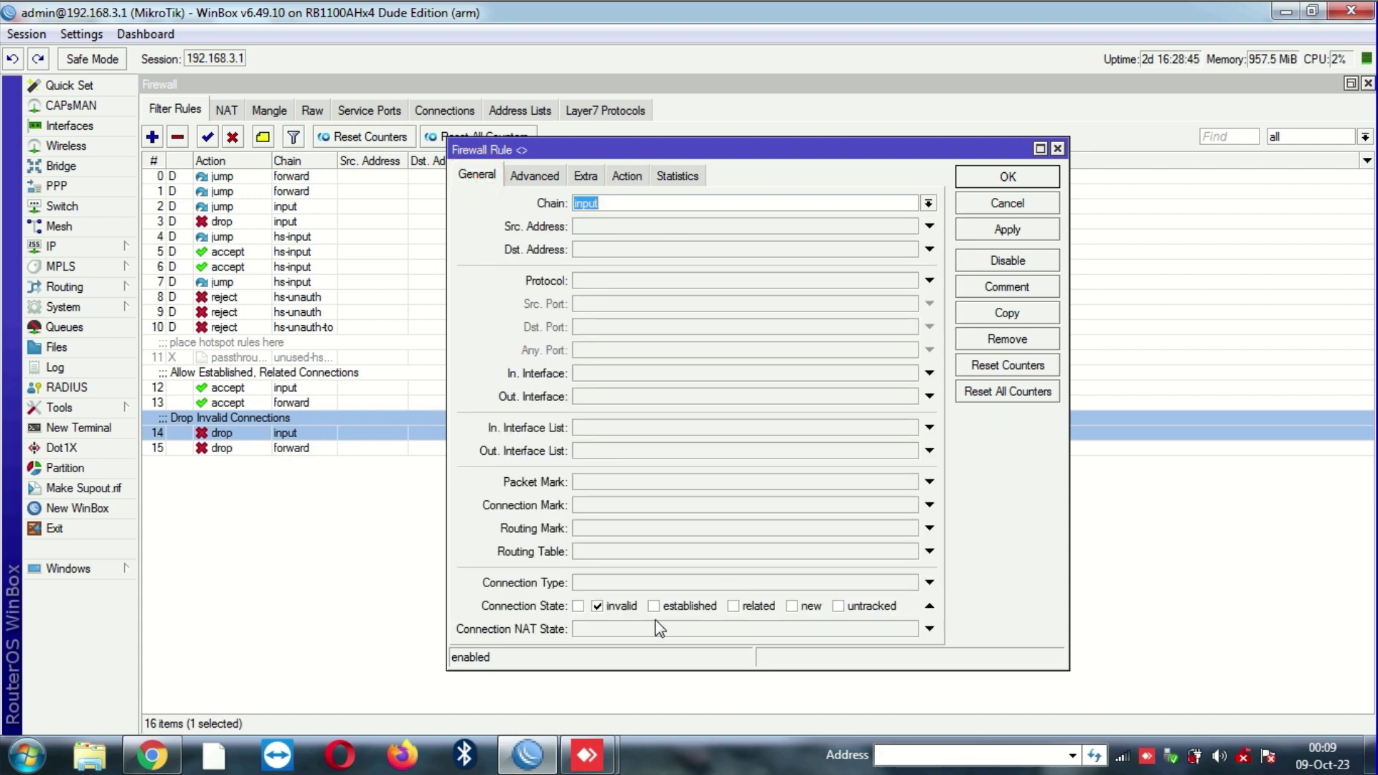
{"action": "left_click", "coordinate": [1012, 206]}
{"action": "double_click", "coordinate": [308, 452]}
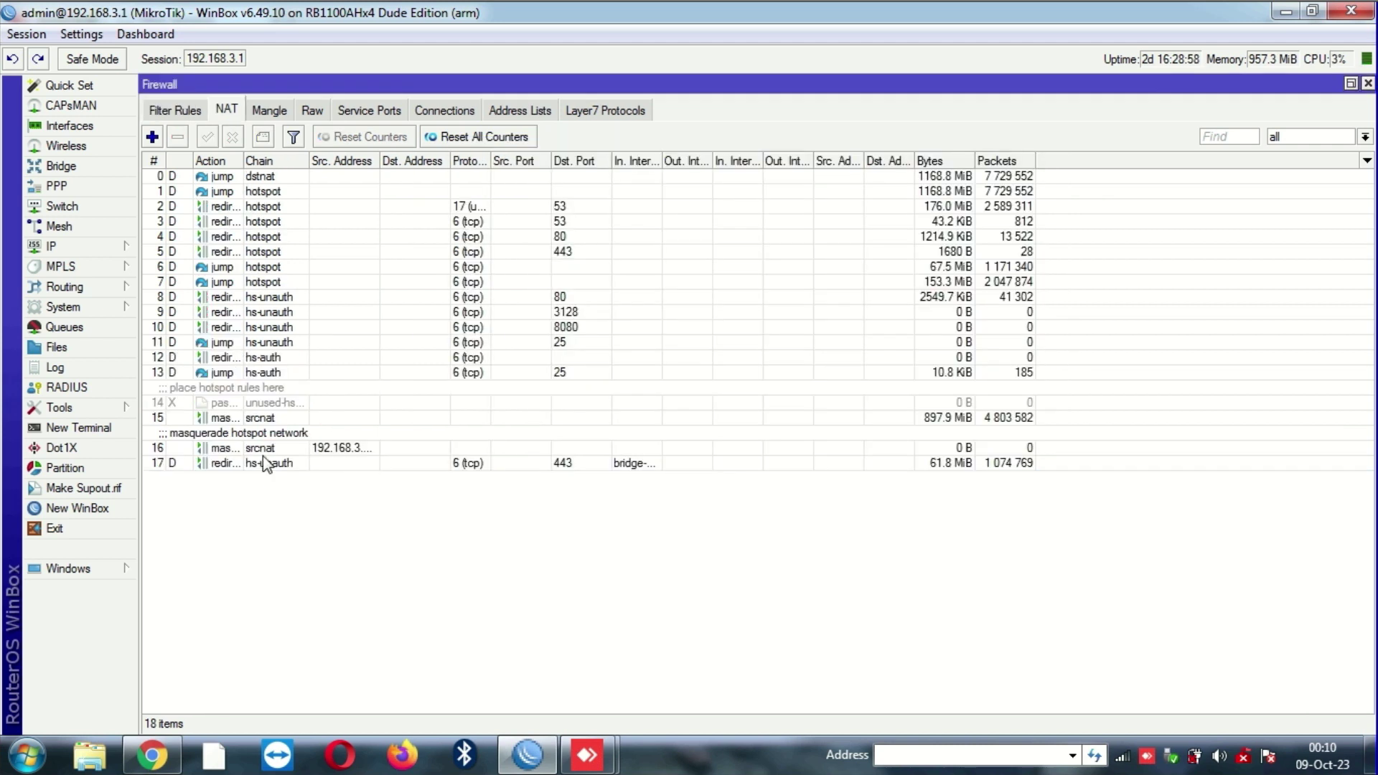
Step: Check the unconditional srcnat masquerade rule in the NAT list, and examine the action of the GAME mark-routing mangle rule
{"action": "left_click", "coordinate": [294, 417]}
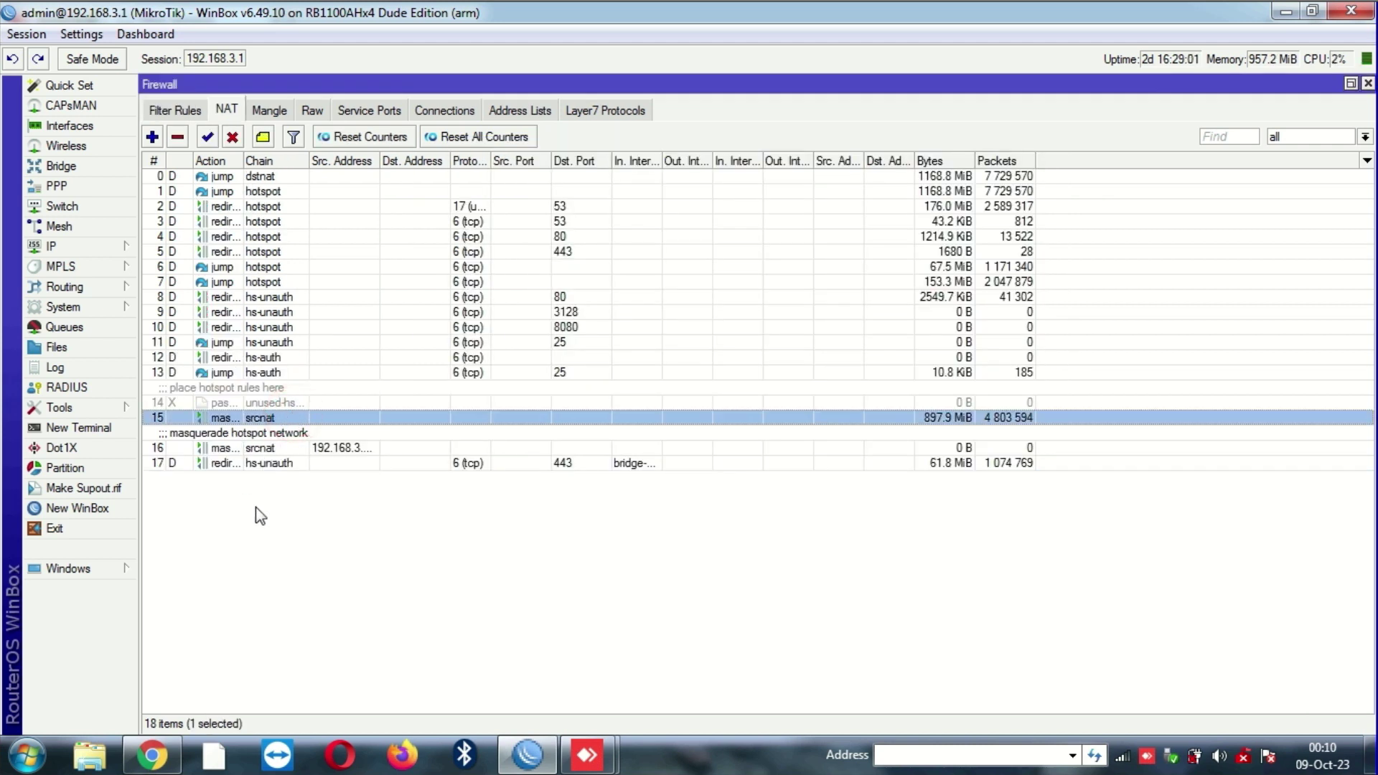
{"action": "left_click", "coordinate": [269, 110]}
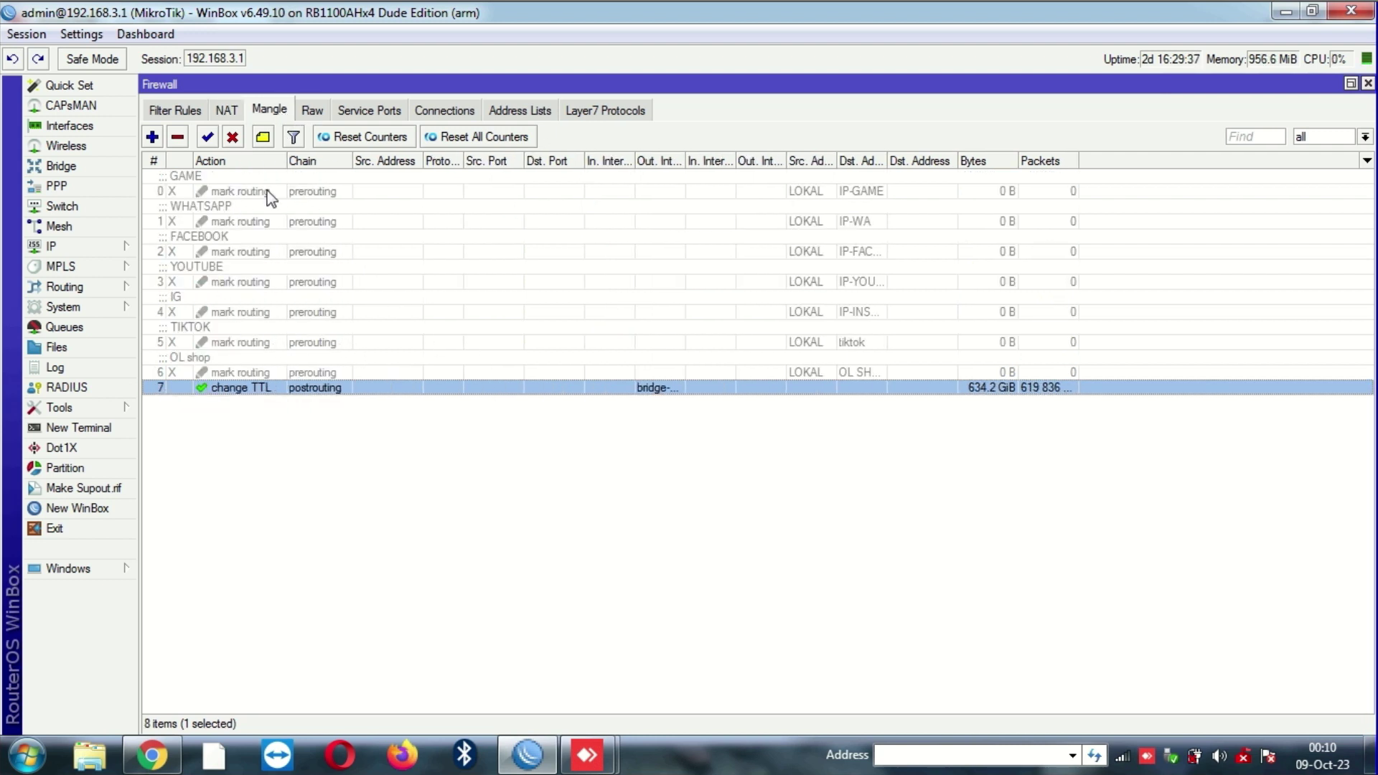
{"action": "double_click", "coordinate": [272, 192]}
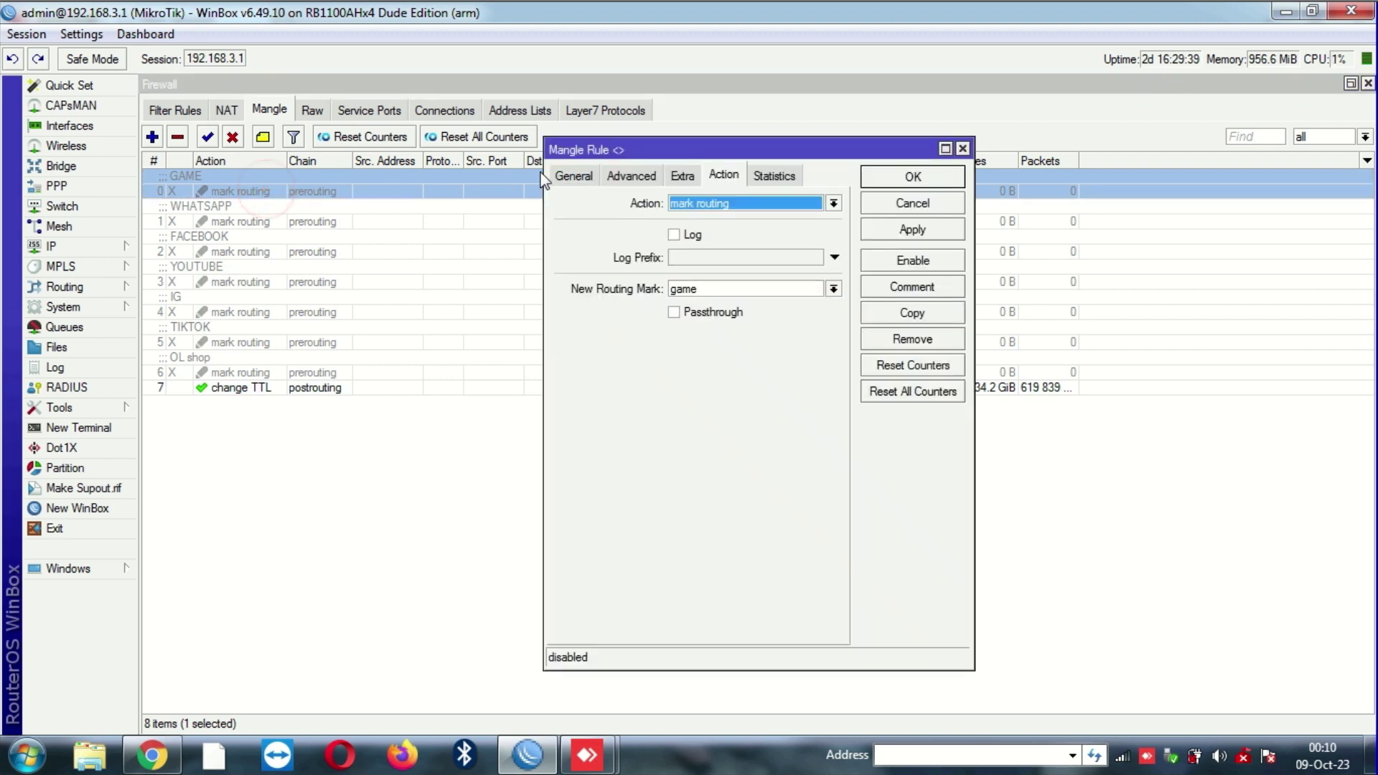
{"action": "left_click", "coordinate": [893, 203]}
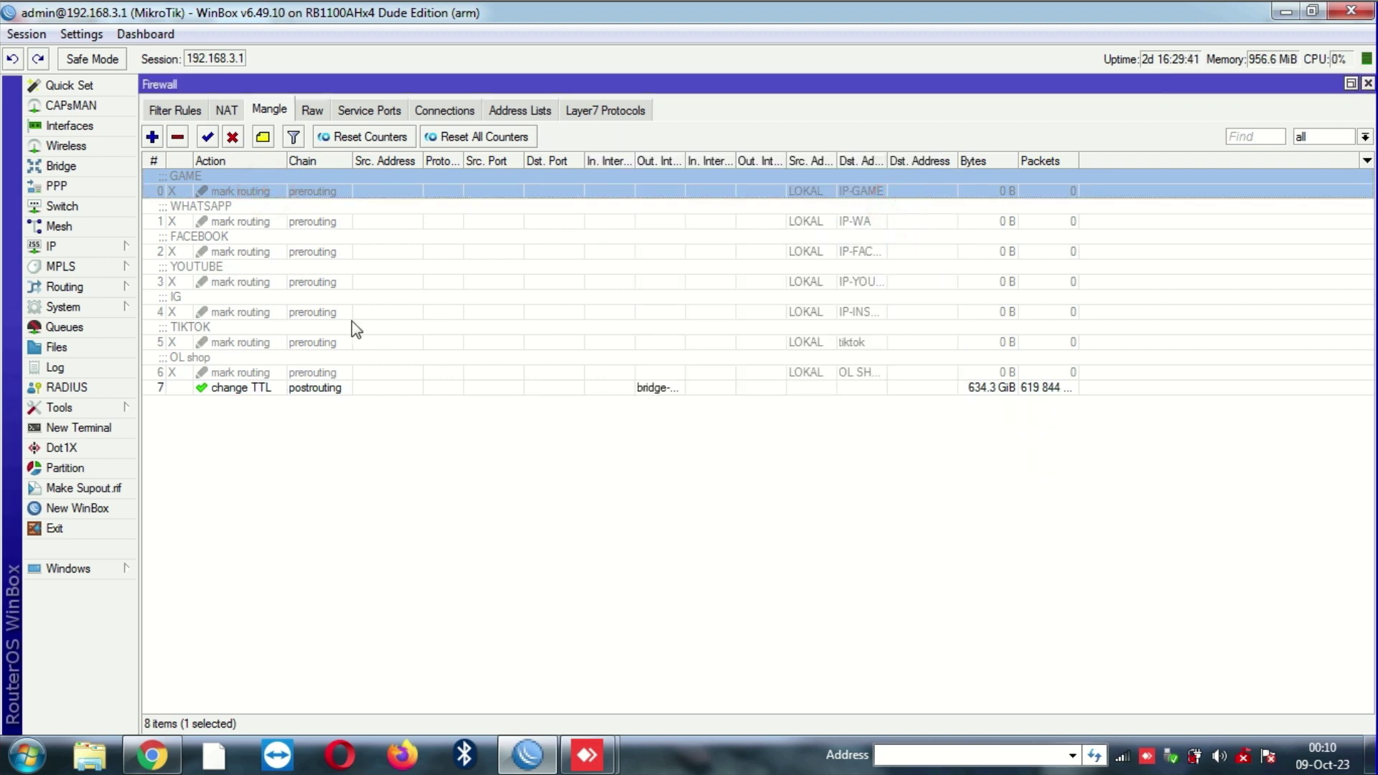
Step: Examine the postrouting change TTL mangle rule's outgoing interface, advanced conditions and TTL action, and close it without changes
{"action": "left_click", "coordinate": [310, 392]}
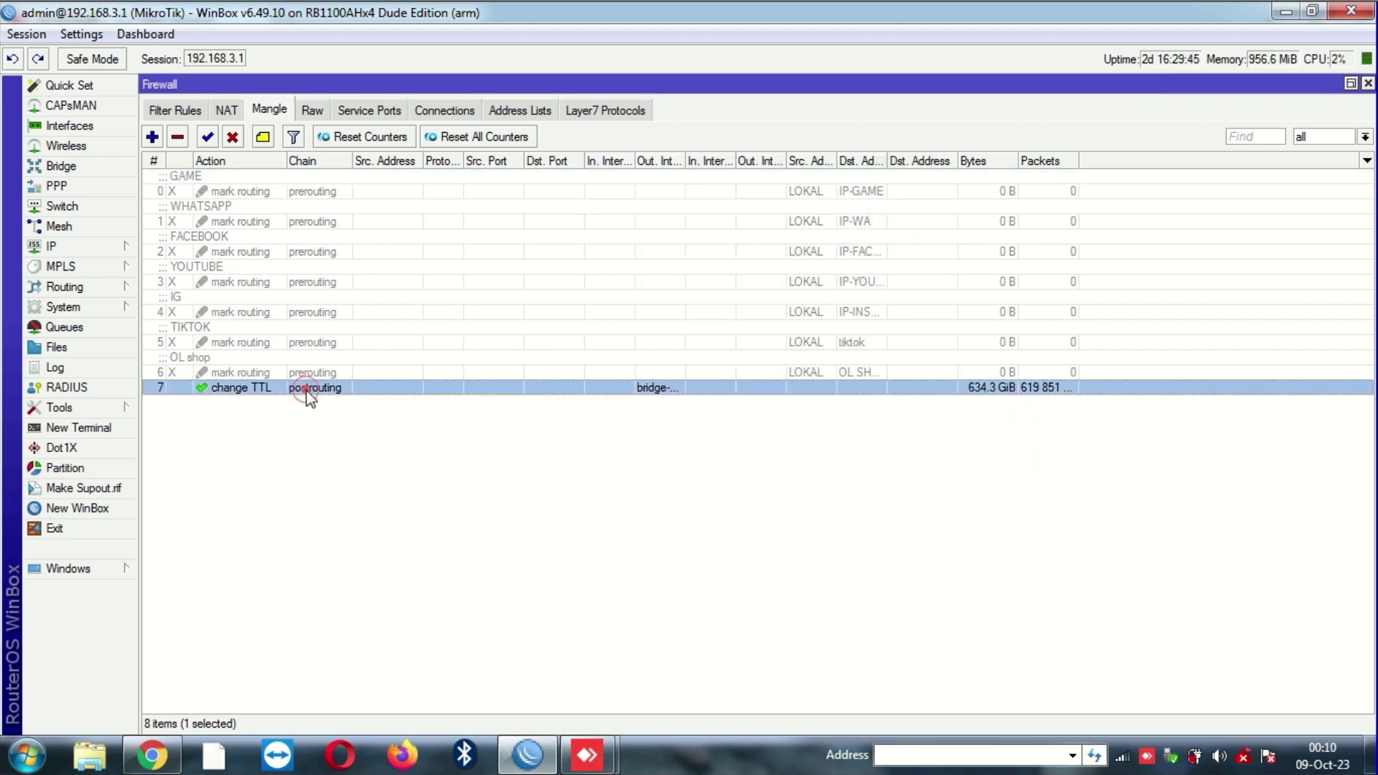
{"action": "double_click", "coordinate": [309, 390]}
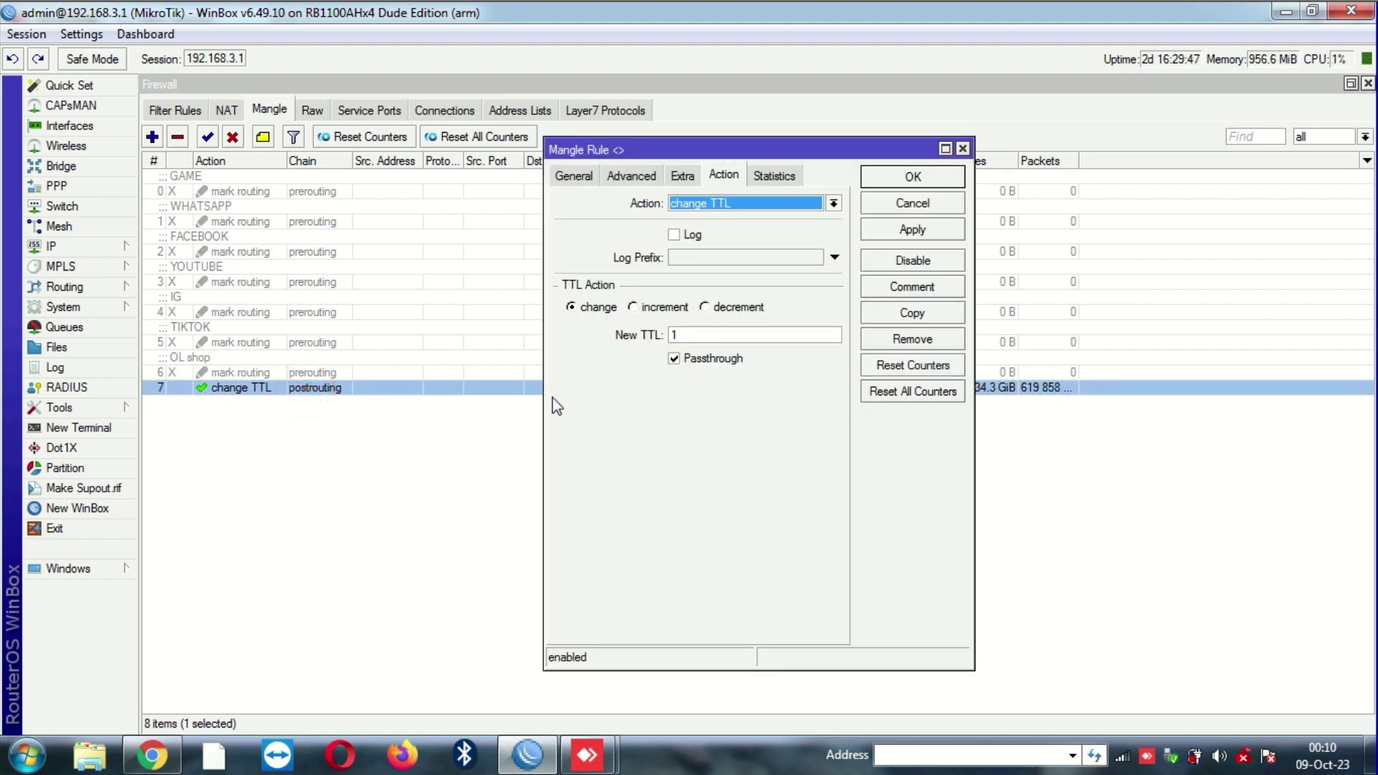
{"action": "left_click", "coordinate": [573, 180]}
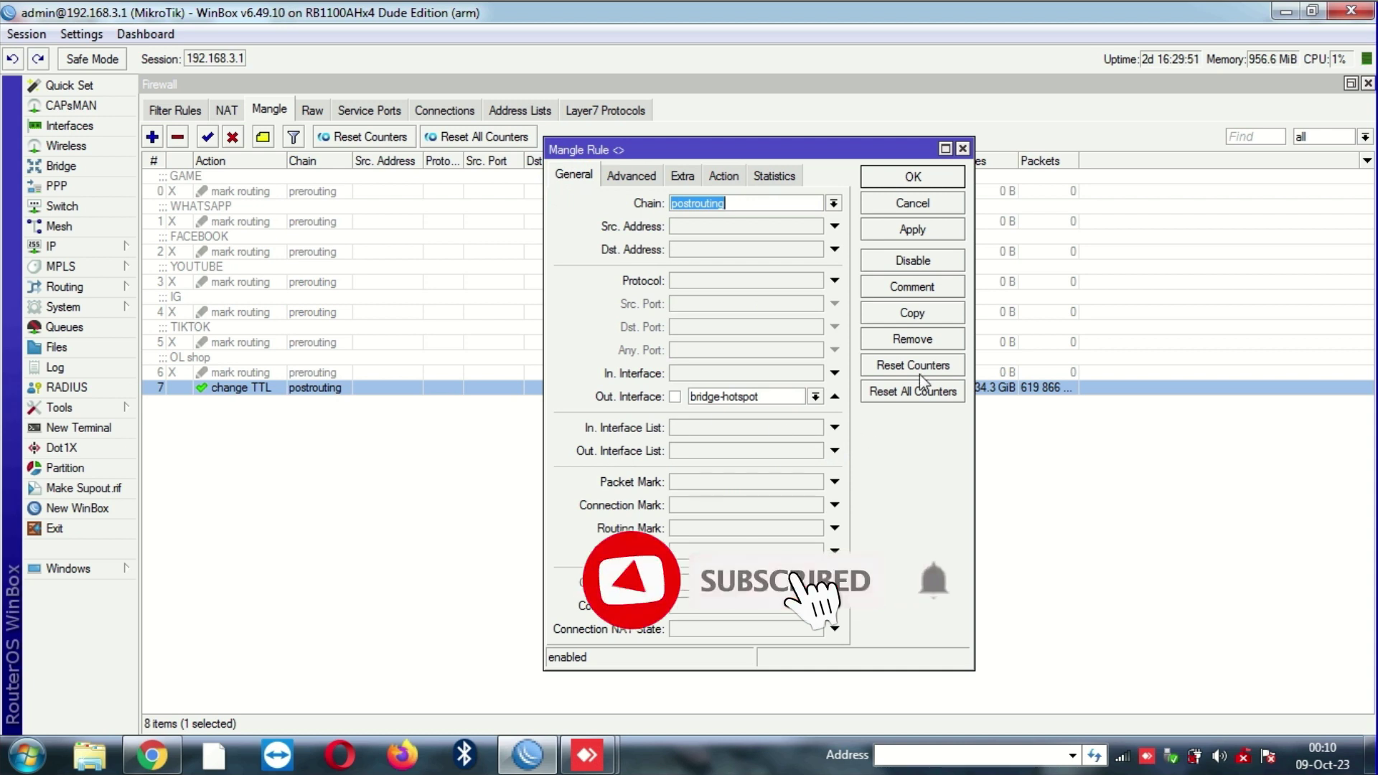
{"action": "left_click", "coordinate": [632, 177]}
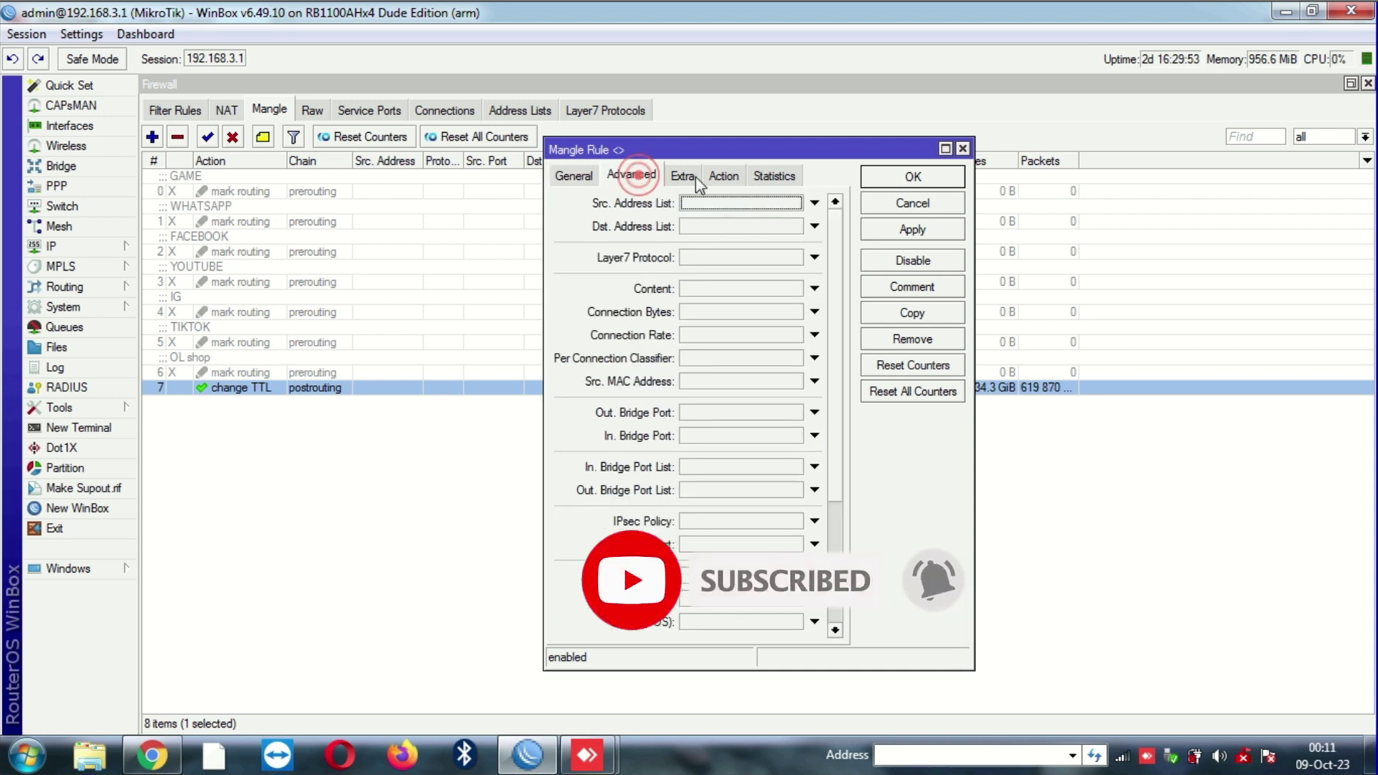
{"action": "left_click", "coordinate": [721, 176]}
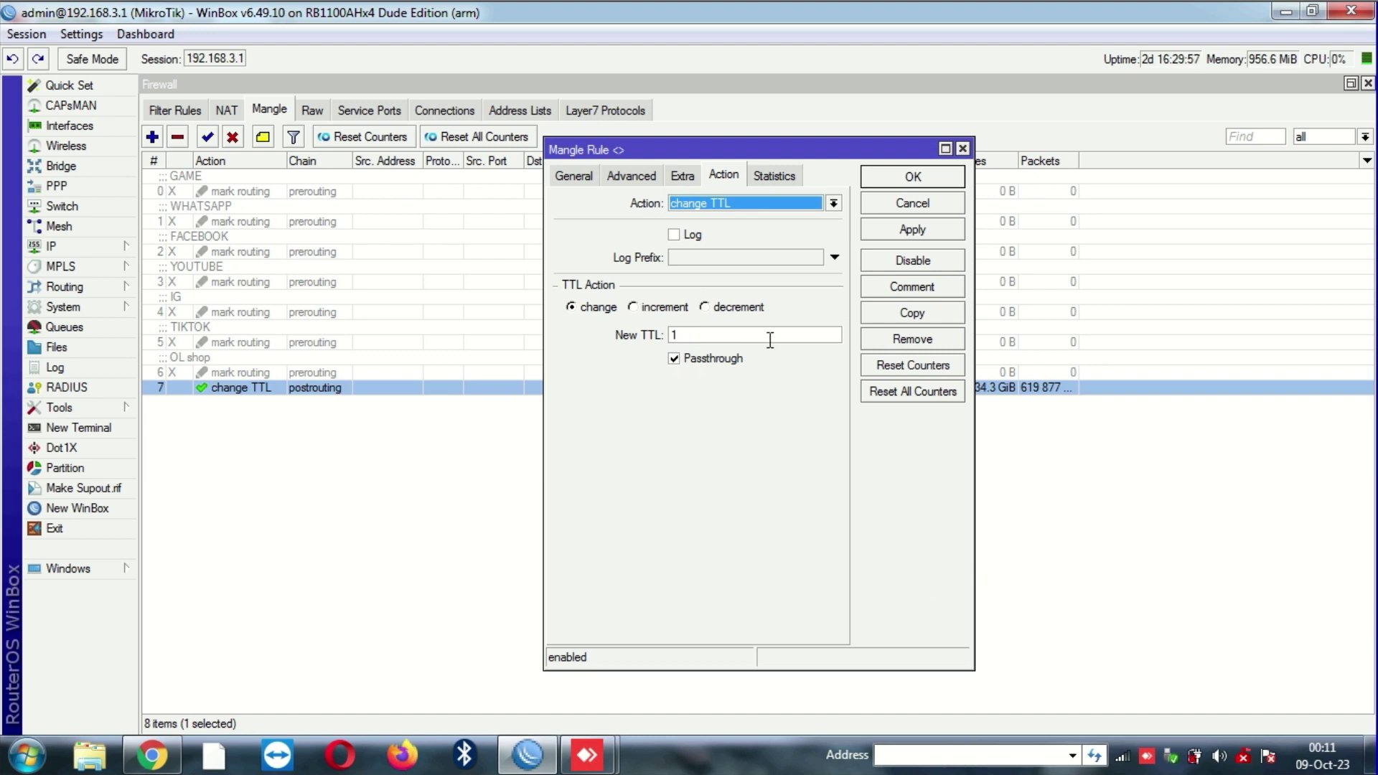
{"action": "left_click", "coordinate": [914, 205]}
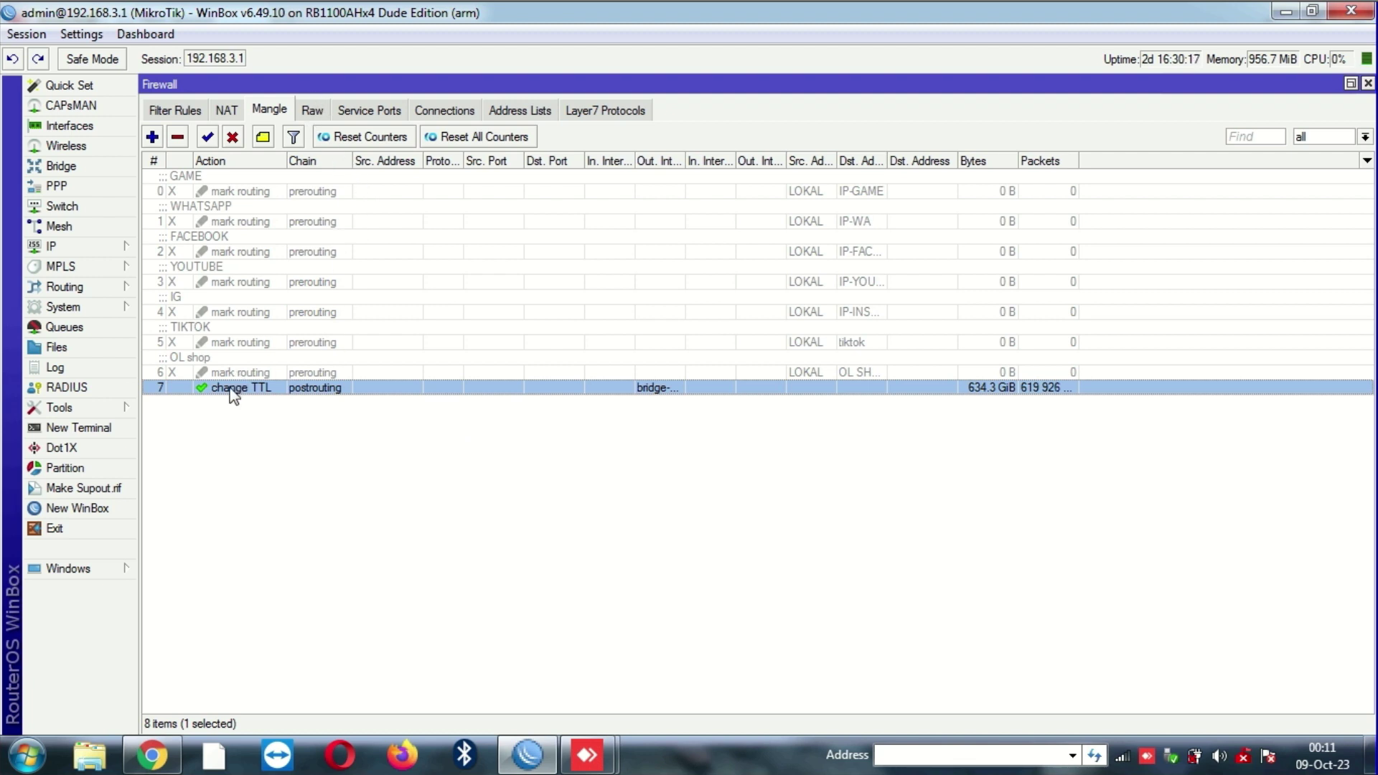
Step: Look over the raw firewall rules and inspect the destination addresses of several entries in the tracked connections list
{"action": "left_click", "coordinate": [316, 112]}
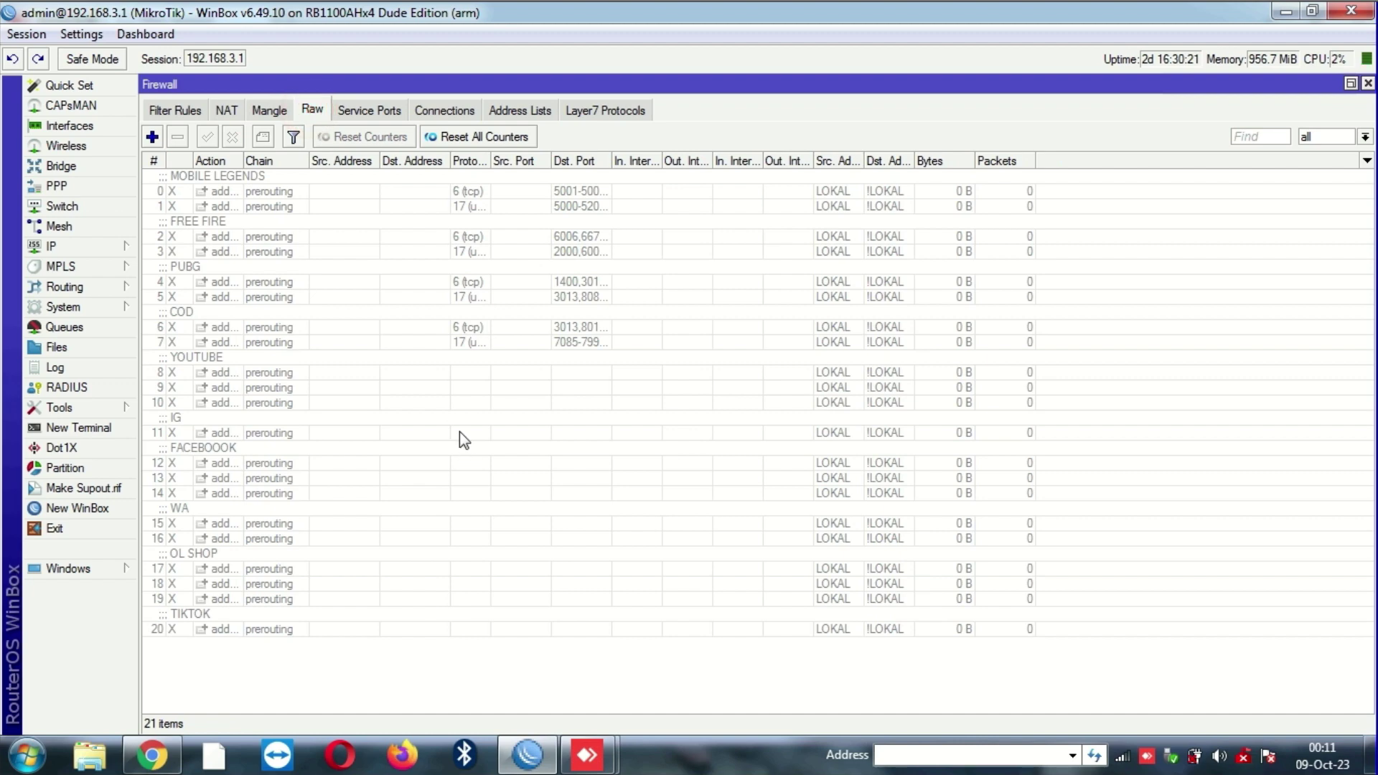
{"action": "left_click", "coordinate": [444, 109]}
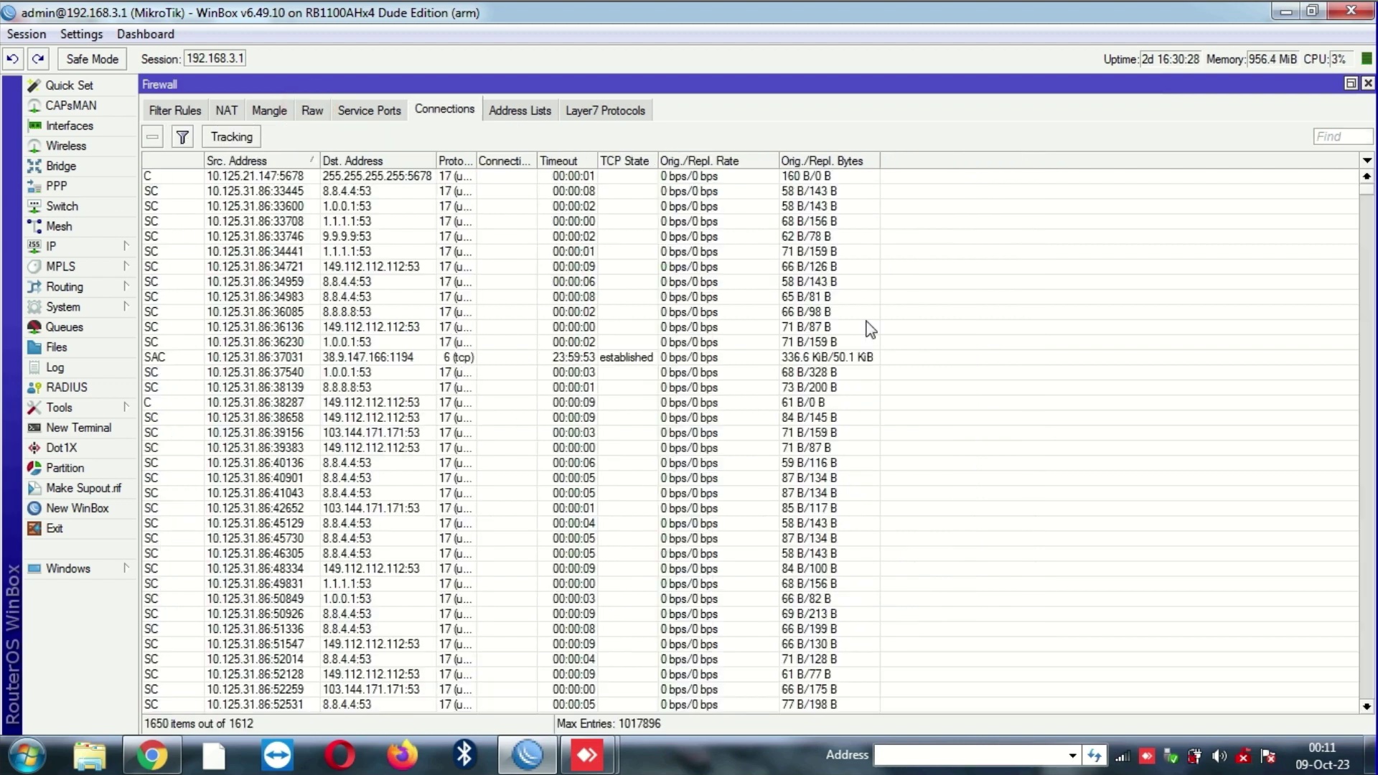
{"action": "left_click", "coordinate": [344, 190]}
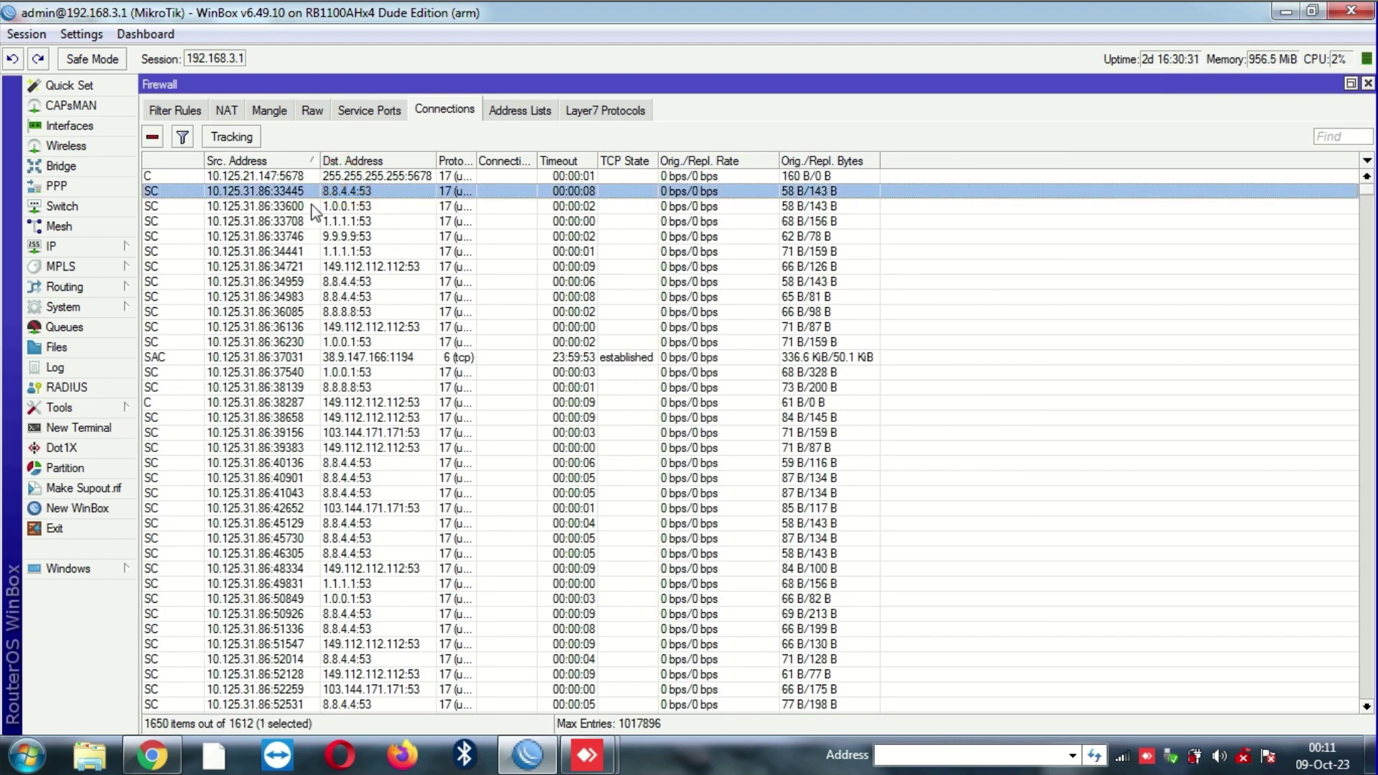
{"action": "left_click", "coordinate": [344, 221]}
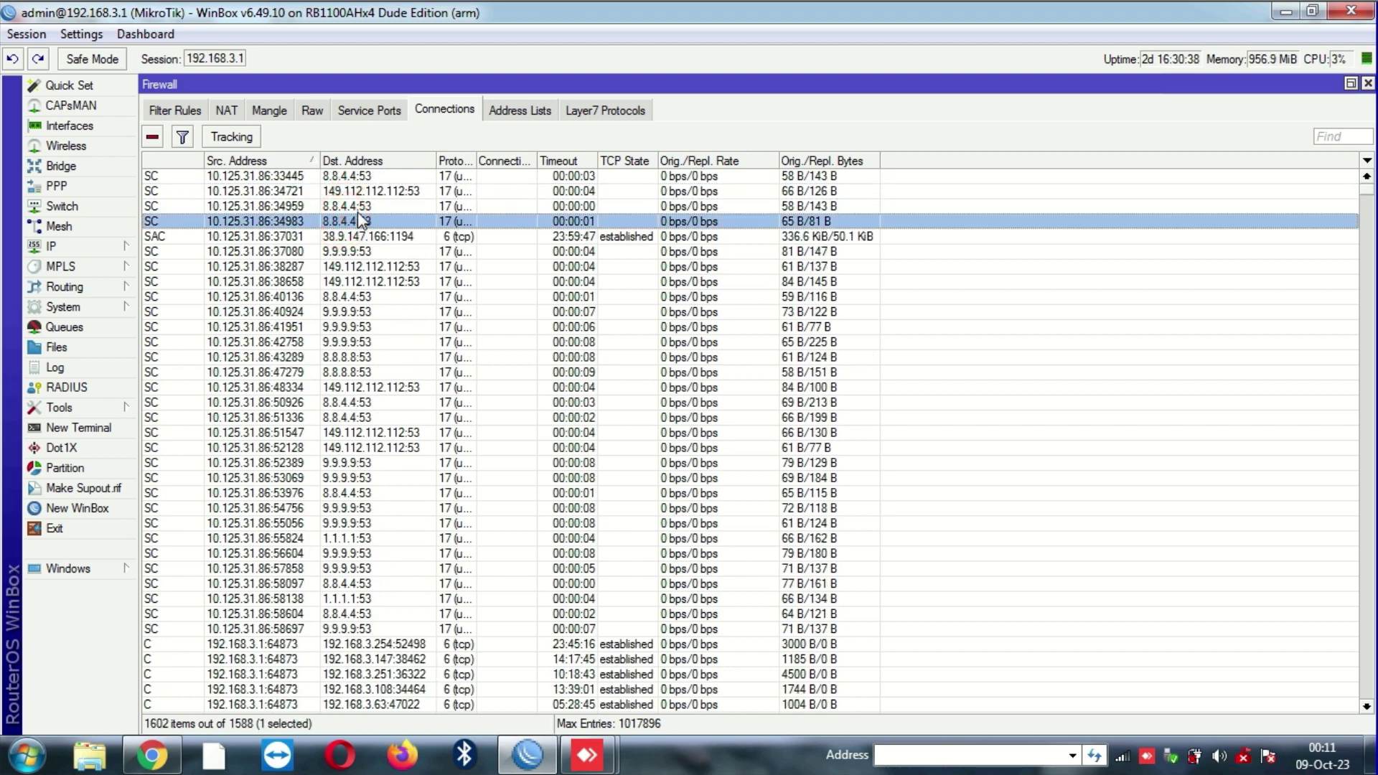
{"action": "left_click", "coordinate": [357, 237]}
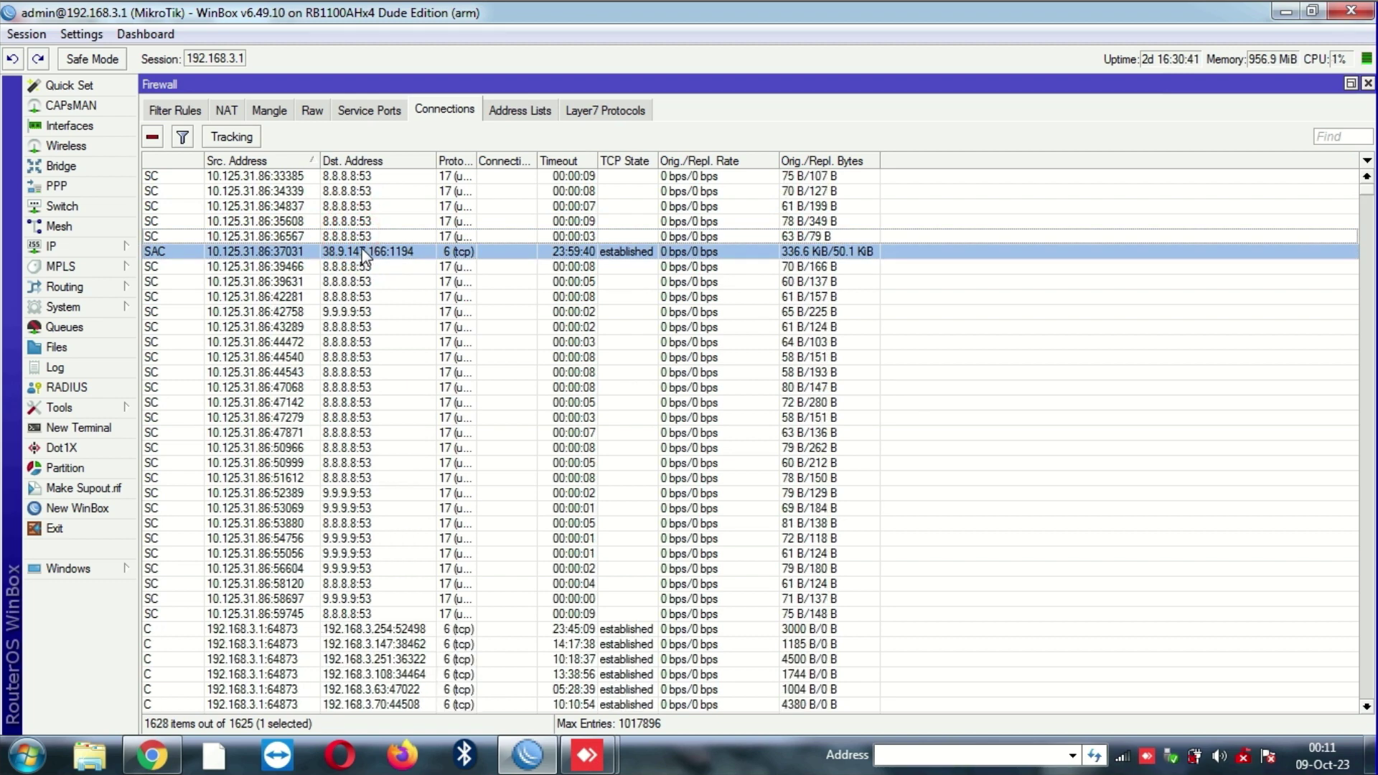
{"action": "left_click", "coordinate": [350, 495]}
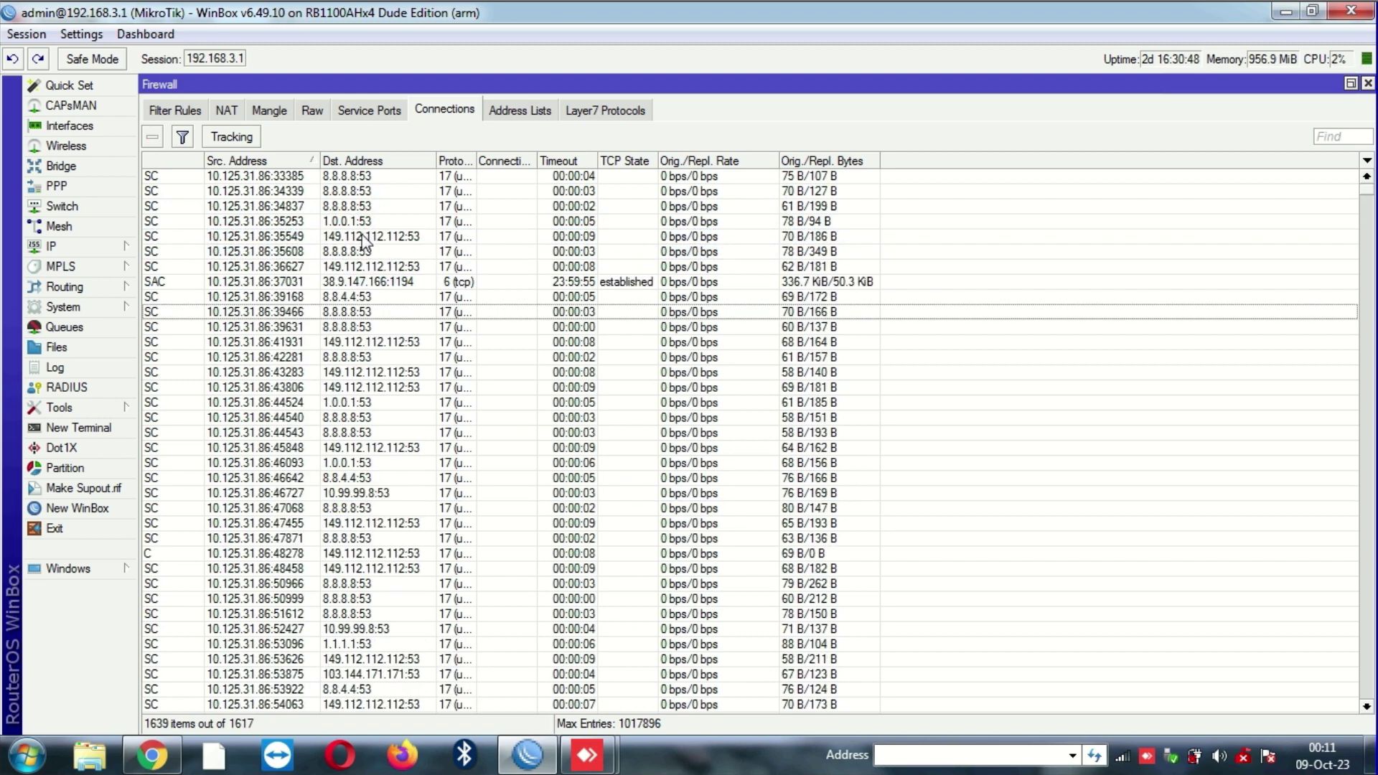
{"action": "left_click", "coordinate": [362, 236]}
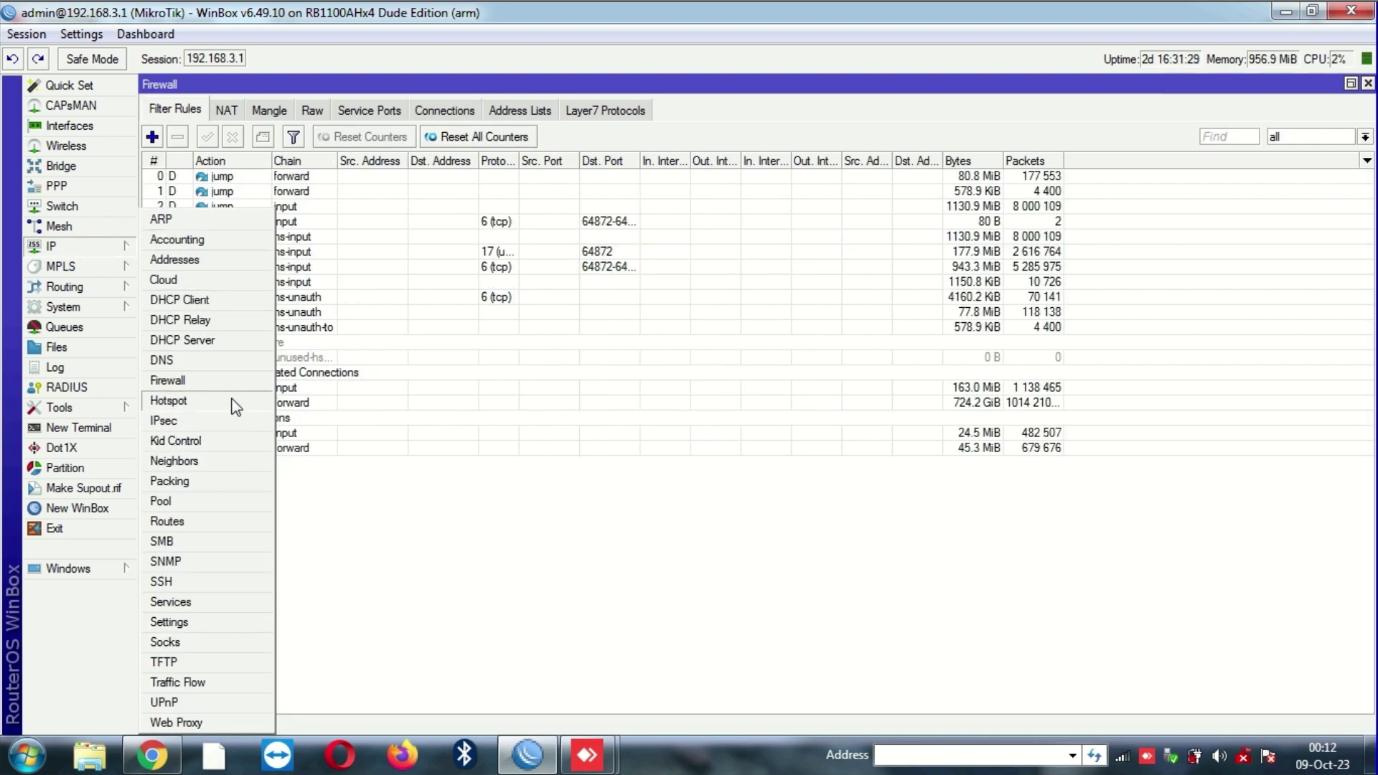
Step: Open the hotspot user profiles and examine the Vc-dusun30d/60k profile's general settings, queue settings and complete on-login script
{"action": "left_click", "coordinate": [229, 401]}
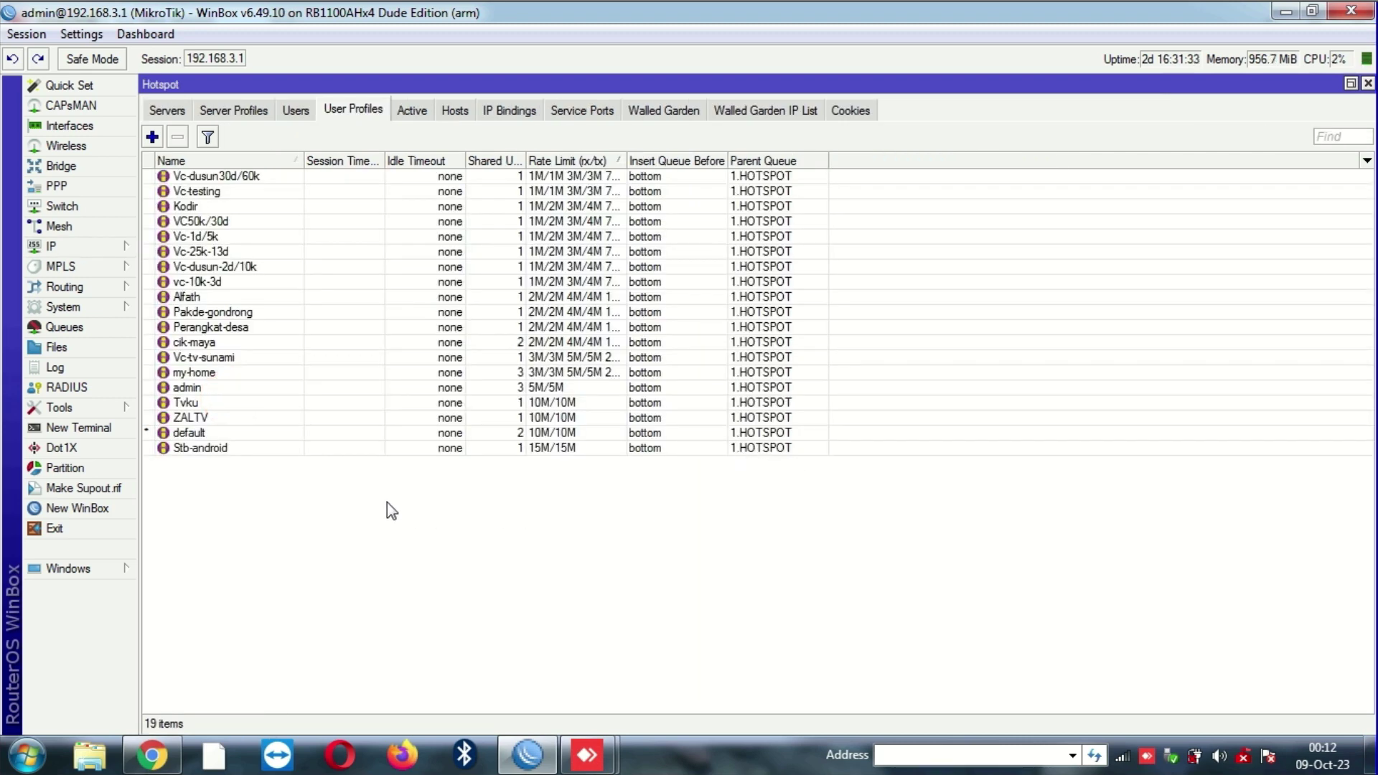
{"action": "left_click", "coordinate": [669, 181]}
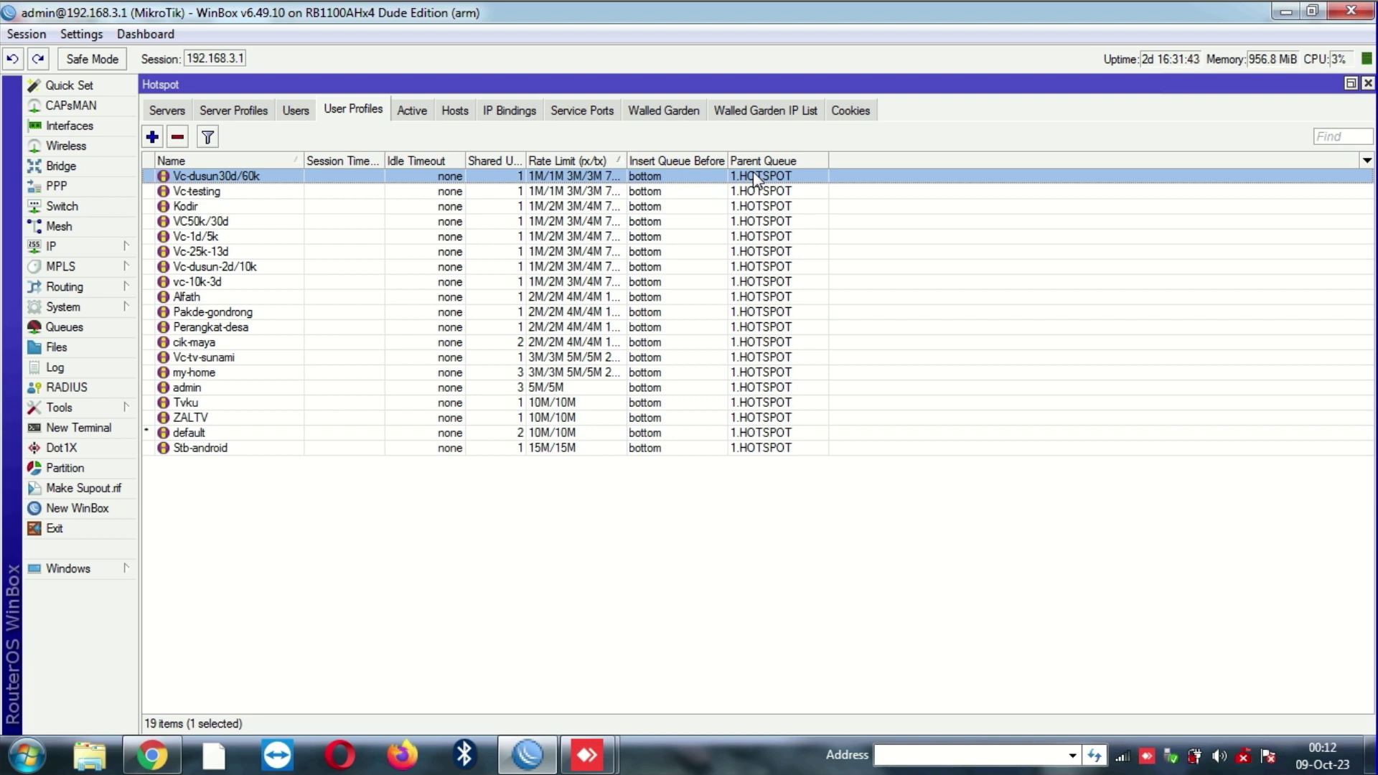
{"action": "double_click", "coordinate": [631, 176]}
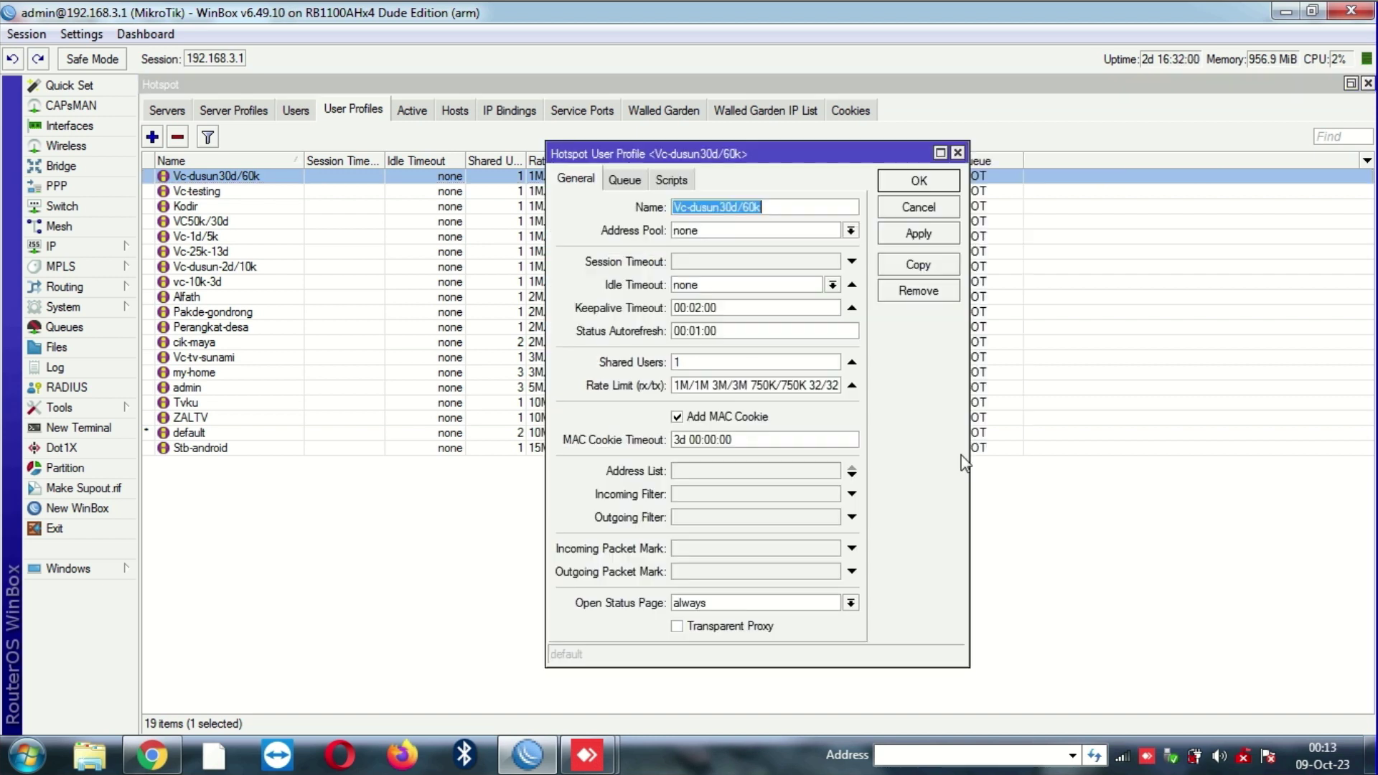
{"action": "left_click", "coordinate": [636, 181]}
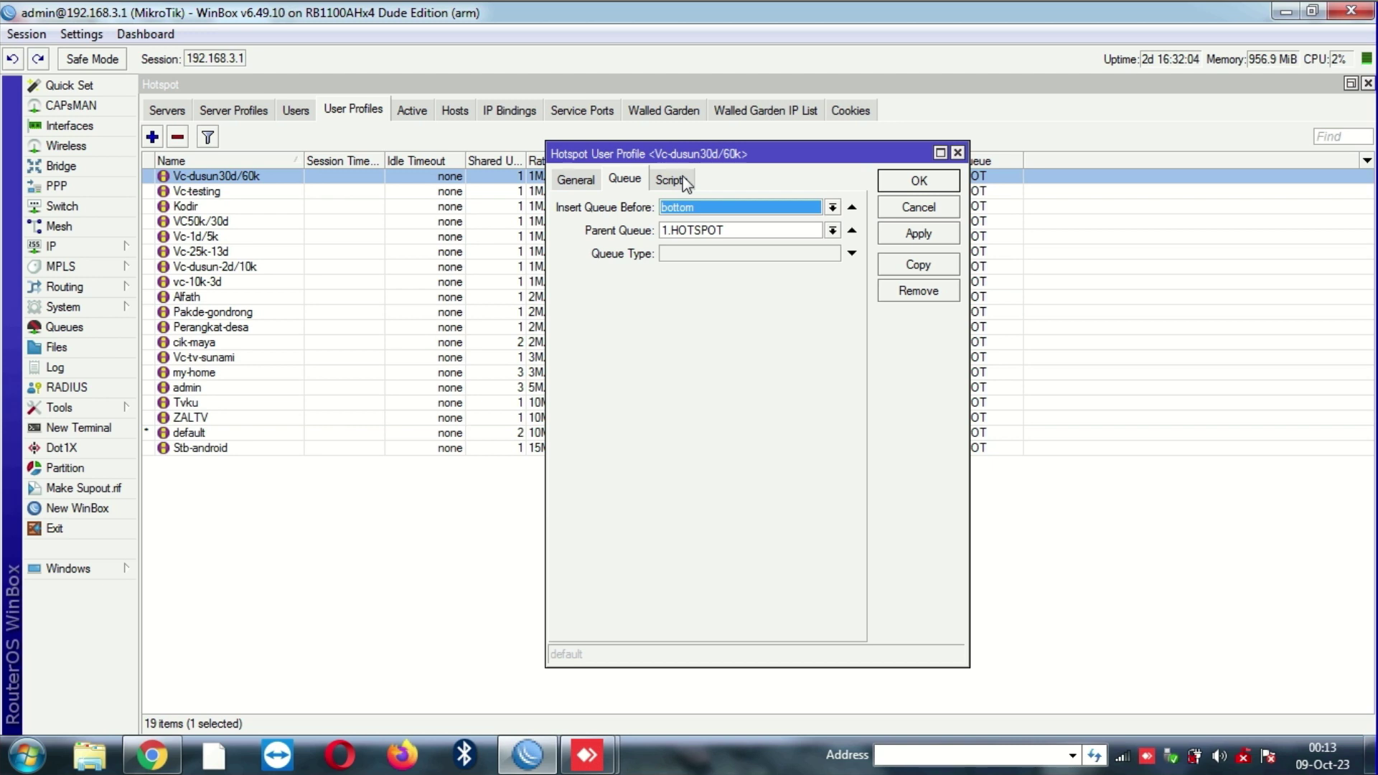
{"action": "left_click", "coordinate": [671, 179]}
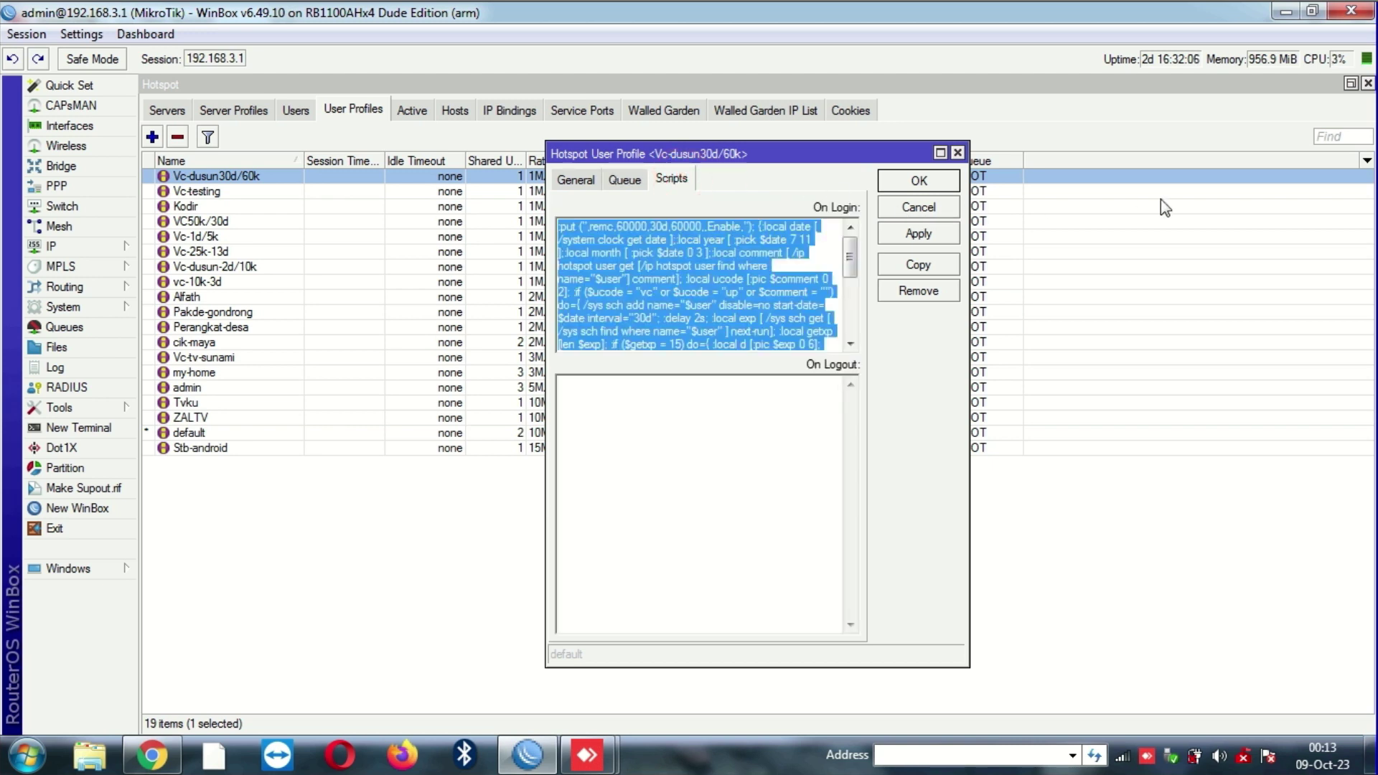
{"action": "scroll", "coordinate": [834, 307], "scroll_direction": "down", "scroll_amount": 5}
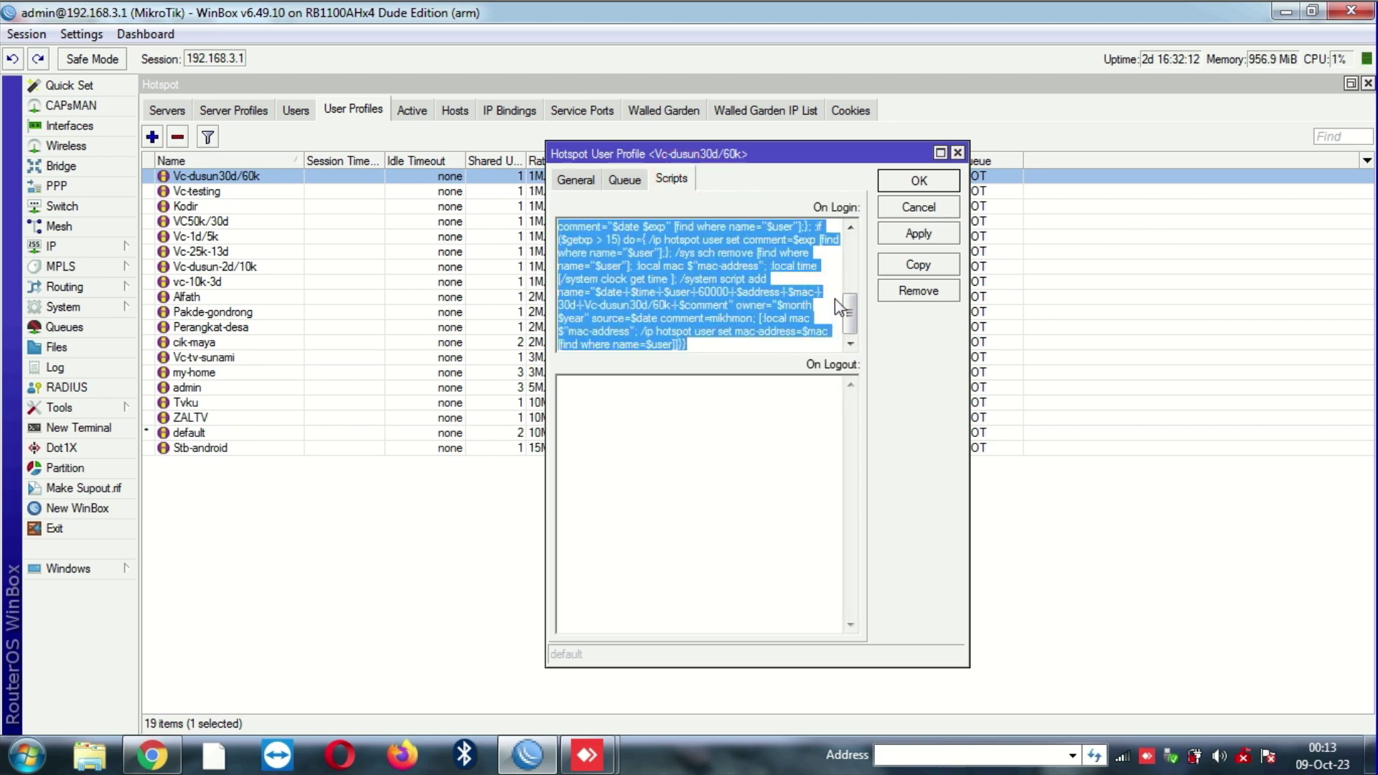
Step: Close the Vc-dusun30d/60k profile without changes and sort the active hotspot users by Tx rate in descending order
{"action": "scroll", "coordinate": [834, 298], "scroll_direction": "up", "scroll_amount": 5}
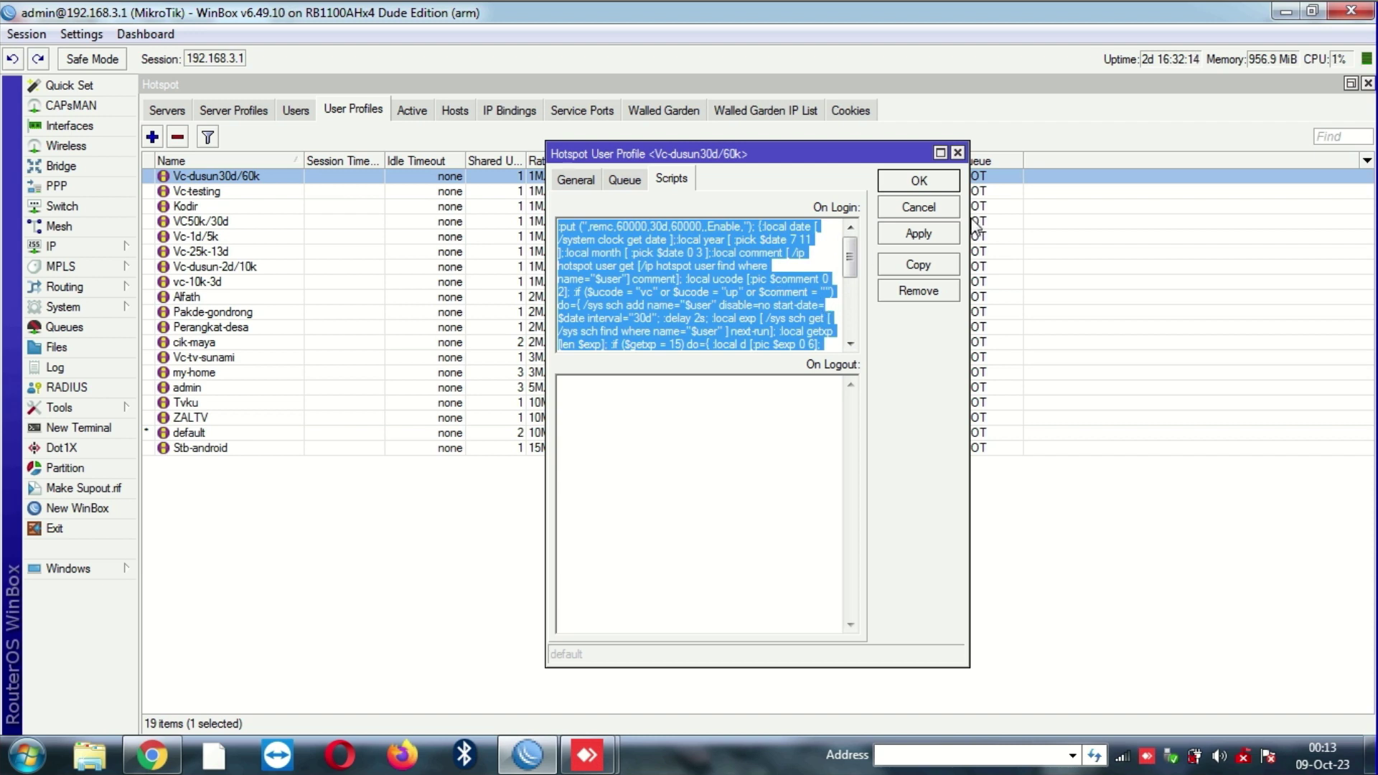
{"action": "left_click", "coordinate": [919, 207]}
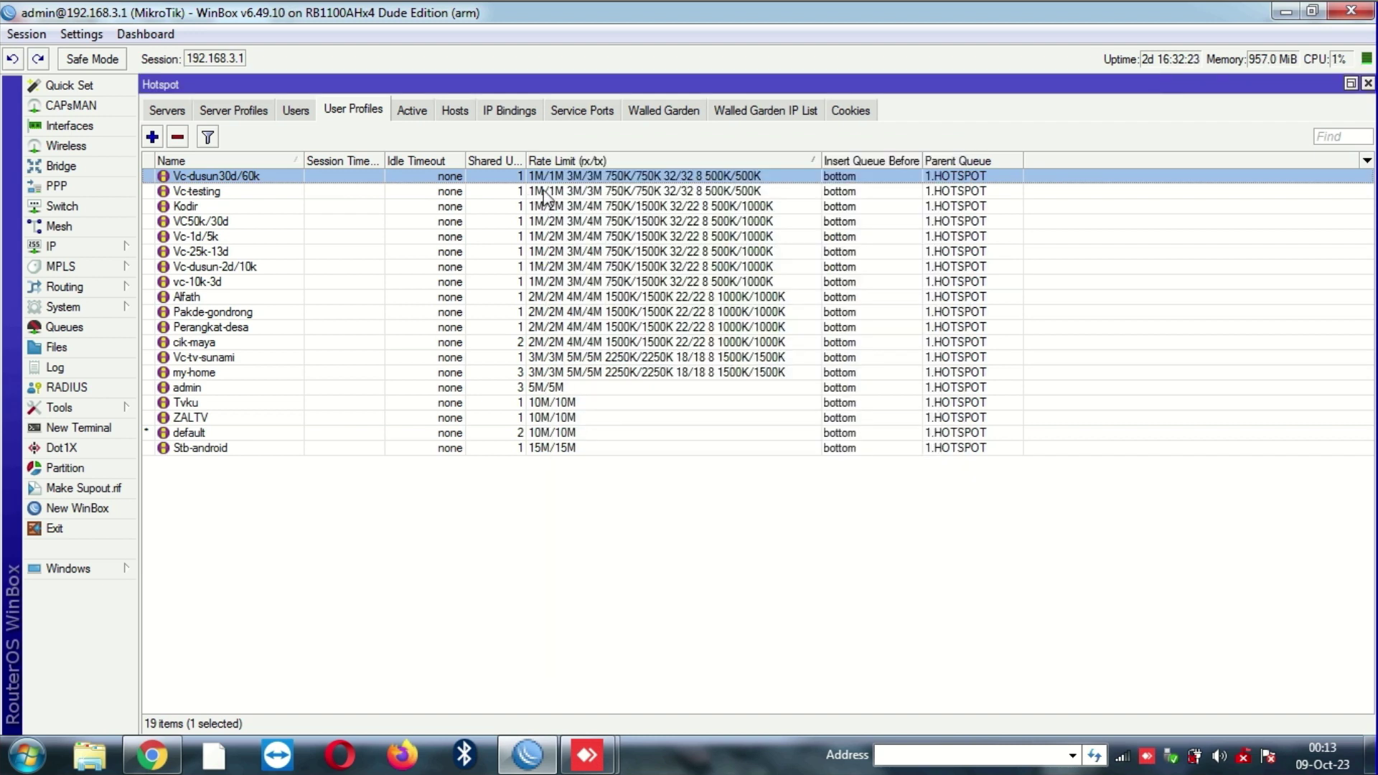
{"action": "left_click", "coordinate": [422, 118]}
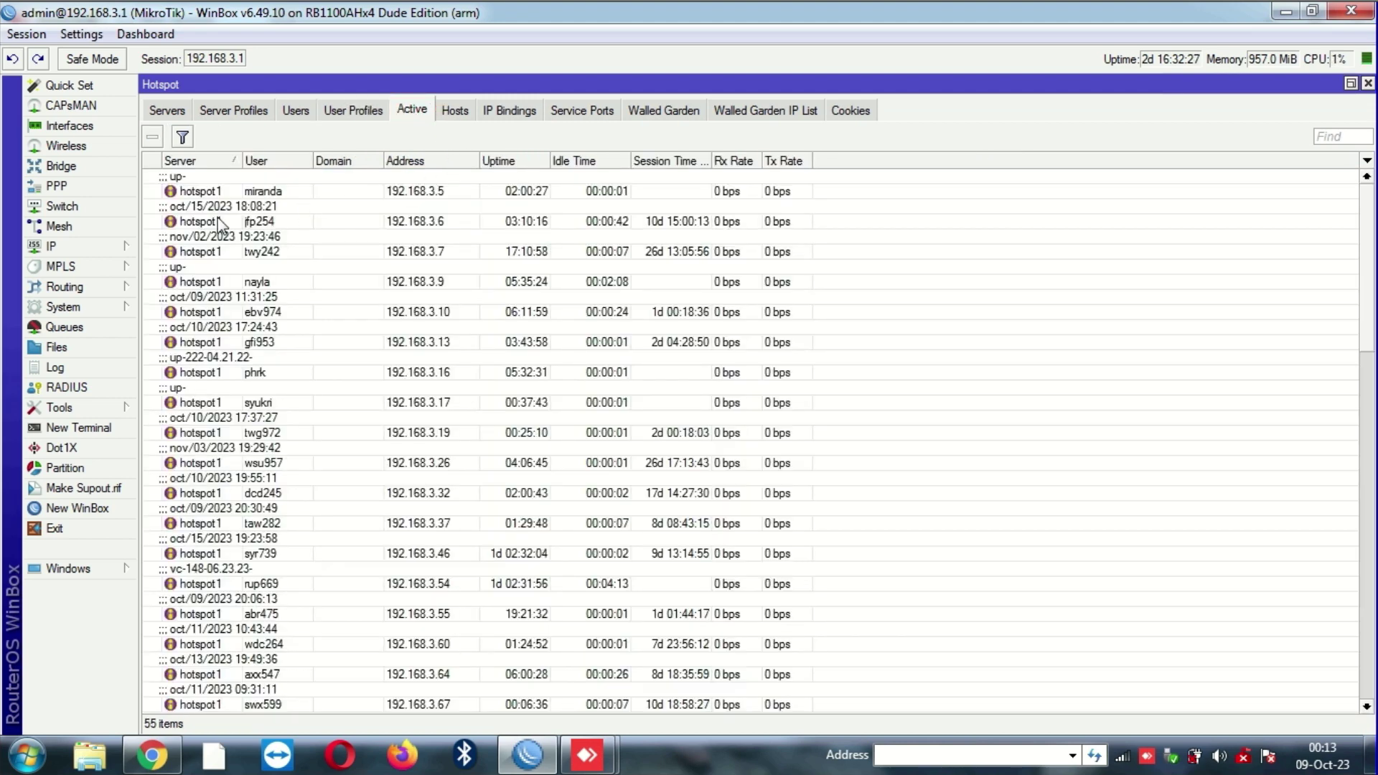
{"action": "left_click", "coordinate": [221, 224]}
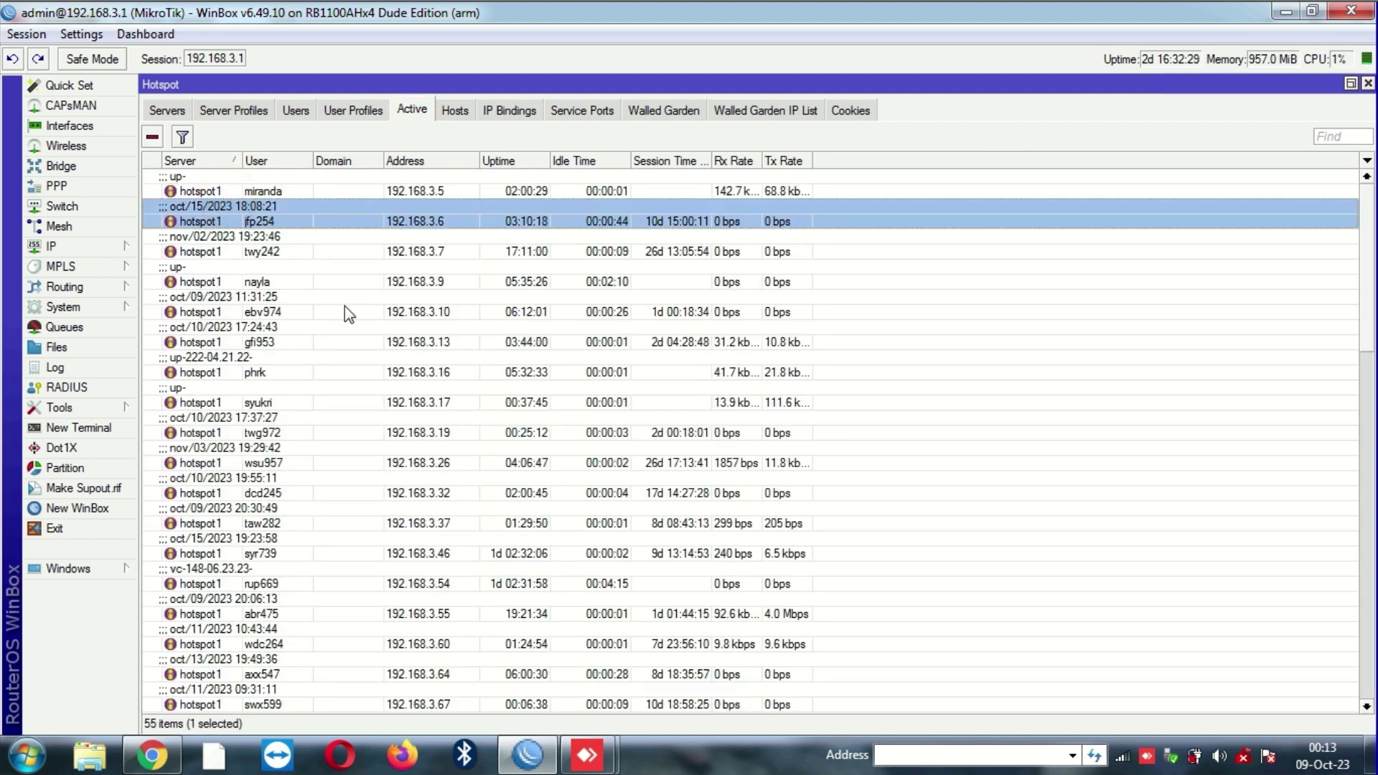
{"action": "left_click", "coordinate": [788, 161]}
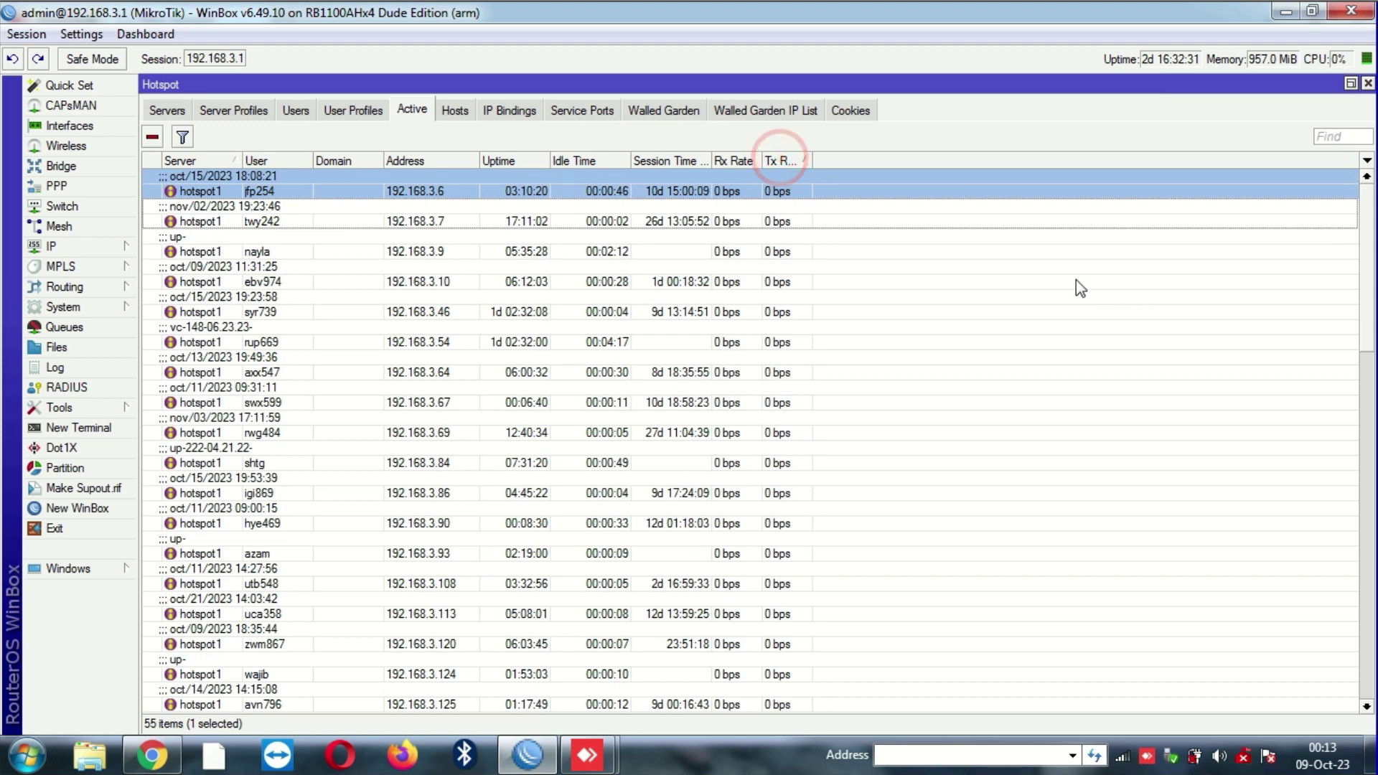
{"action": "left_click", "coordinate": [790, 162]}
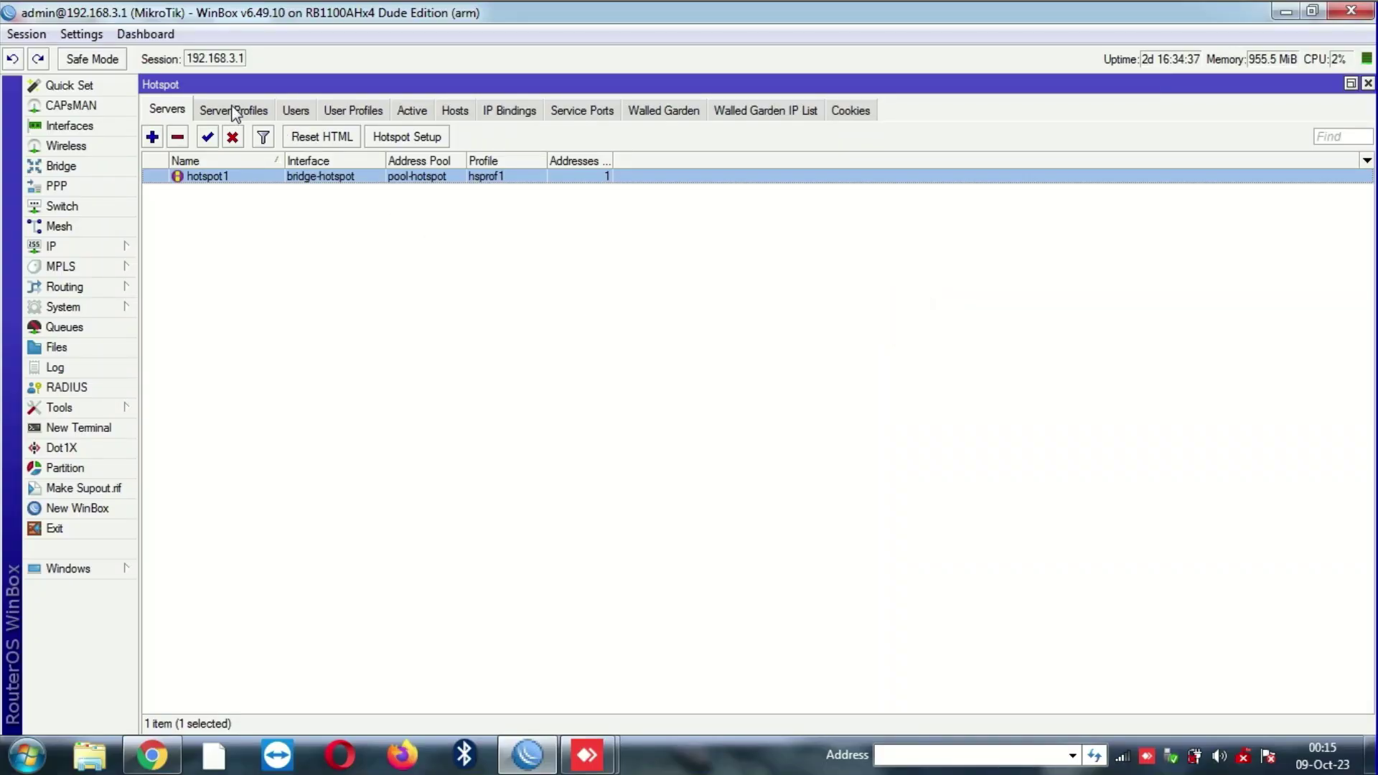
Step: Examine the login and general settings of the hsprof1 server profile, close it unchanged, and look over the hotspot users and user profiles
{"action": "left_click", "coordinate": [234, 109]}
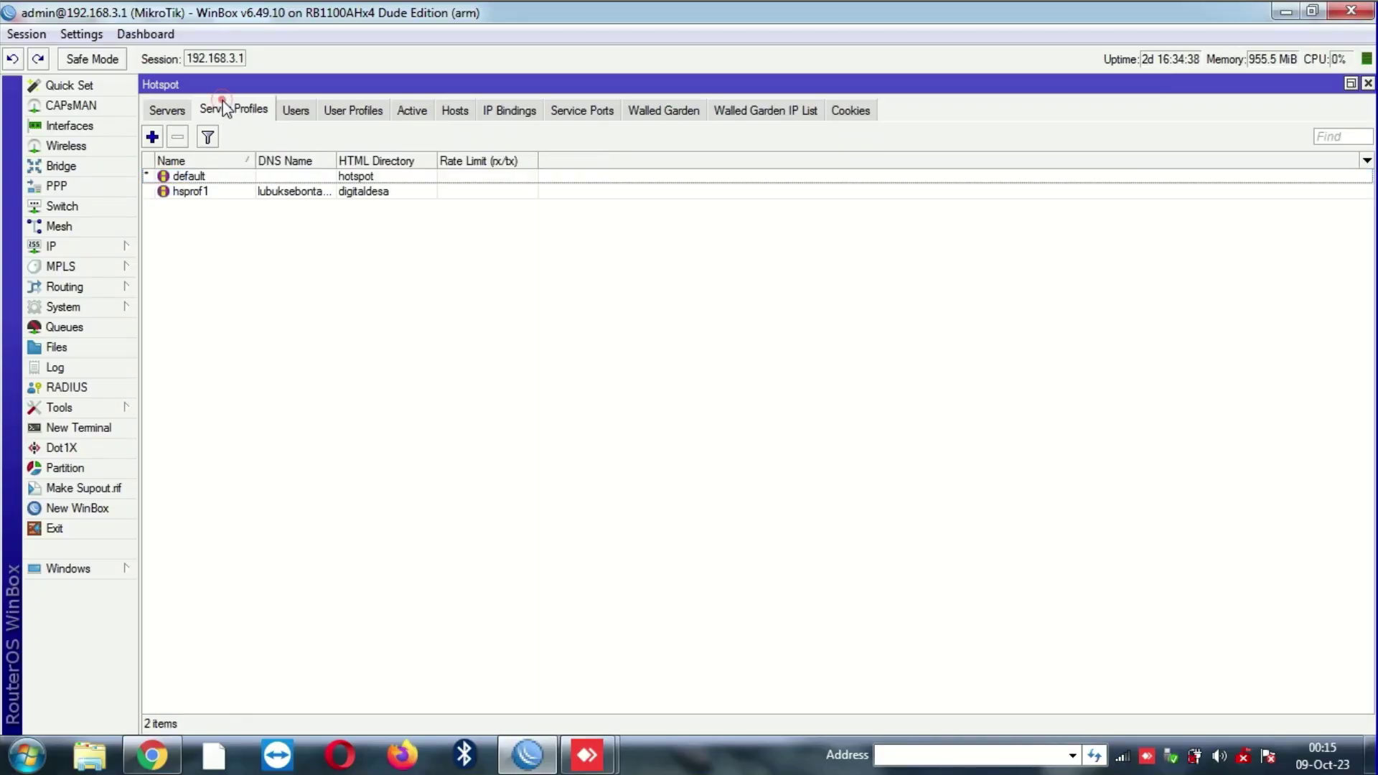
{"action": "double_click", "coordinate": [287, 191]}
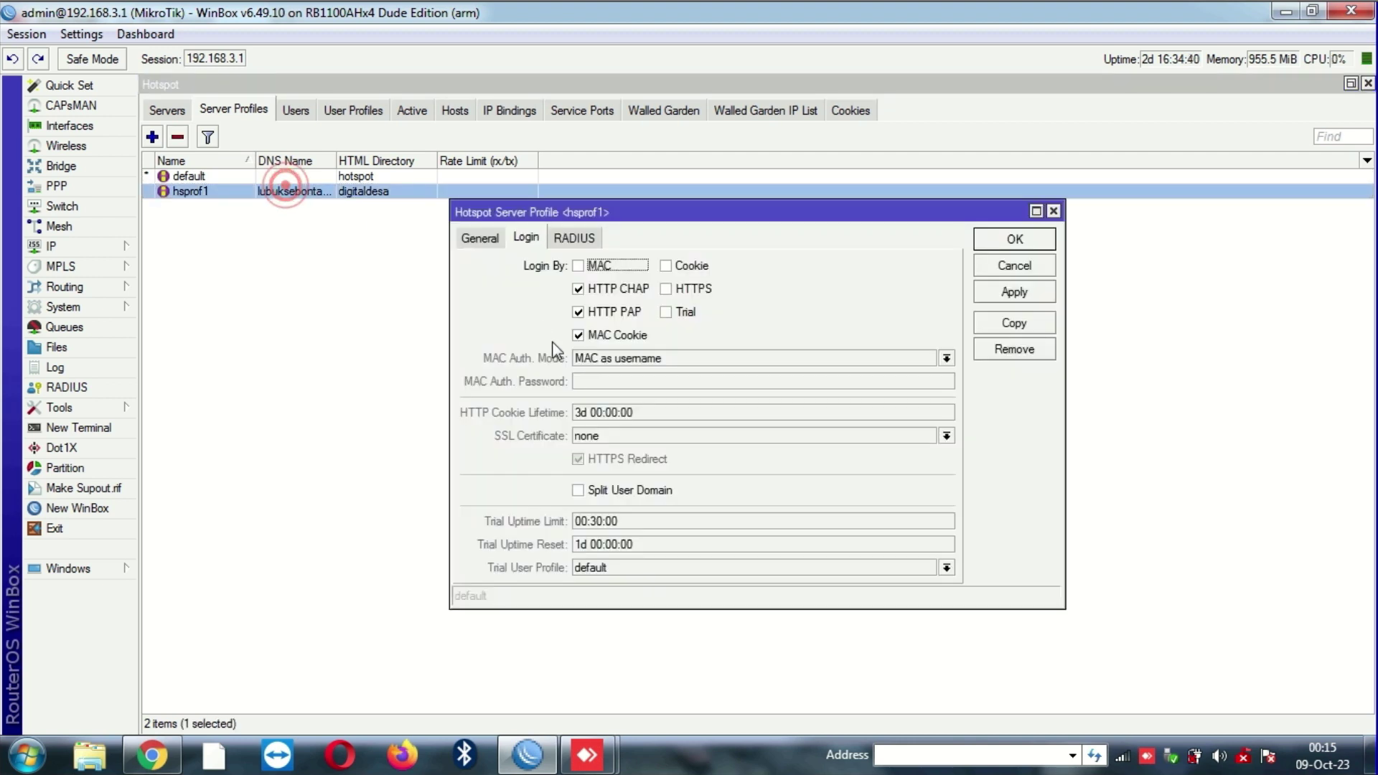
{"action": "left_click", "coordinate": [490, 241]}
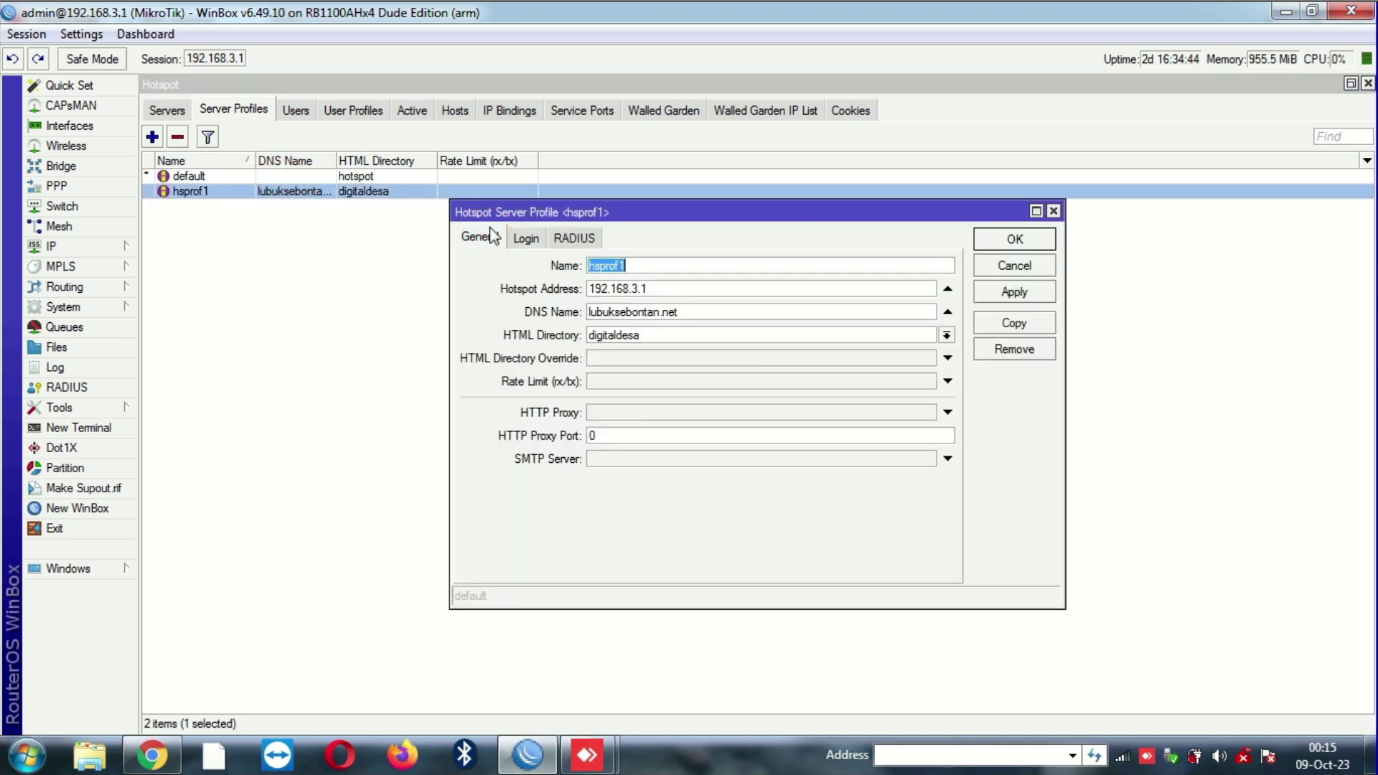
{"action": "left_click", "coordinate": [1015, 265]}
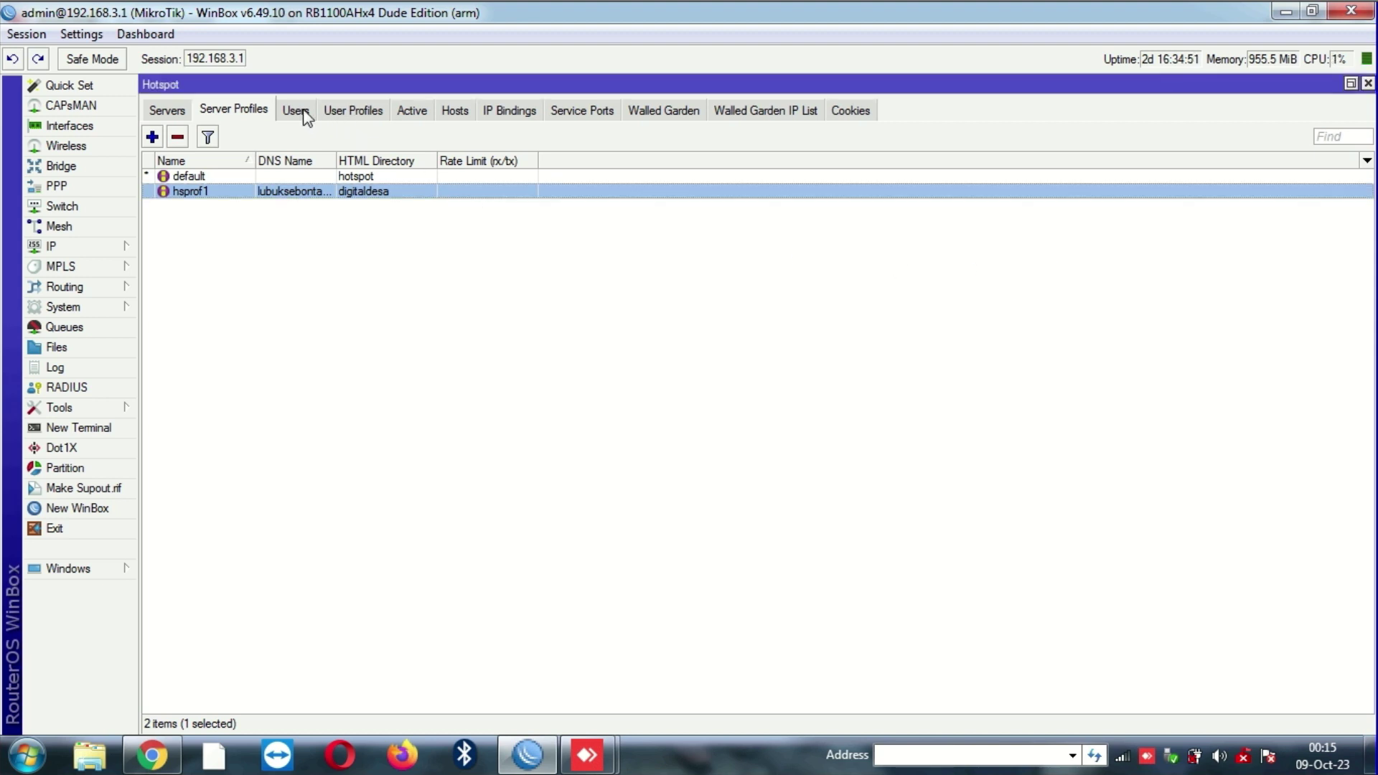
{"action": "left_click", "coordinate": [304, 113]}
{"action": "left_click", "coordinate": [341, 111]}
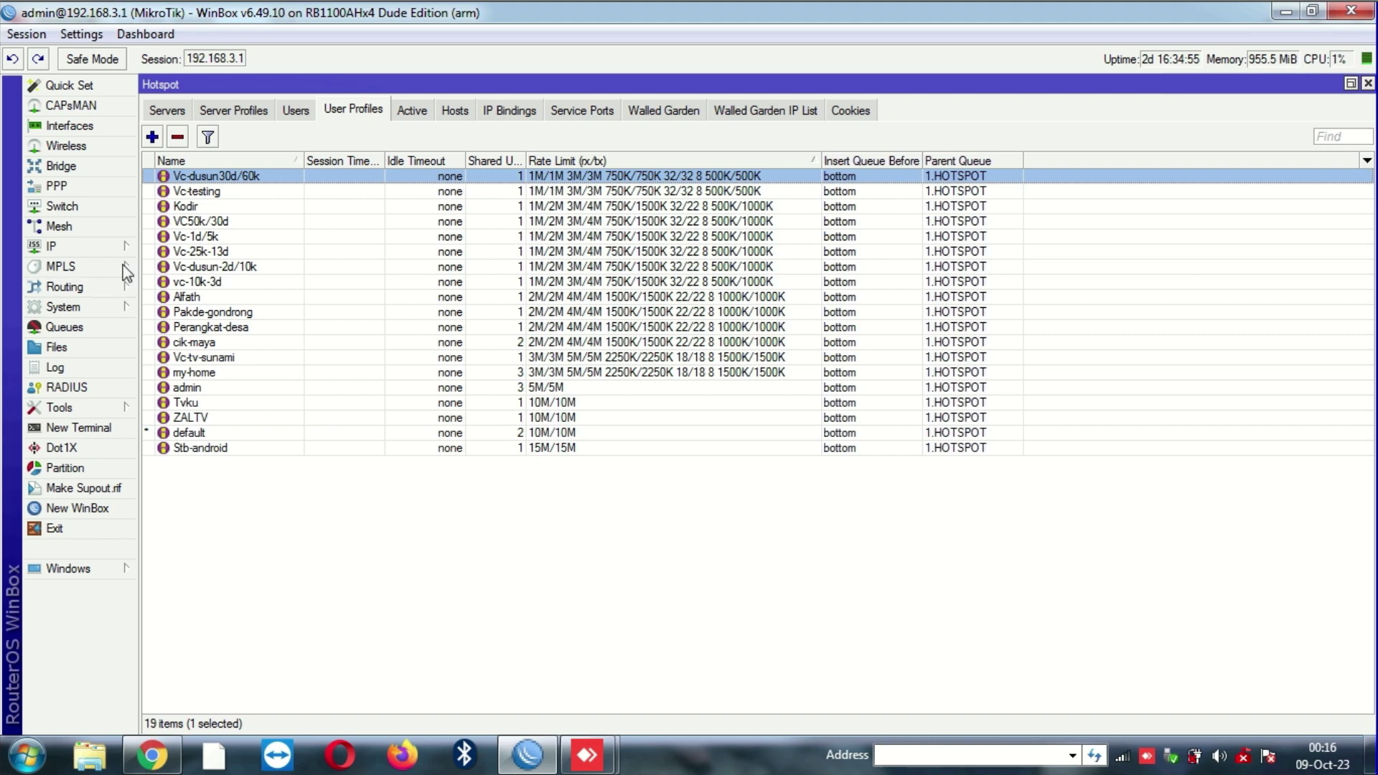
Step: Open the simple queue list and select the Download and Upload columns for display
{"action": "left_click", "coordinate": [111, 247]}
{"action": "left_click", "coordinate": [119, 331]}
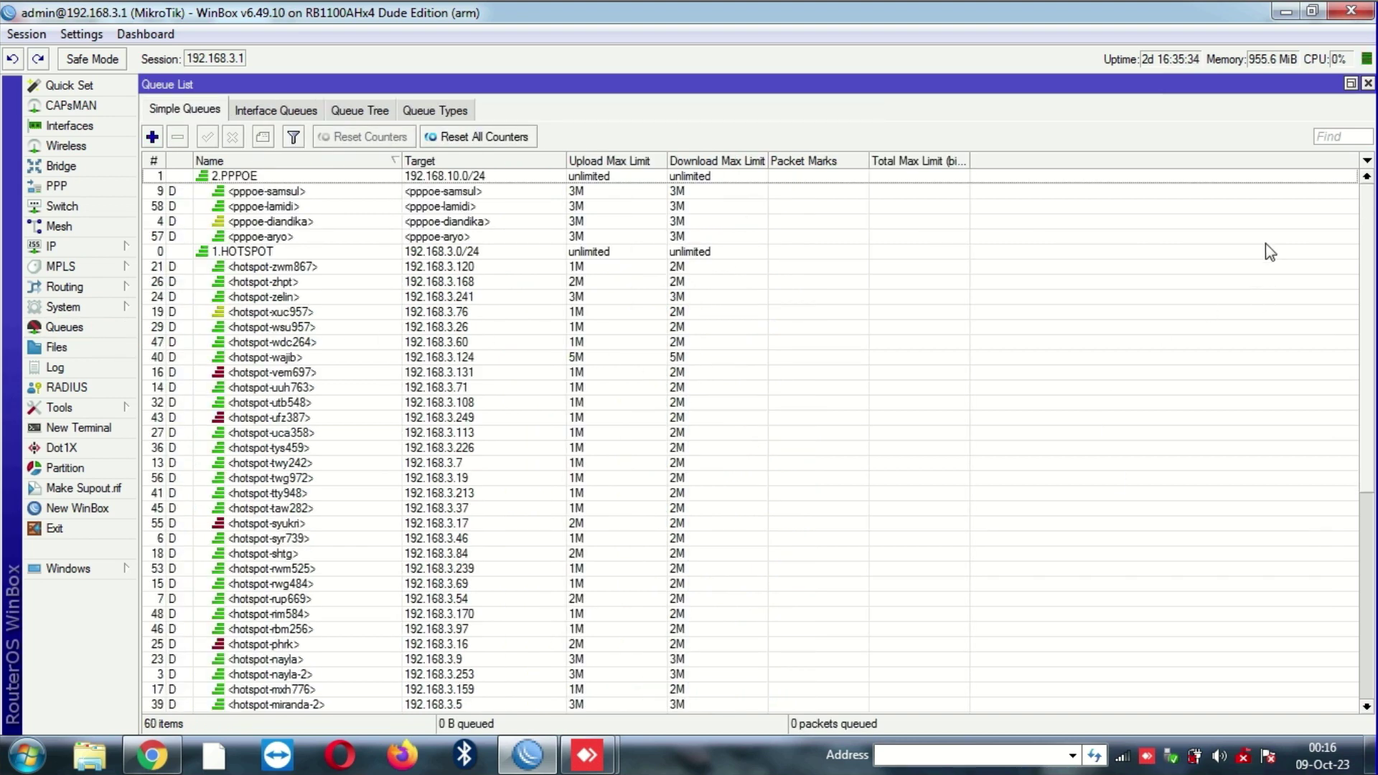
{"action": "left_click", "coordinate": [1367, 161]}
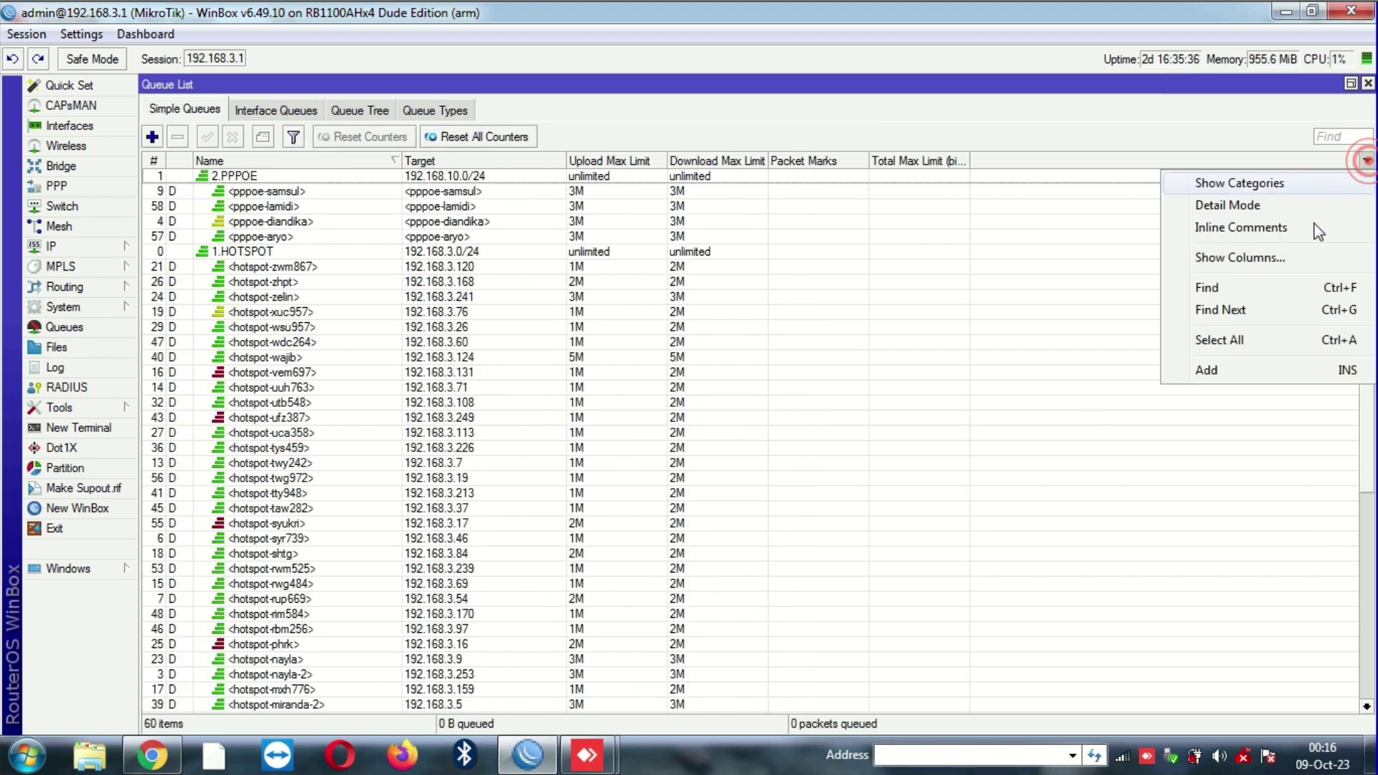
{"action": "left_click", "coordinate": [1270, 258]}
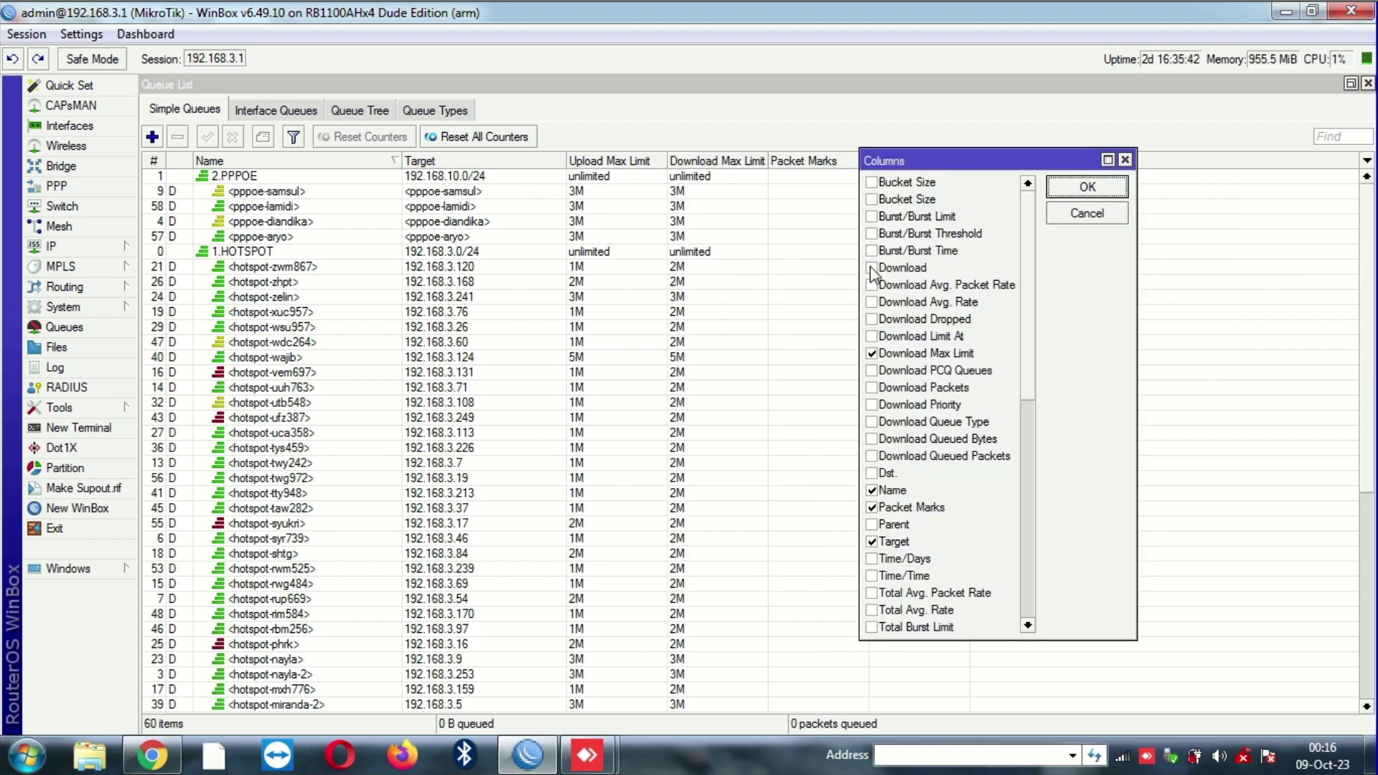
{"action": "left_click", "coordinate": [872, 268]}
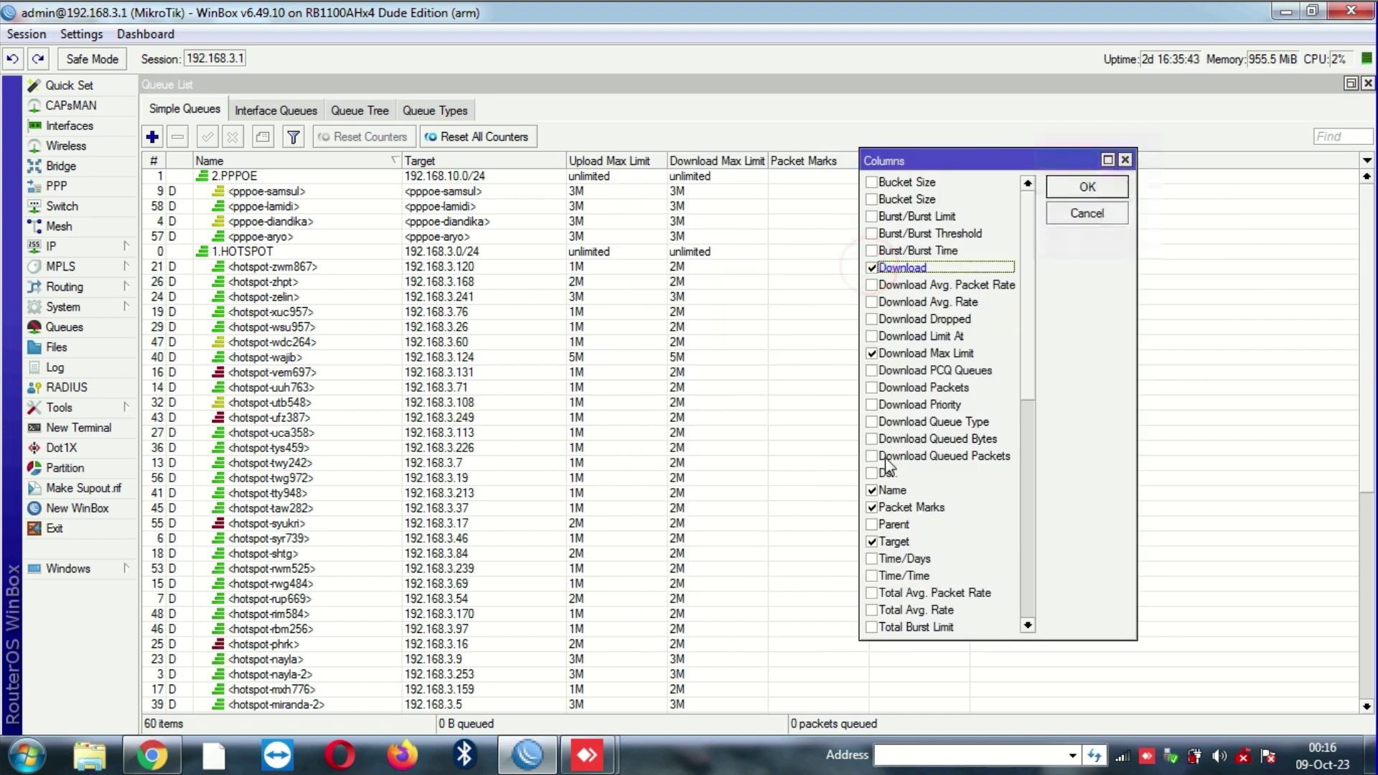
{"action": "scroll", "coordinate": [930, 503], "scroll_direction": "down", "scroll_amount": 3}
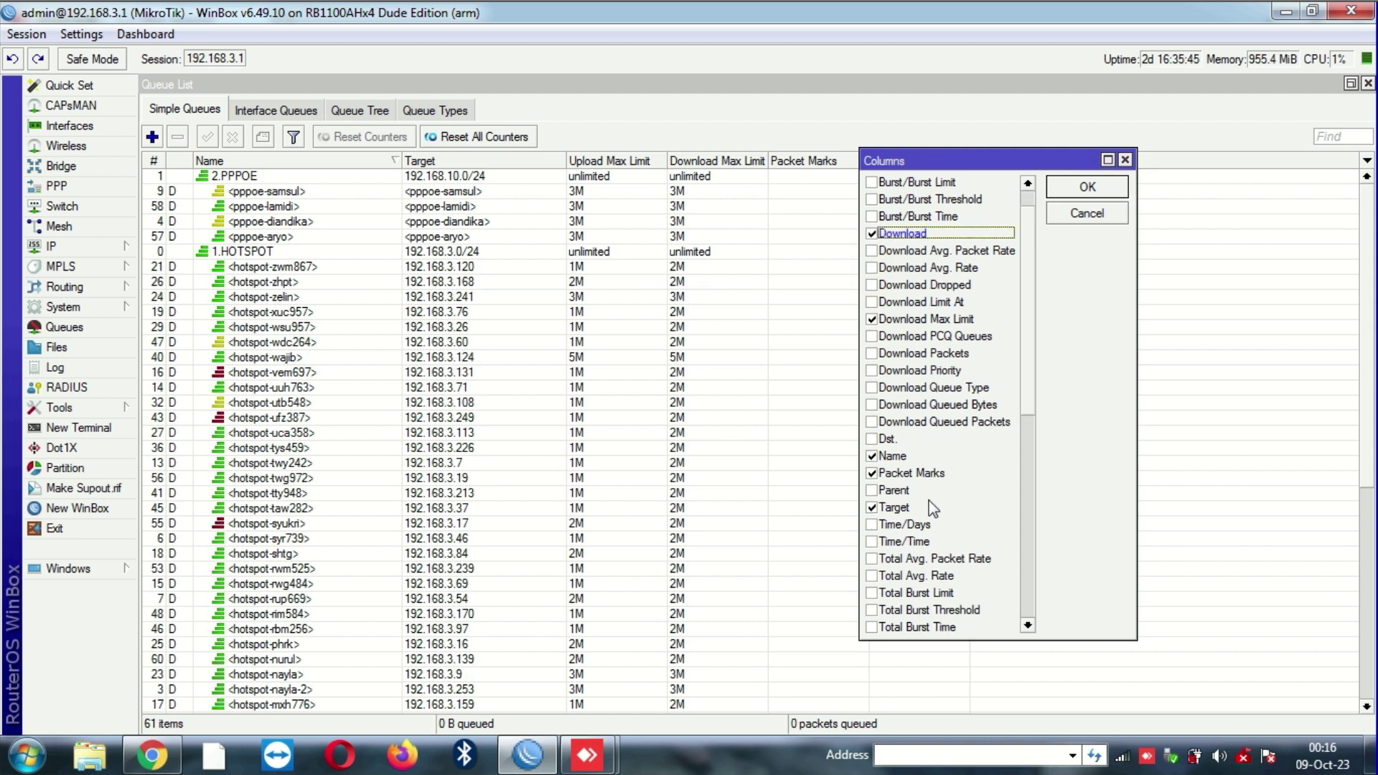
{"action": "scroll", "coordinate": [930, 502], "scroll_direction": "down", "scroll_amount": 5}
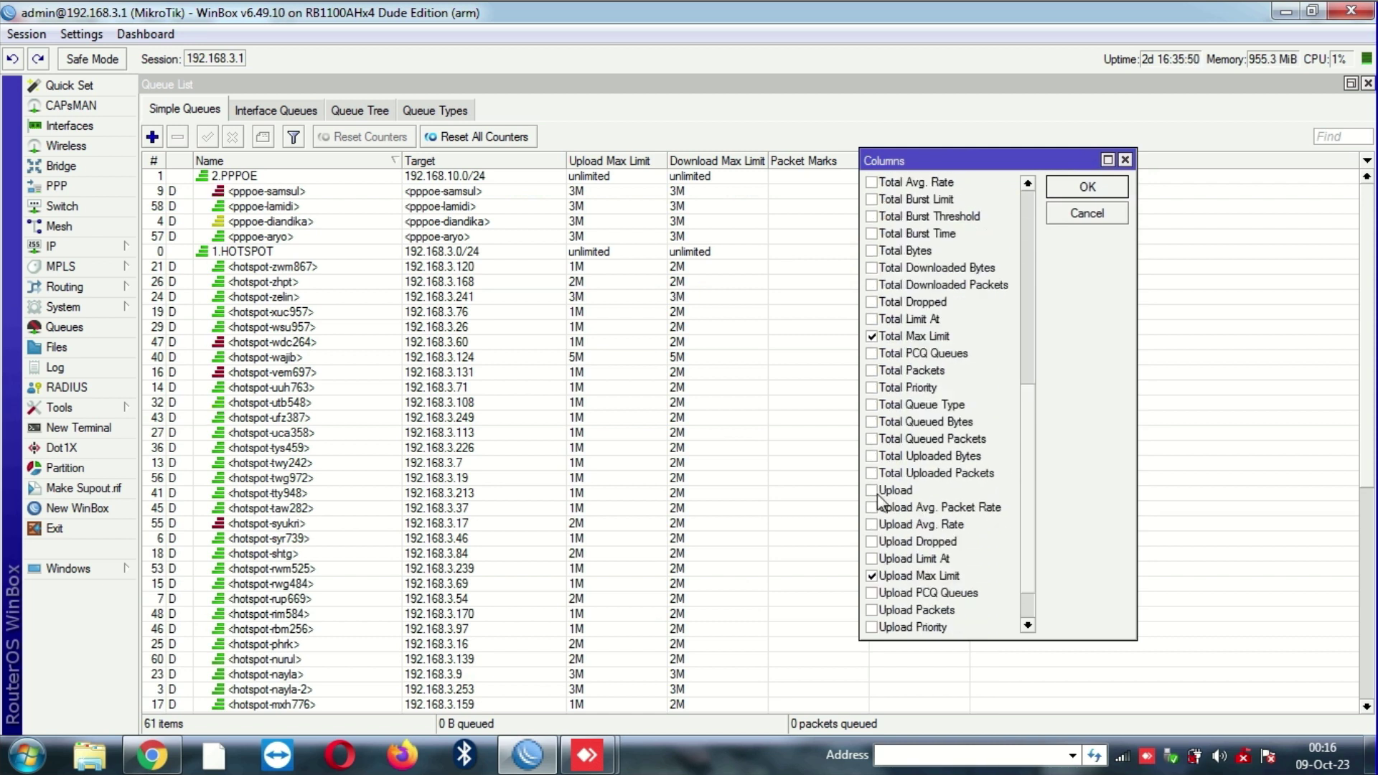
{"action": "left_click", "coordinate": [872, 491]}
{"action": "scroll", "coordinate": [937, 524], "scroll_direction": "down", "scroll_amount": 1}
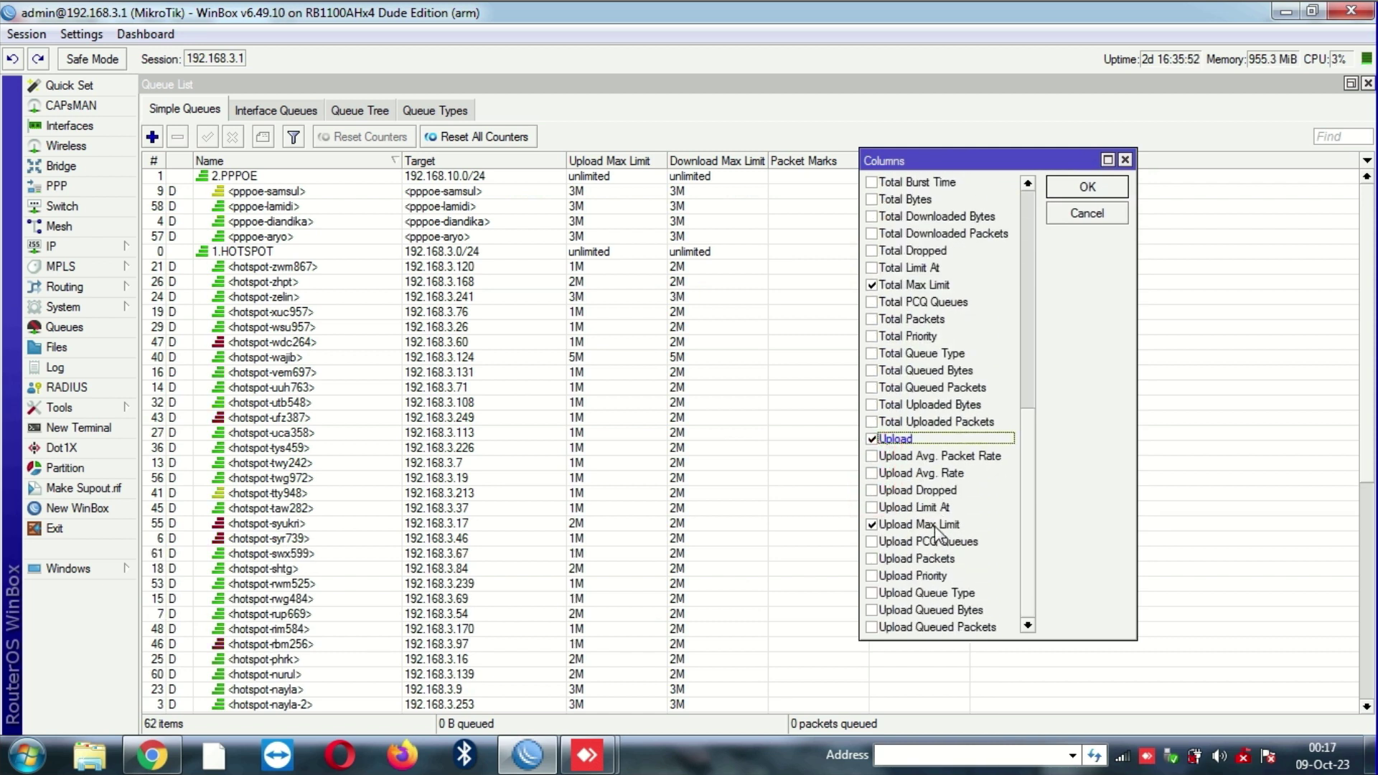
Step: Add the Download Dropped column to the simple queue list and apply the column selection
{"action": "scroll", "coordinate": [935, 528], "scroll_direction": "up", "scroll_amount": 2}
{"action": "scroll", "coordinate": [935, 524], "scroll_direction": "up", "scroll_amount": 7}
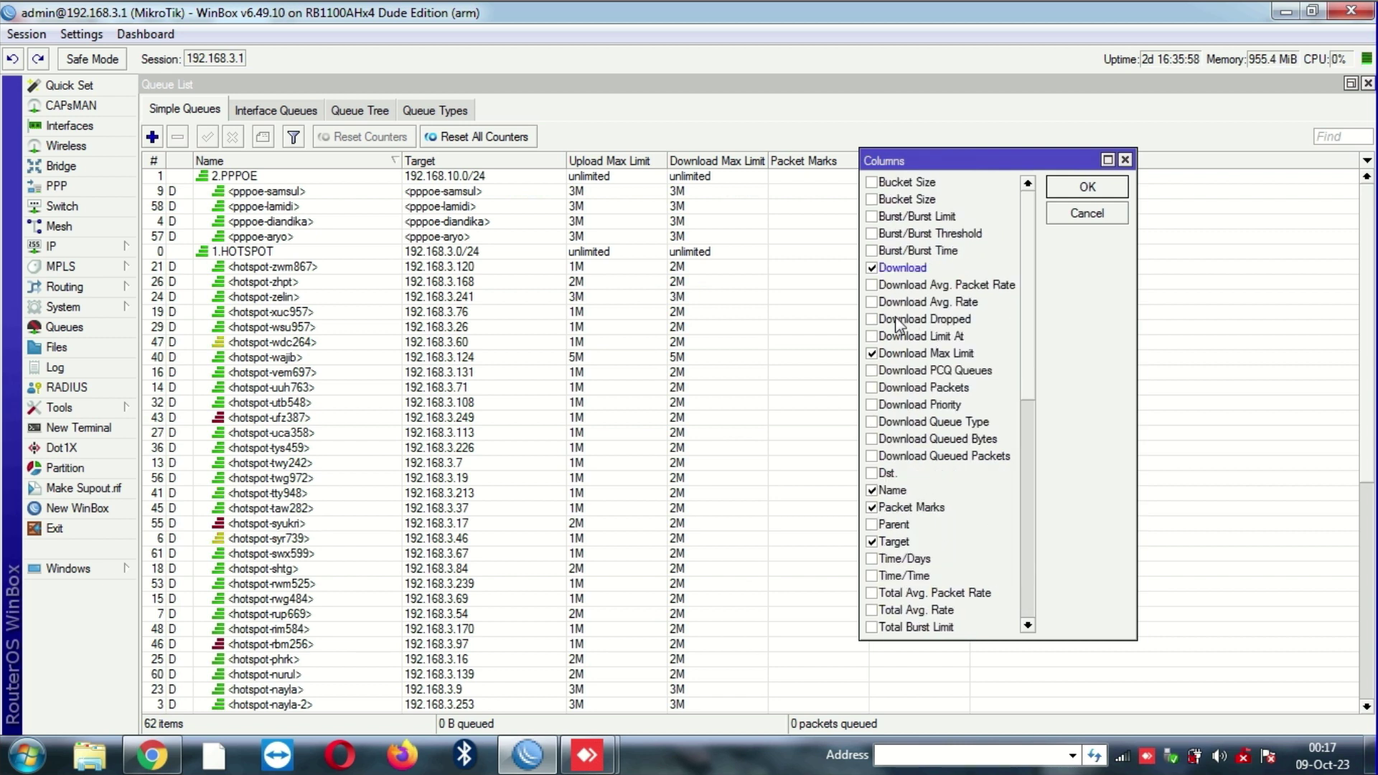
{"action": "left_click", "coordinate": [873, 319]}
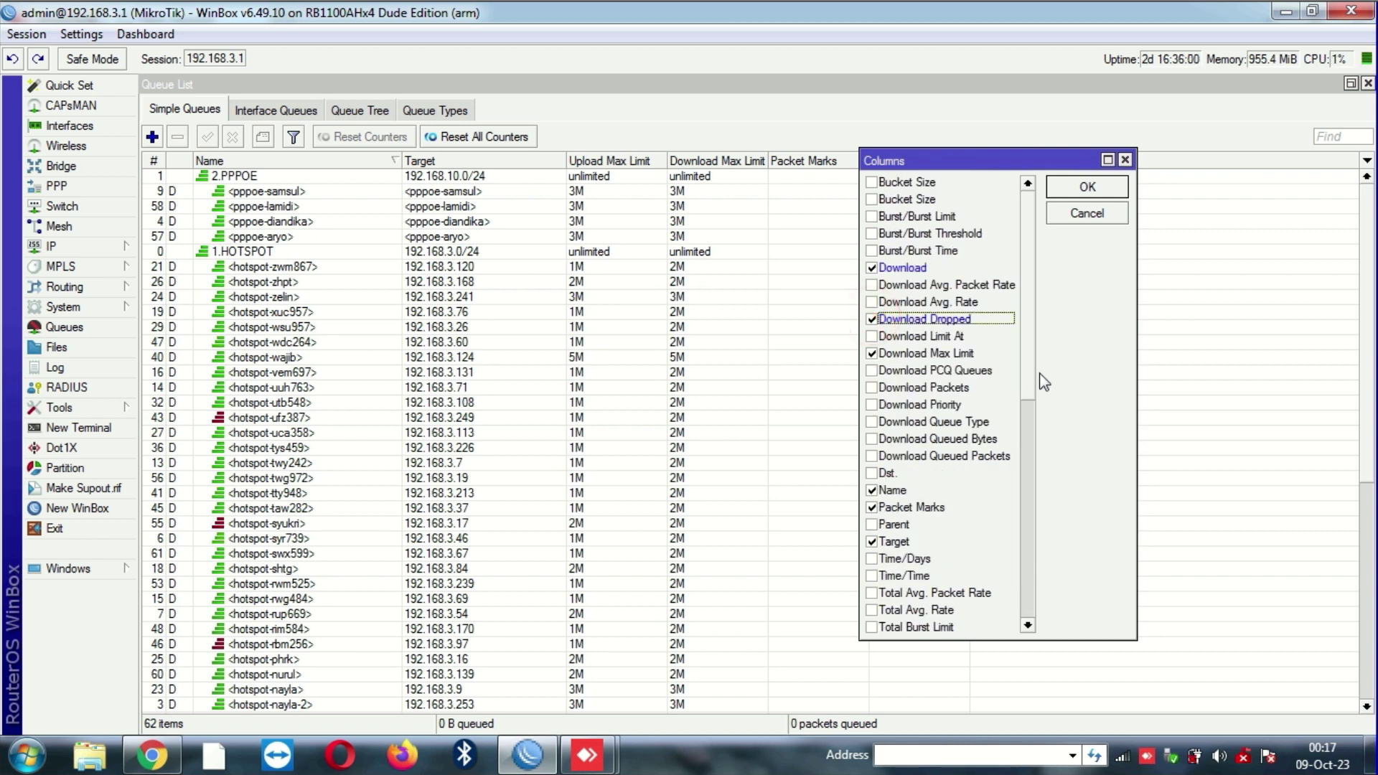
{"action": "left_click_drag", "start_coordinate": [1027, 386], "coordinate": [1029, 486]}
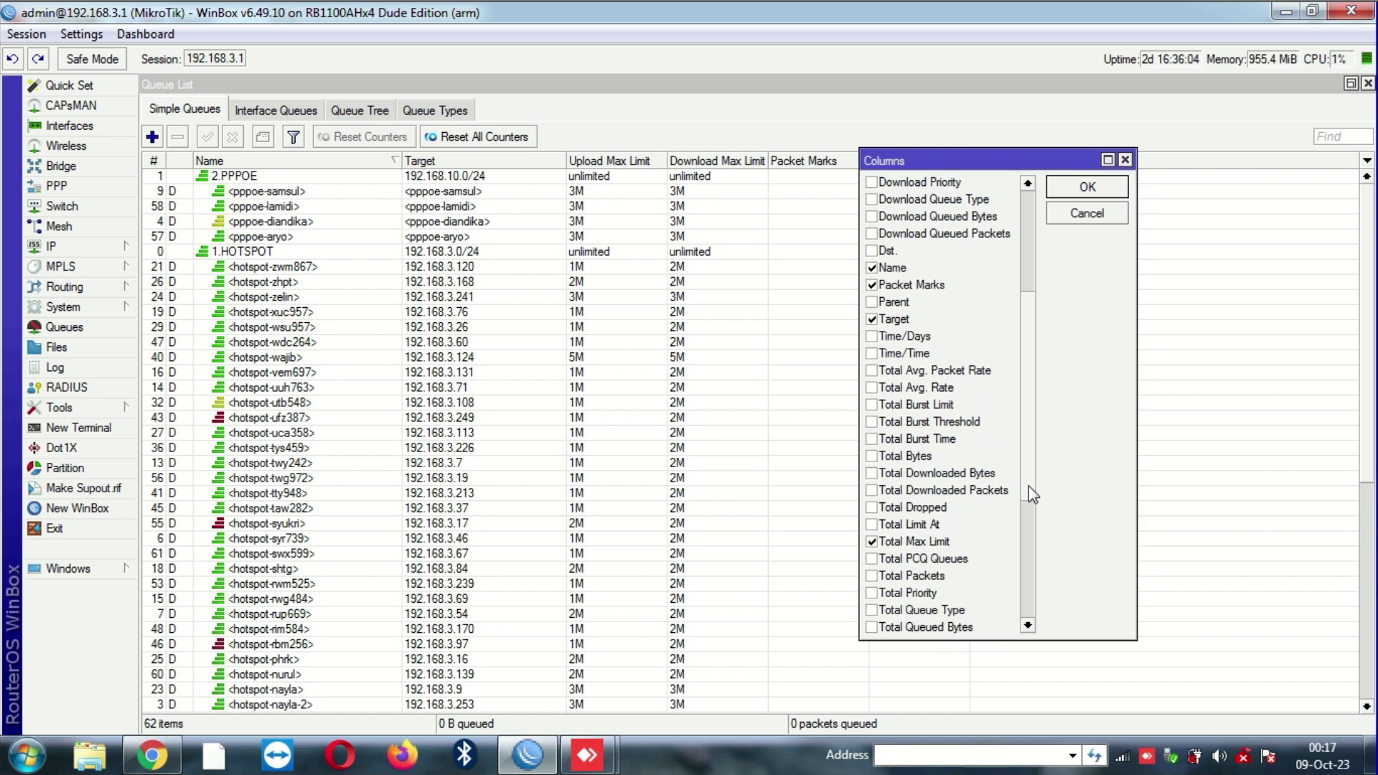
{"action": "left_click", "coordinate": [1087, 187]}
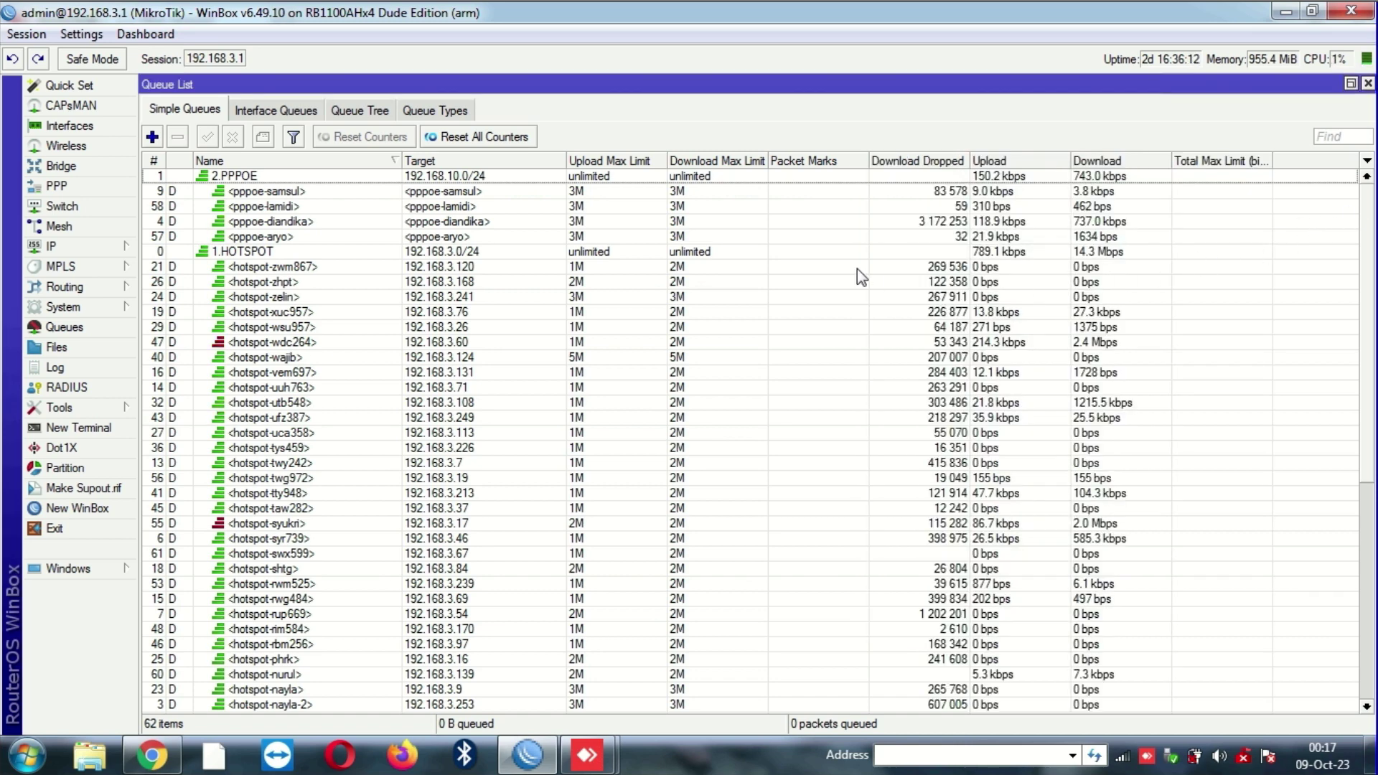
Step: Narrow the Packet Marks column and adjust the width of the Download Dropped column in the simple queue list
{"action": "left_click_drag", "start_coordinate": [869, 161], "coordinate": [818, 161]}
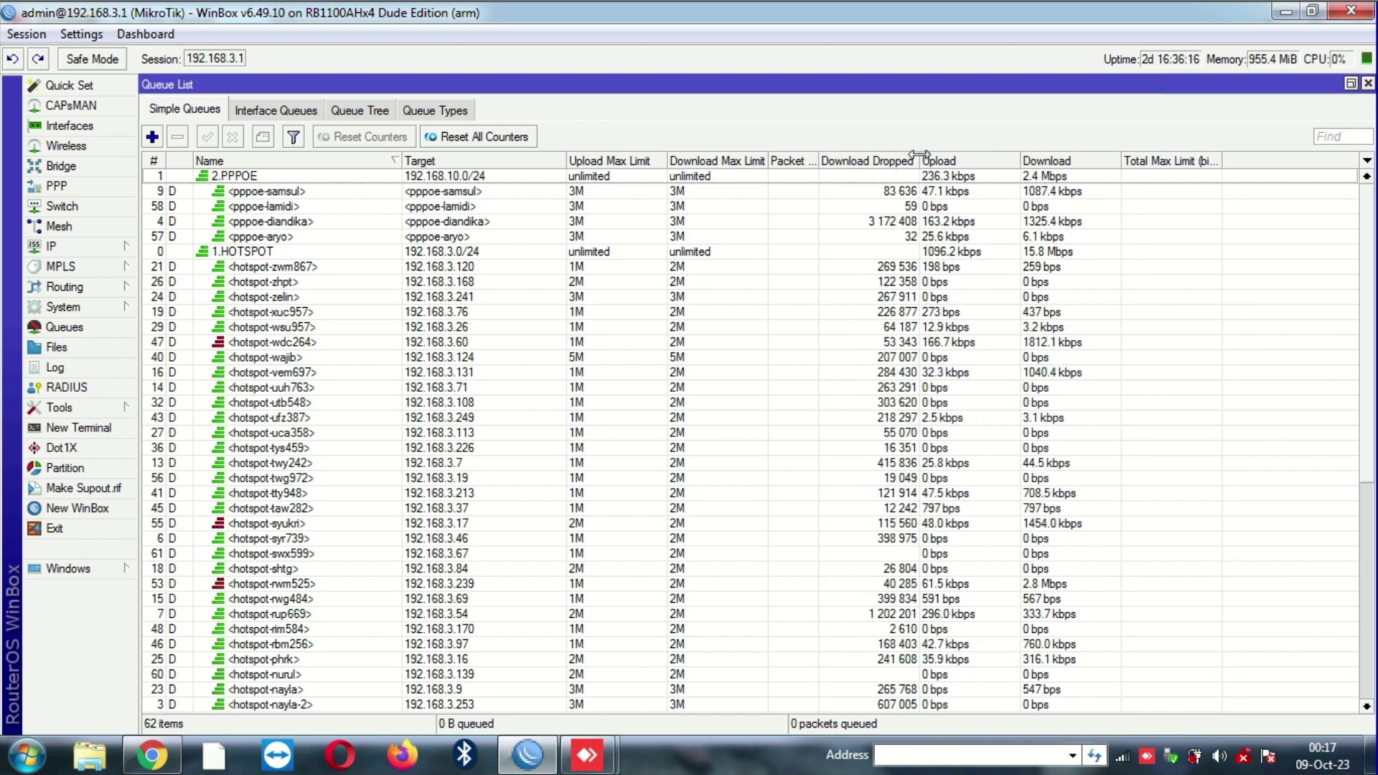
{"action": "left_click_drag", "start_coordinate": [919, 157], "coordinate": [907, 157]}
{"action": "left_click", "coordinate": [875, 190]}
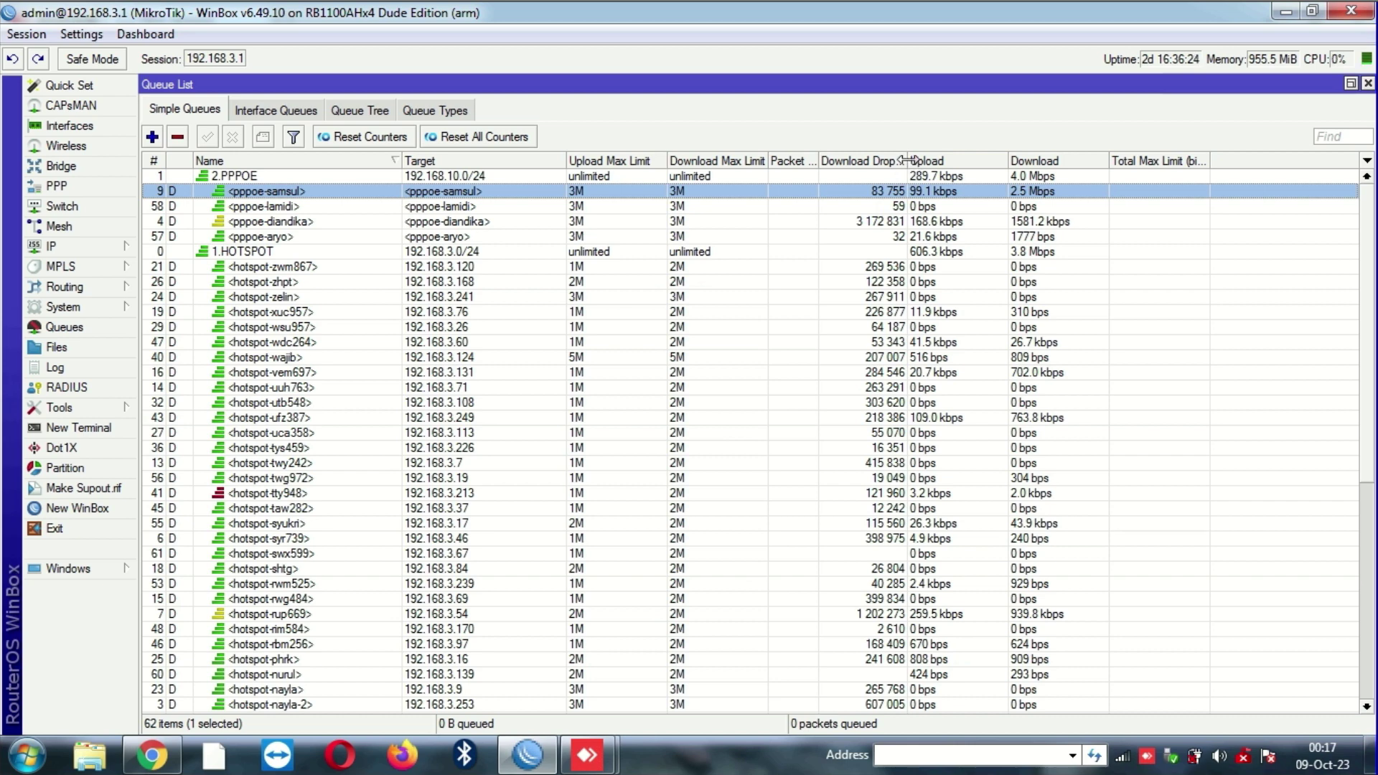
{"action": "left_click_drag", "start_coordinate": [908, 159], "coordinate": [929, 155]}
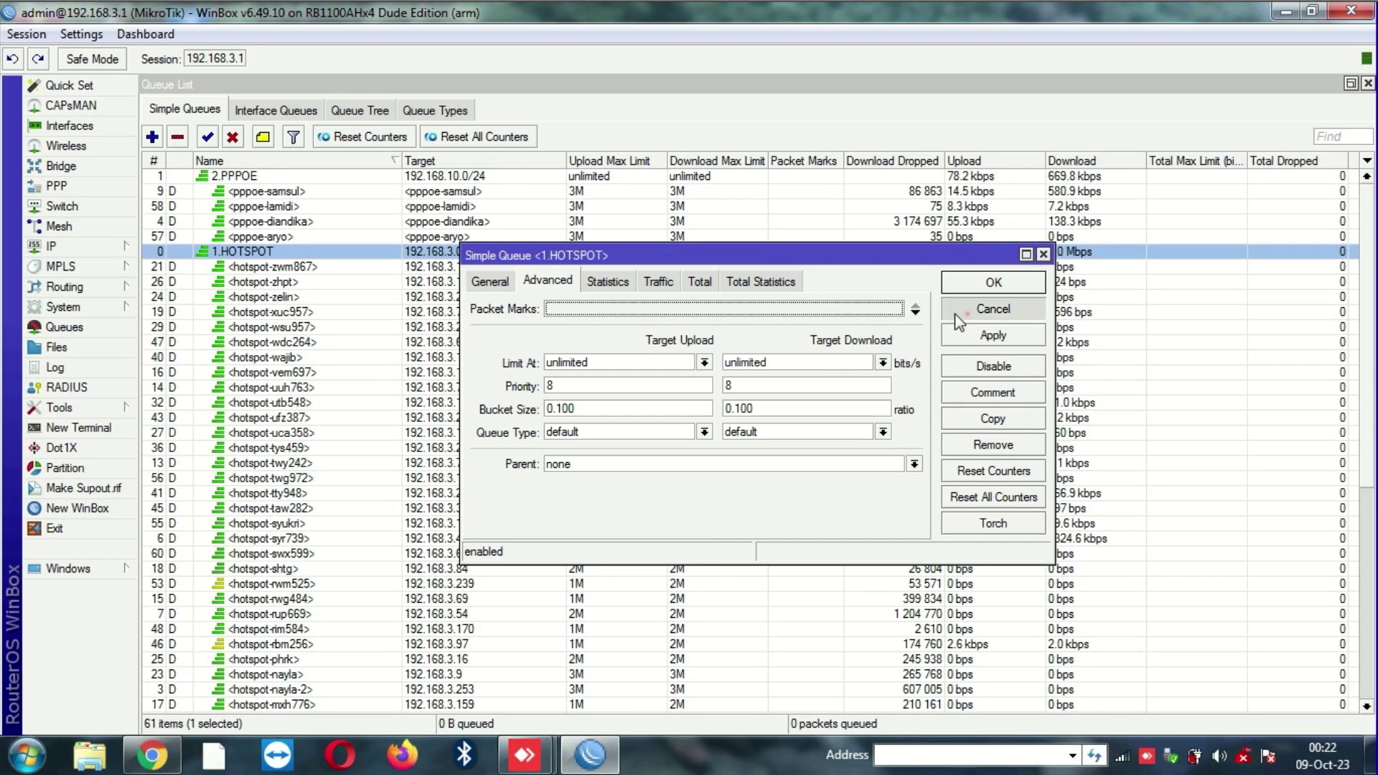
Step: Close the 1.HOTSPOT queue without changes and look over the queue tree and the list of queue types
{"action": "left_click", "coordinate": [974, 314]}
{"action": "left_click", "coordinate": [414, 108]}
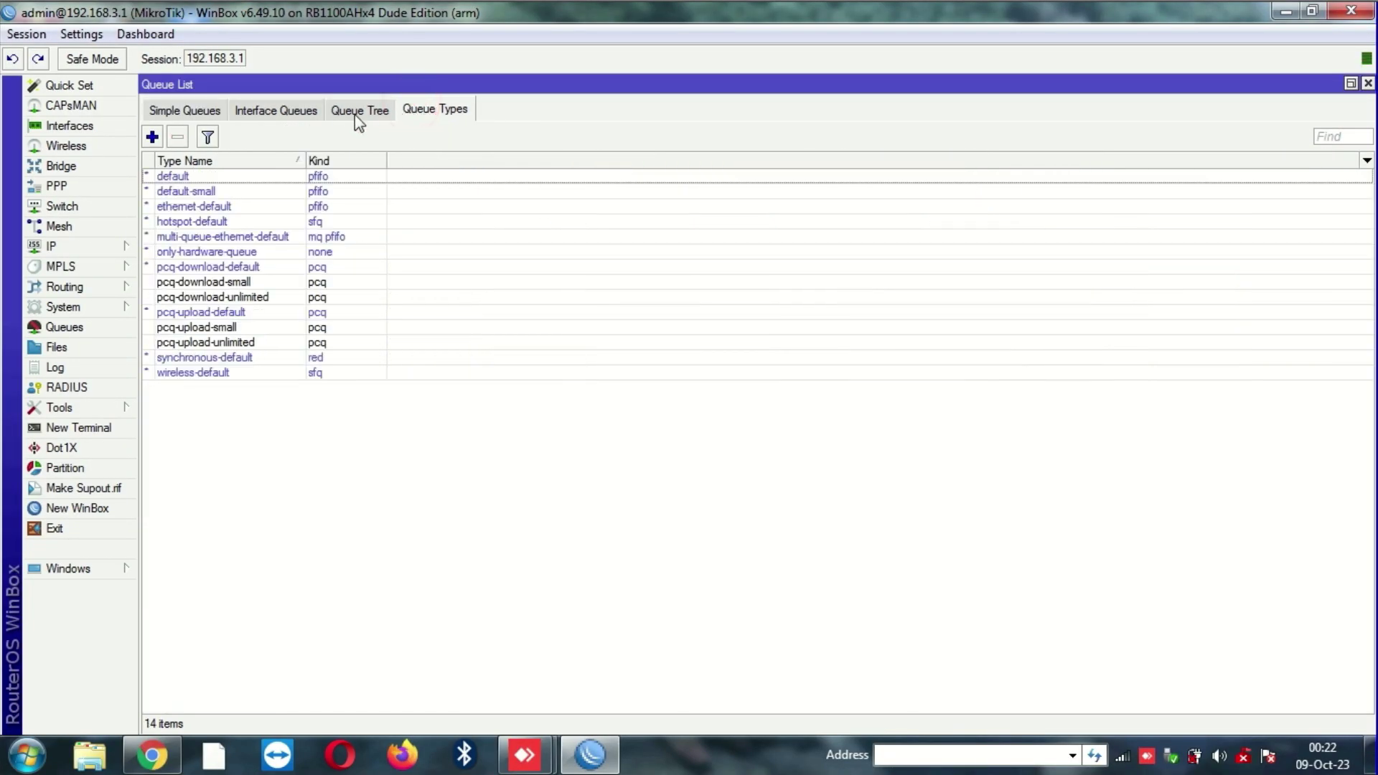
{"action": "left_click", "coordinate": [355, 112]}
{"action": "left_click", "coordinate": [431, 110]}
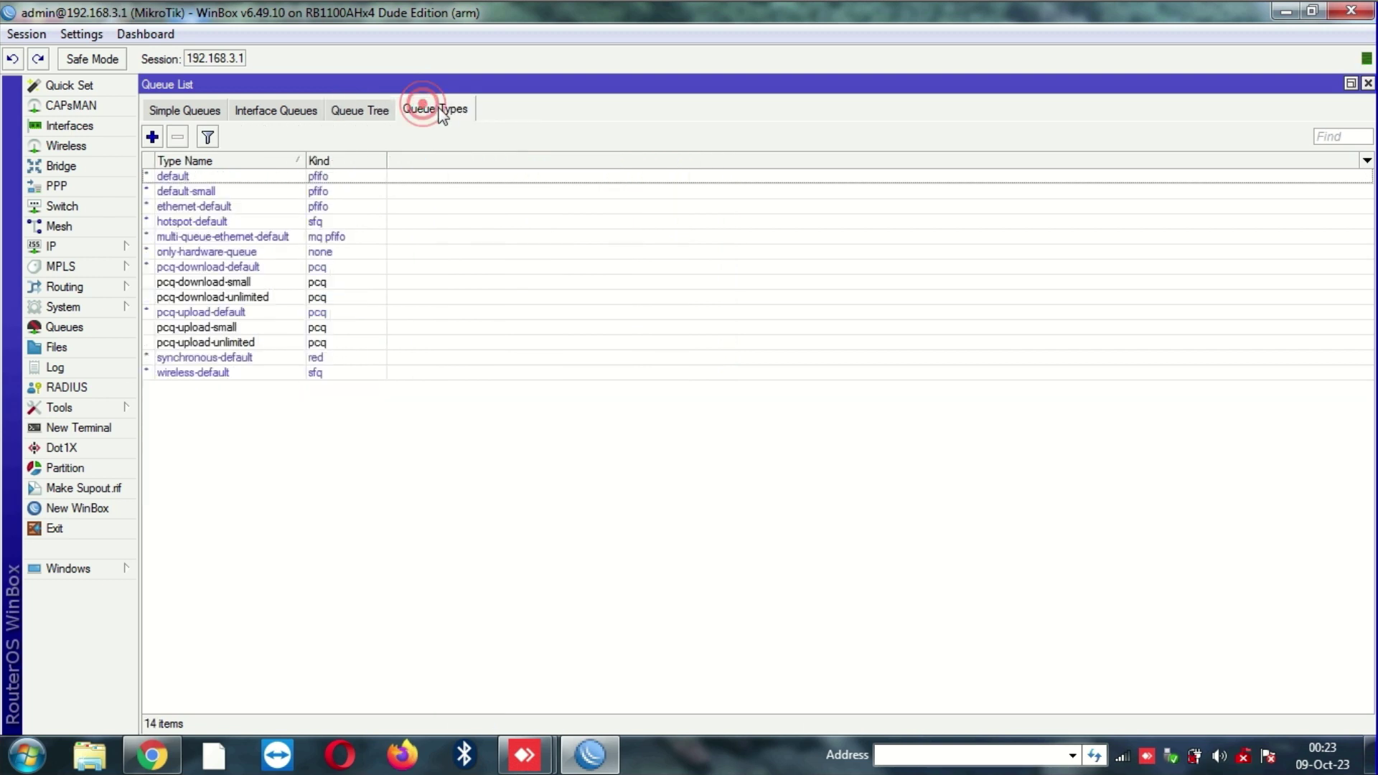
Step: Inspect the kind and queue size of the default and default-small queue types without changing them
{"action": "left_click", "coordinate": [216, 281]}
{"action": "left_click", "coordinate": [231, 191]}
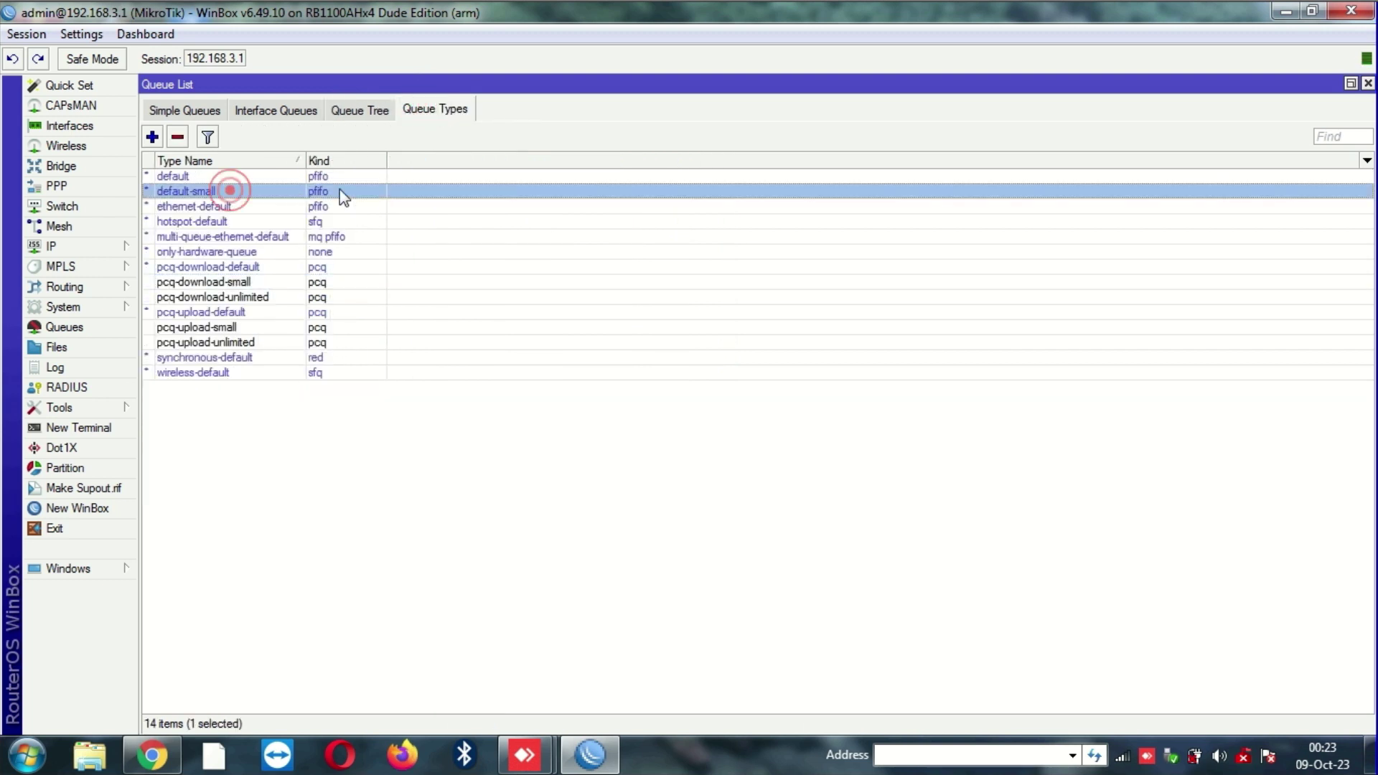
{"action": "double_click", "coordinate": [257, 178]}
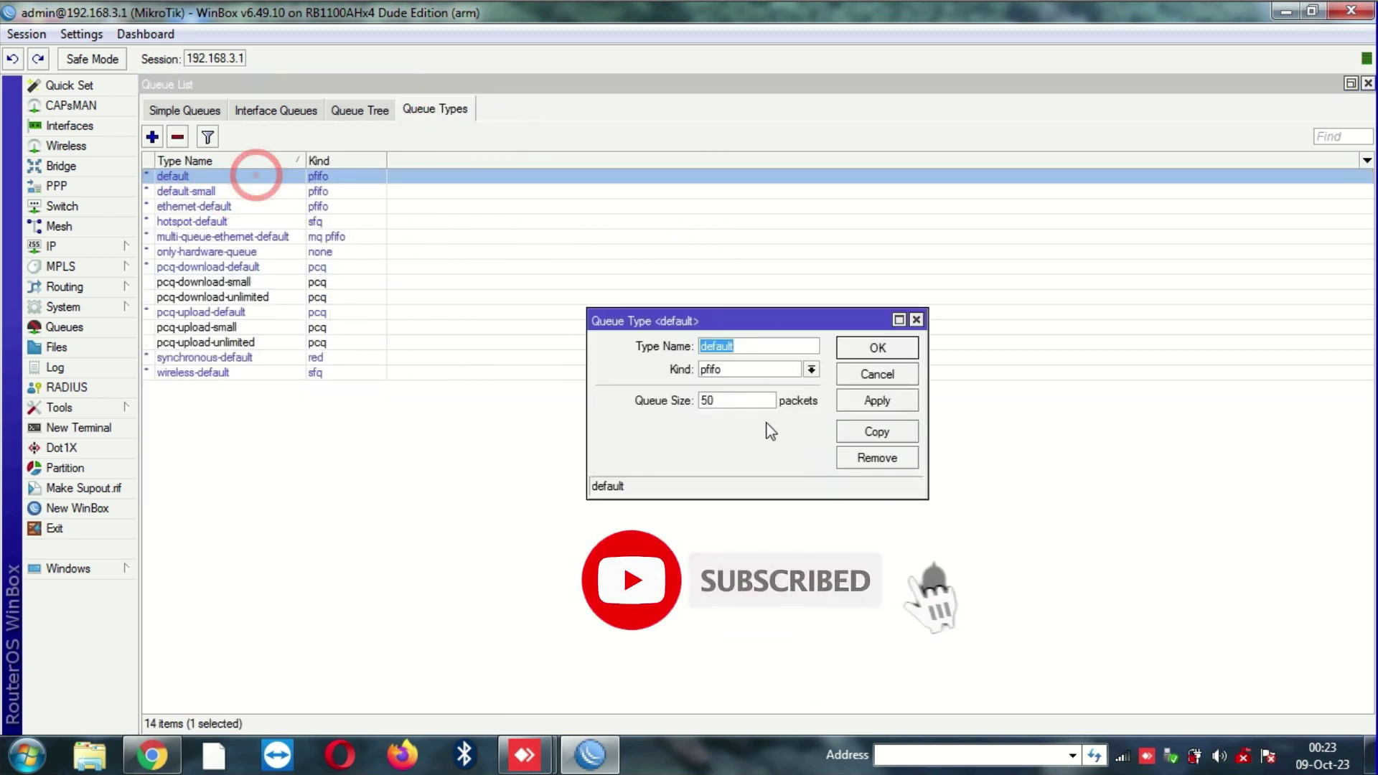
{"action": "left_click", "coordinate": [888, 374]}
{"action": "double_click", "coordinate": [278, 190]}
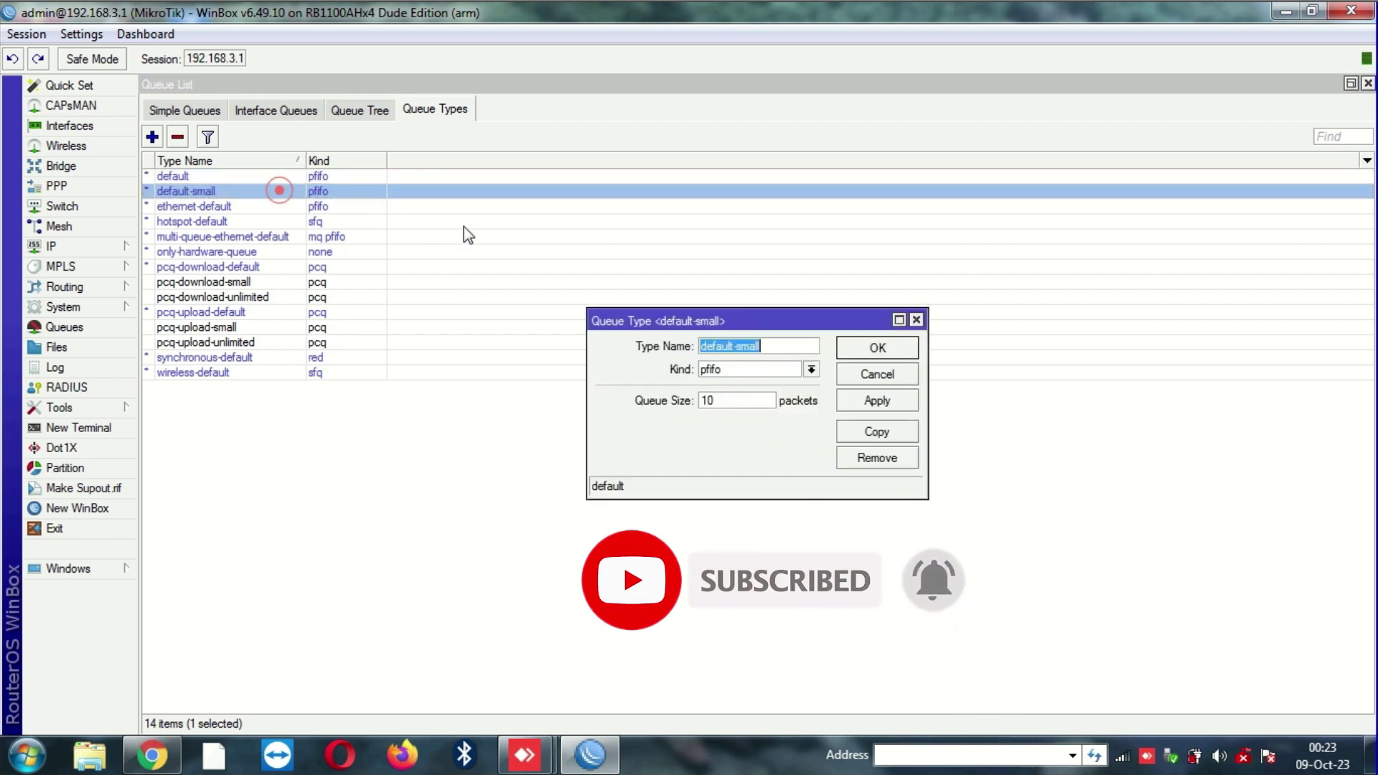
{"action": "left_click", "coordinate": [887, 380]}
{"action": "double_click", "coordinate": [221, 178]}
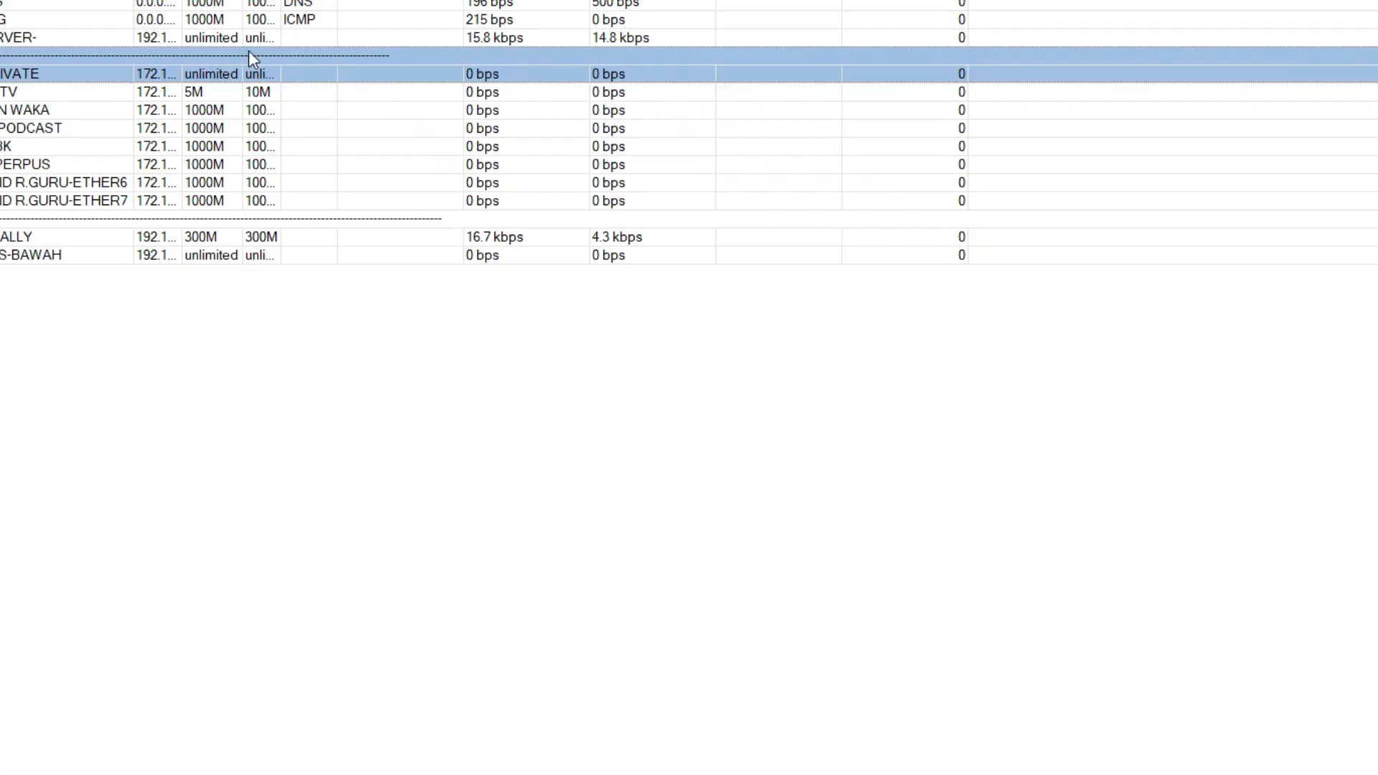
Step: Inspect the advanced settings of the private simple queue and the queue size of the default-small queue type on the other router
{"action": "double_click", "coordinate": [249, 51]}
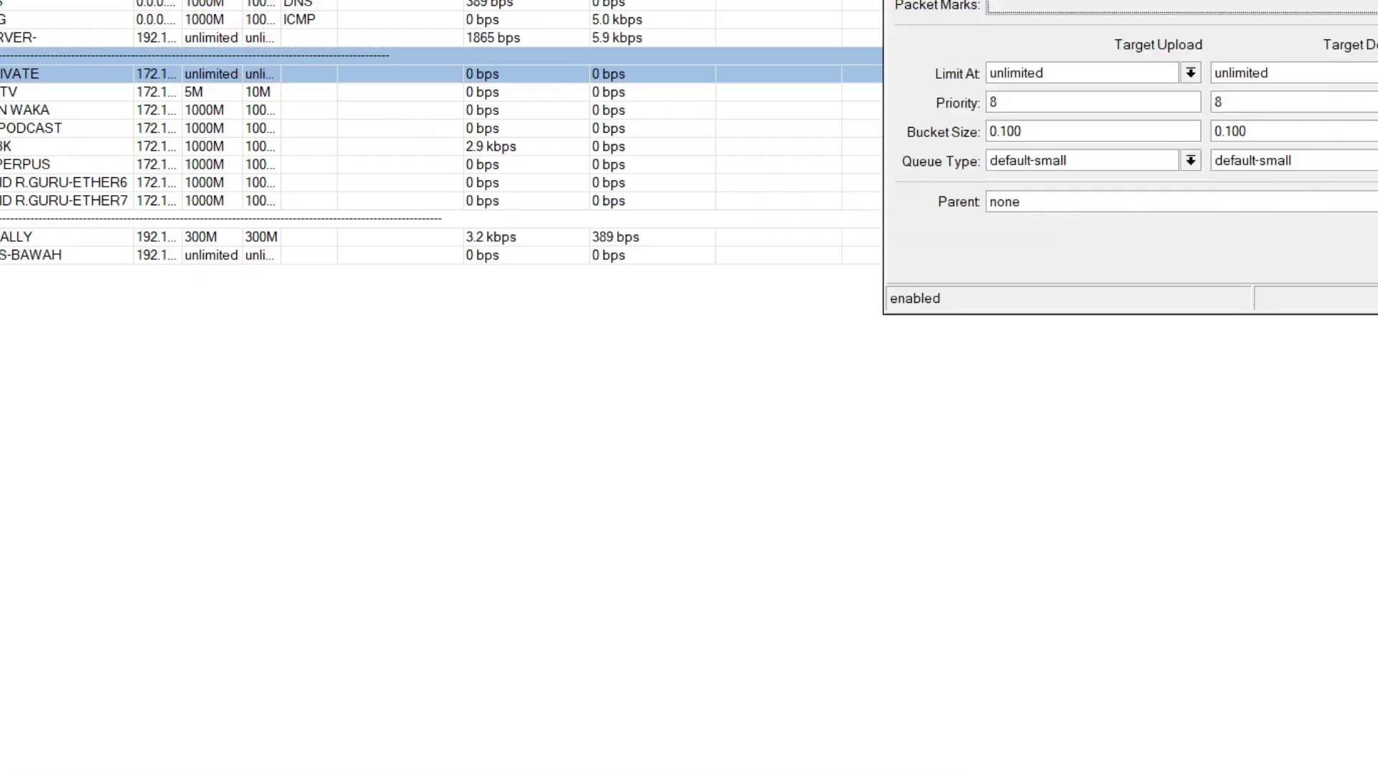
{"action": "key", "text": "Escape"}
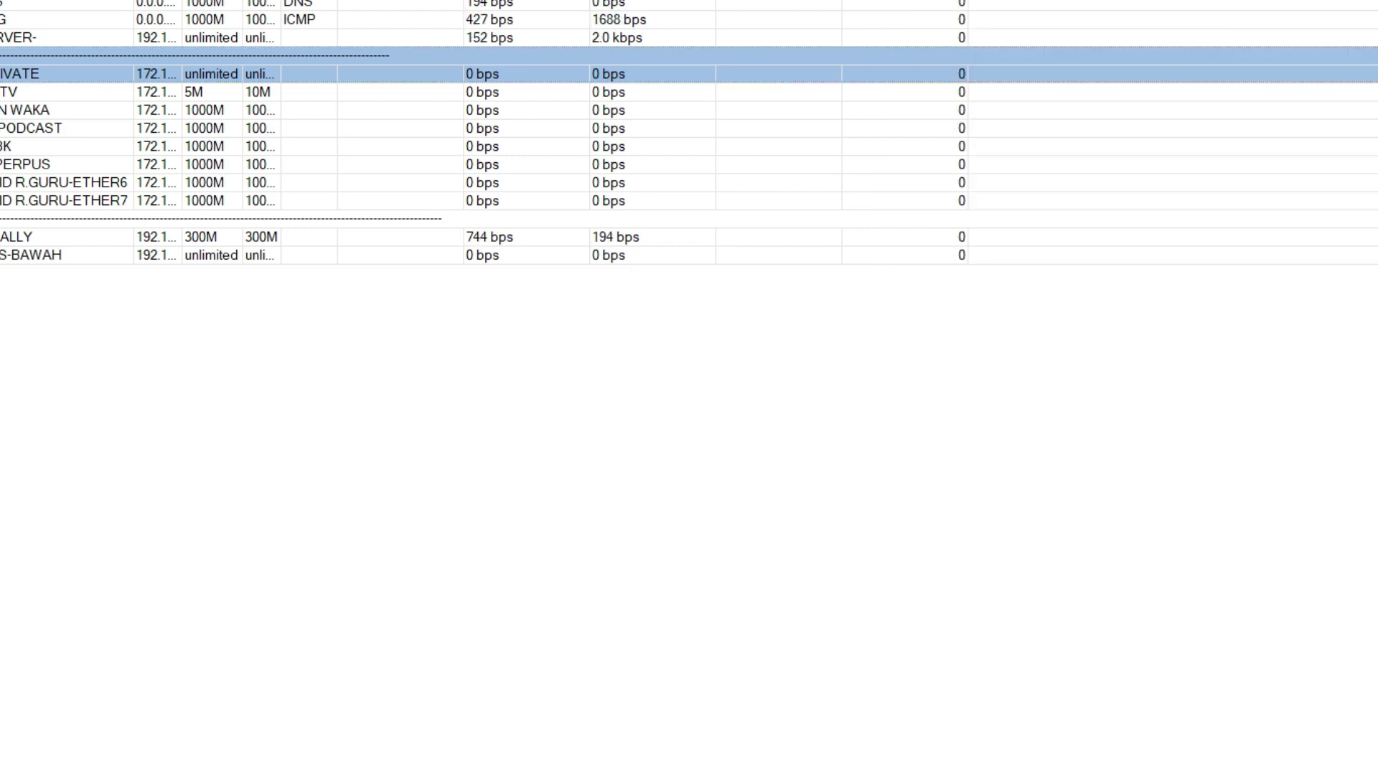
{"action": "left_click", "coordinate": [109, 4]}
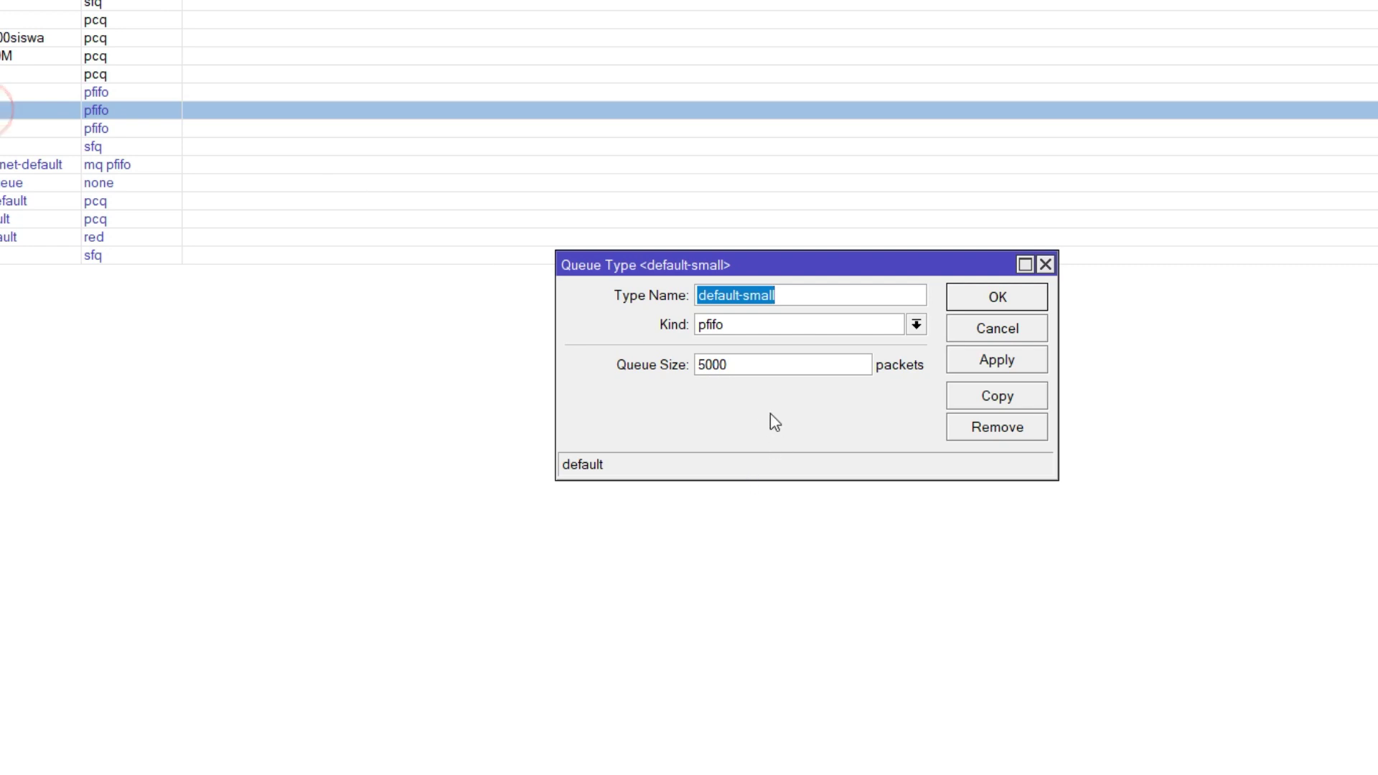
{"action": "left_click", "coordinate": [752, 365]}
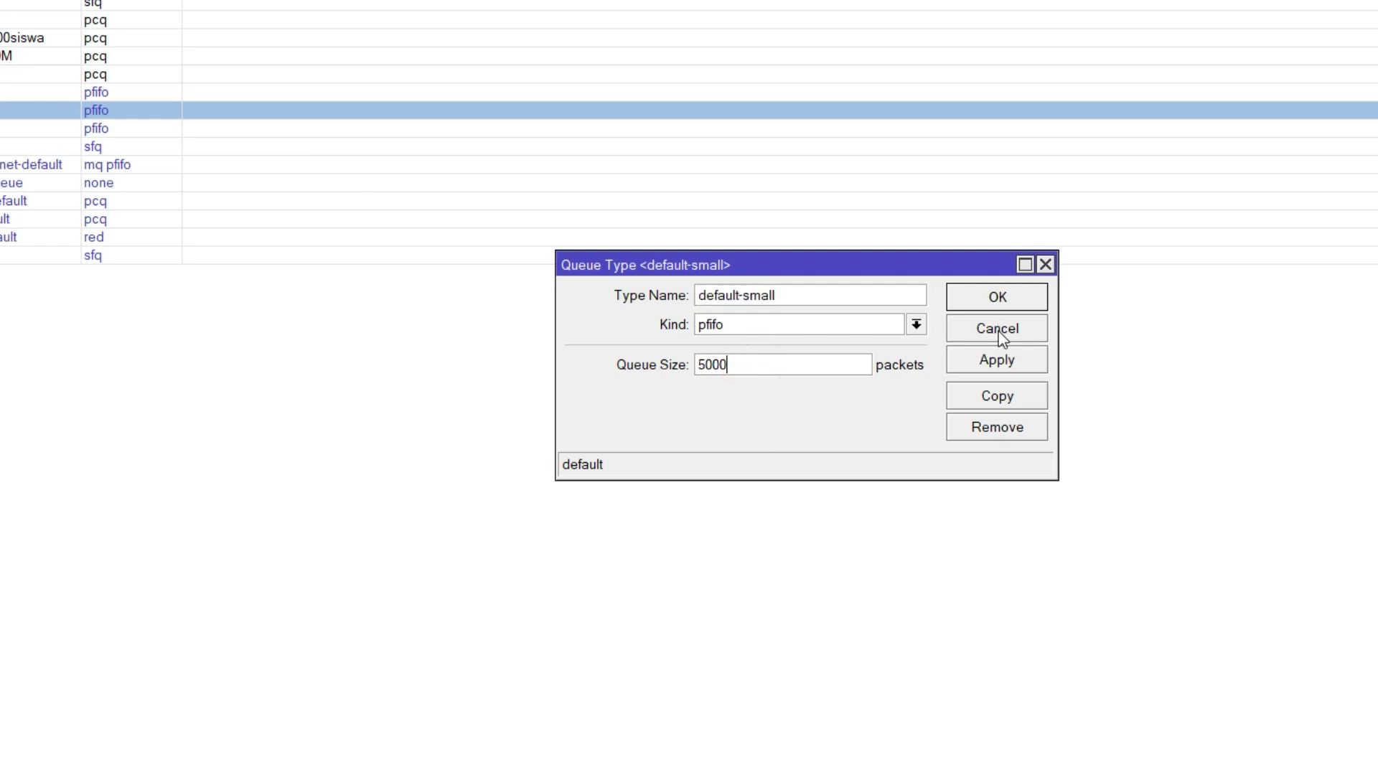
{"action": "double_click", "coordinate": [792, 362]}
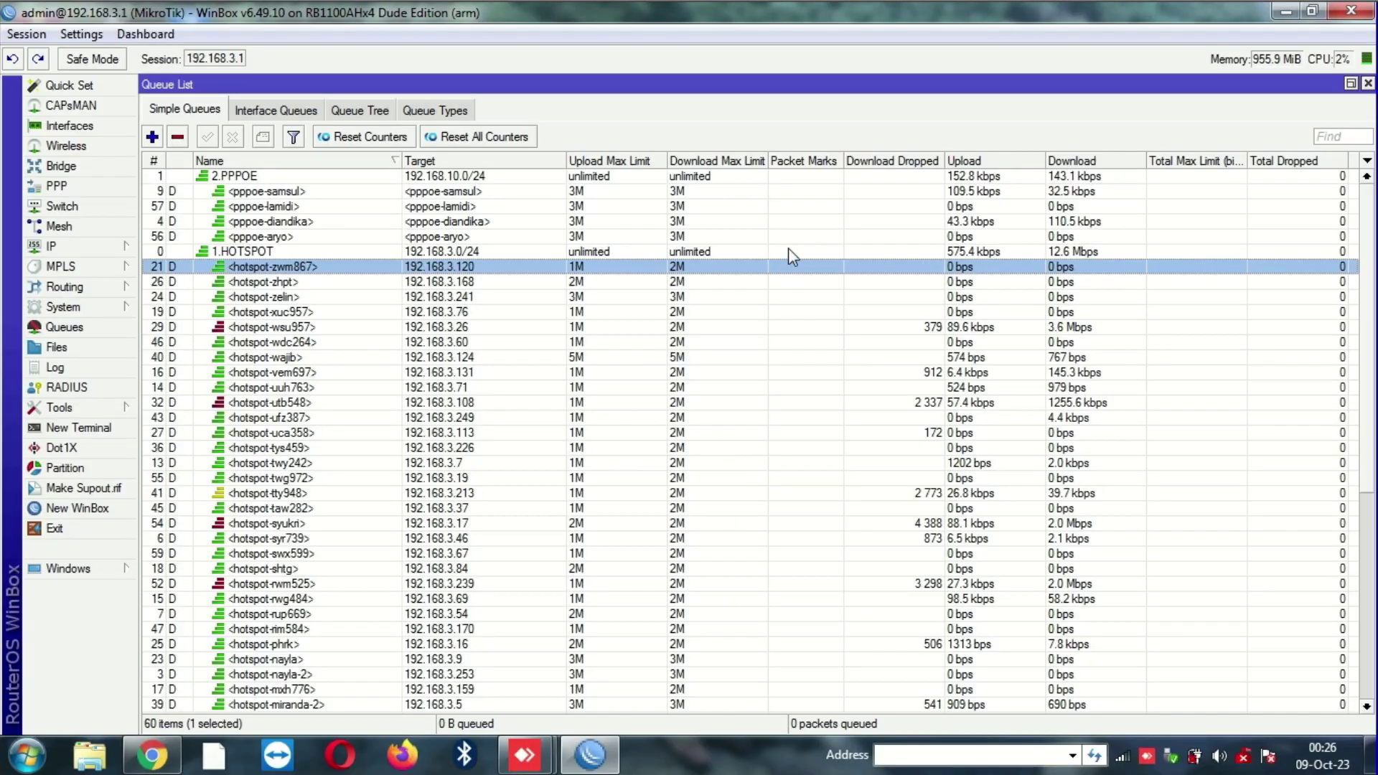
Step: Check the advanced settings of the last PPPoE client queue and inspect the default-small queue type without changing it
{"action": "left_click", "coordinate": [791, 247]}
{"action": "double_click", "coordinate": [795, 248]}
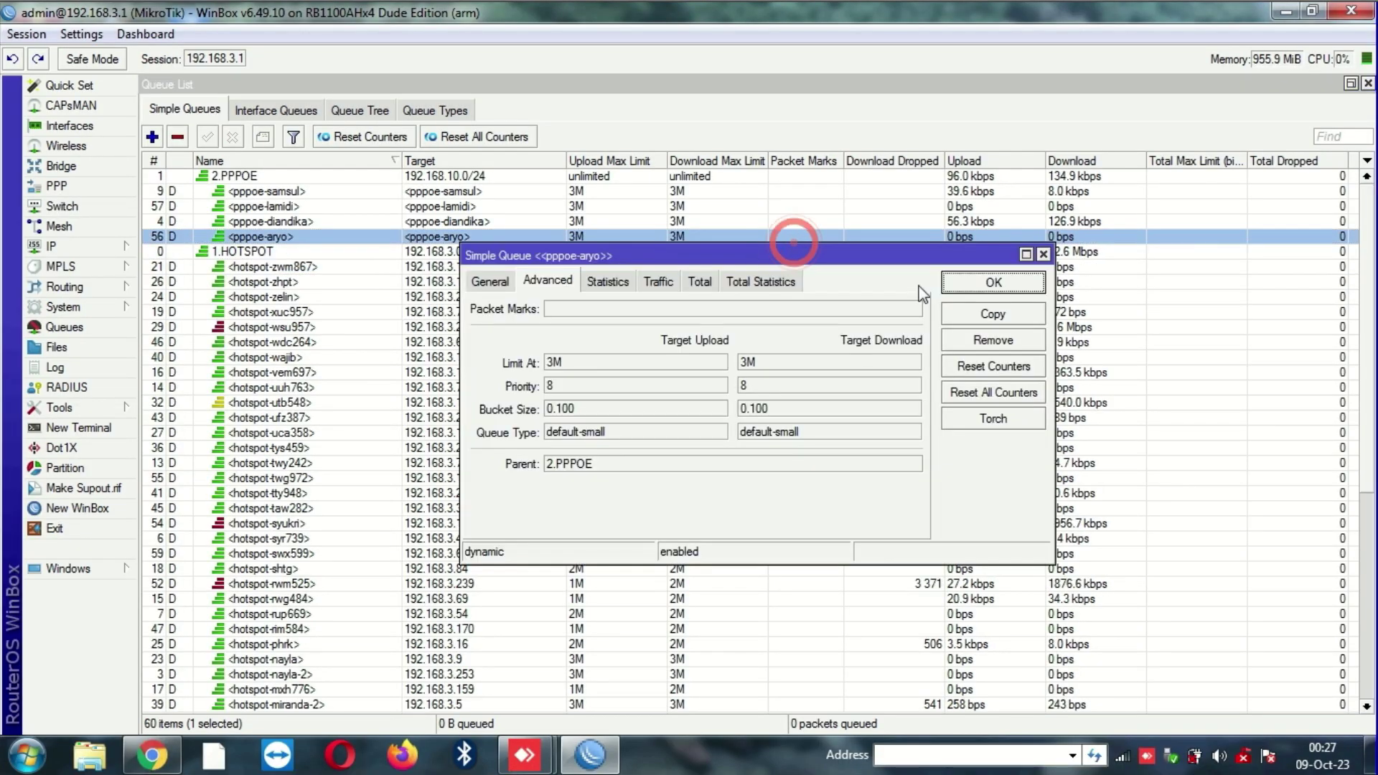
{"action": "left_click", "coordinate": [881, 251]}
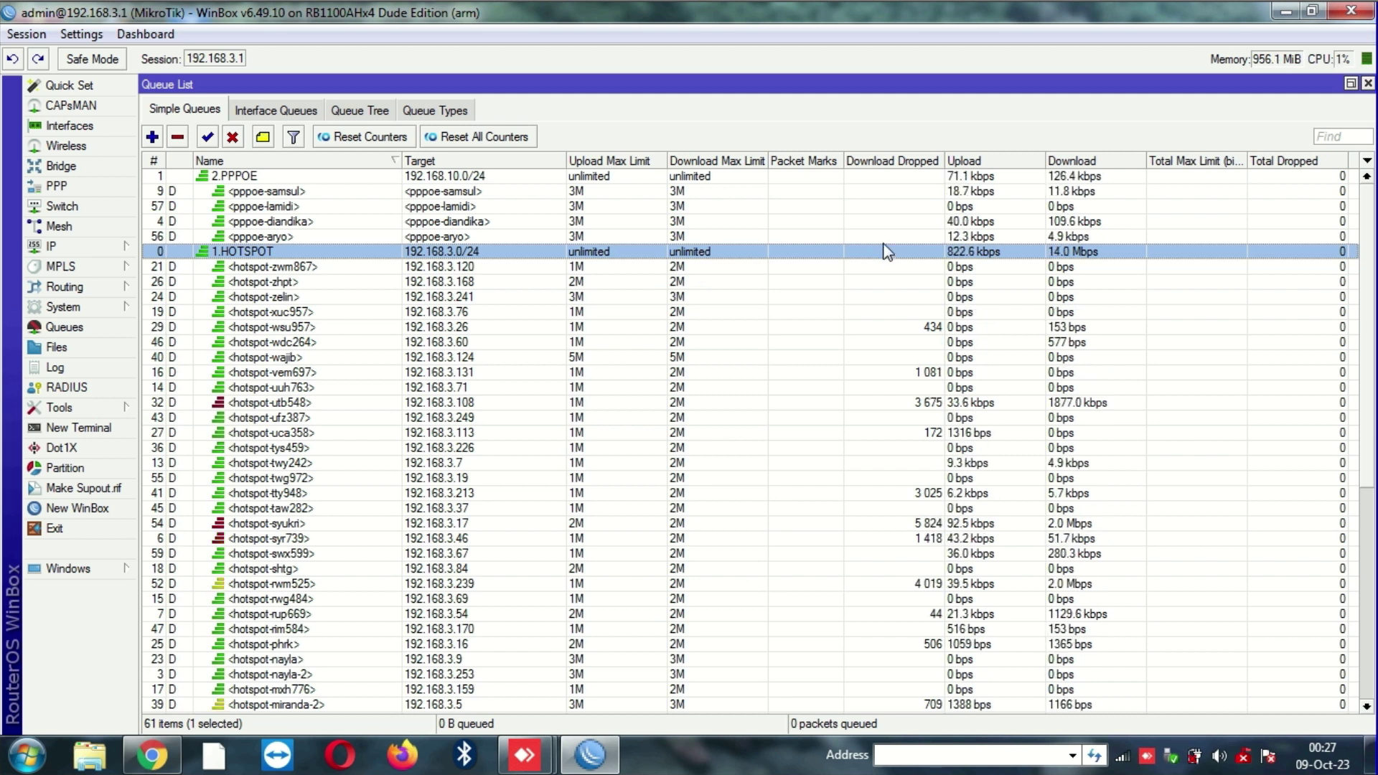
{"action": "left_click", "coordinate": [417, 110]}
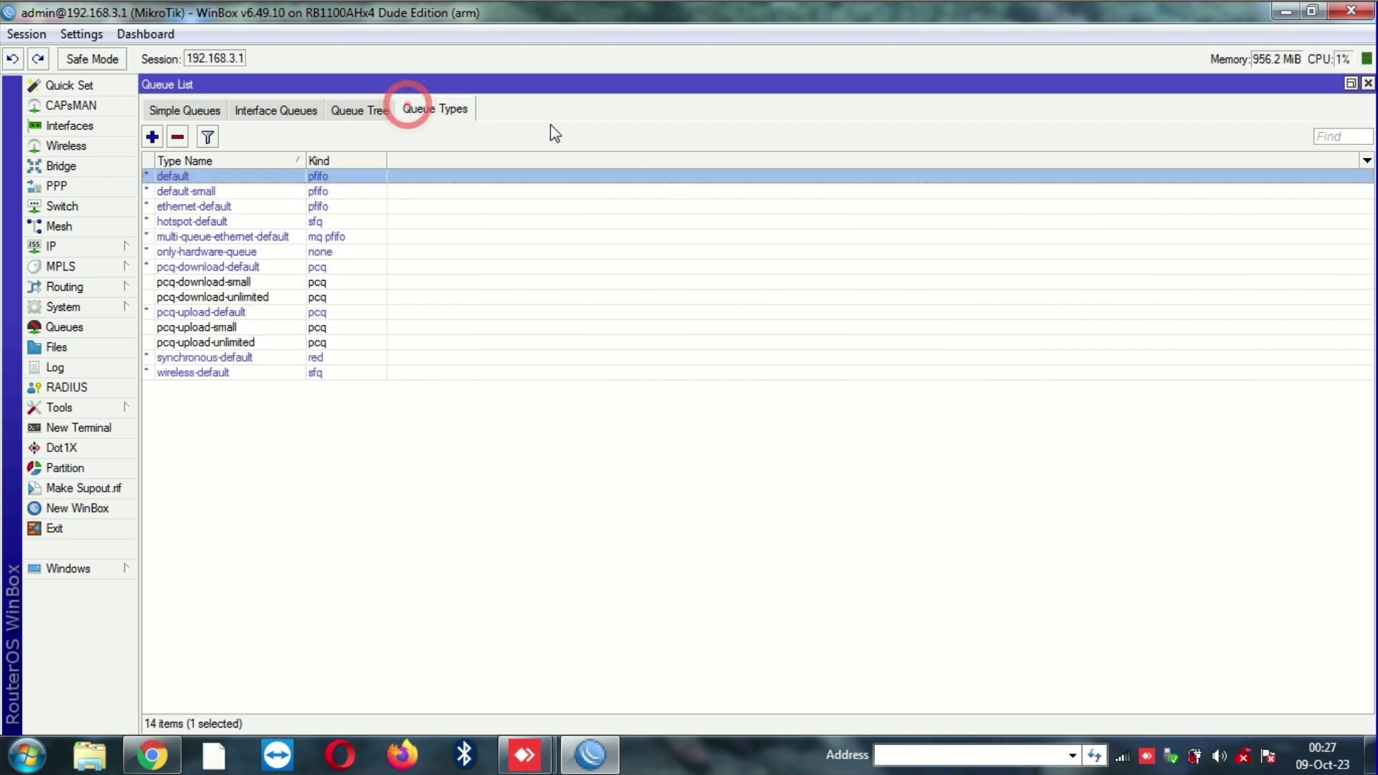
{"action": "double_click", "coordinate": [330, 188]}
{"action": "left_click", "coordinate": [915, 374]}
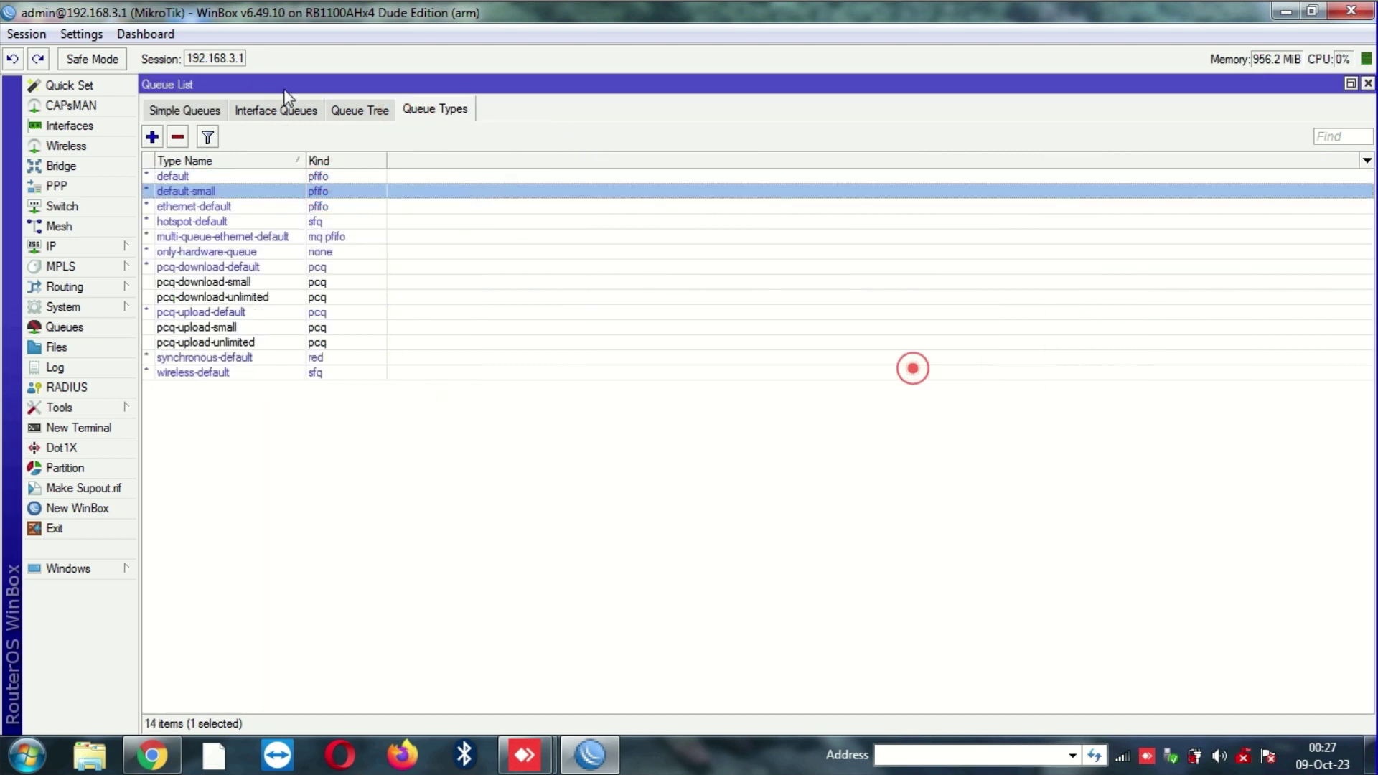
Step: Check which queue type is assigned to the 1.HOTSPOT simple queue and to the first hotspot client queue under it
{"action": "left_click", "coordinate": [197, 109]}
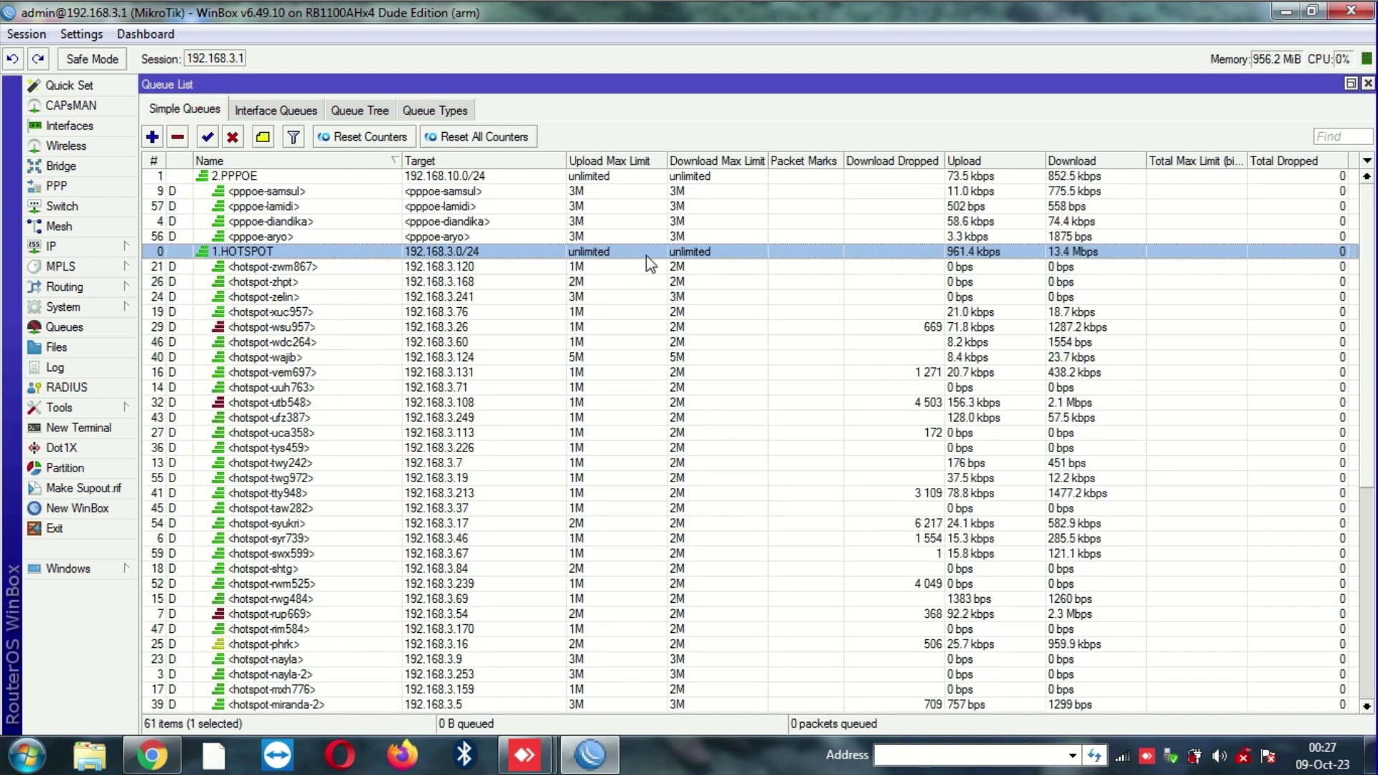
{"action": "double_click", "coordinate": [643, 255]}
{"action": "left_click", "coordinate": [962, 307]}
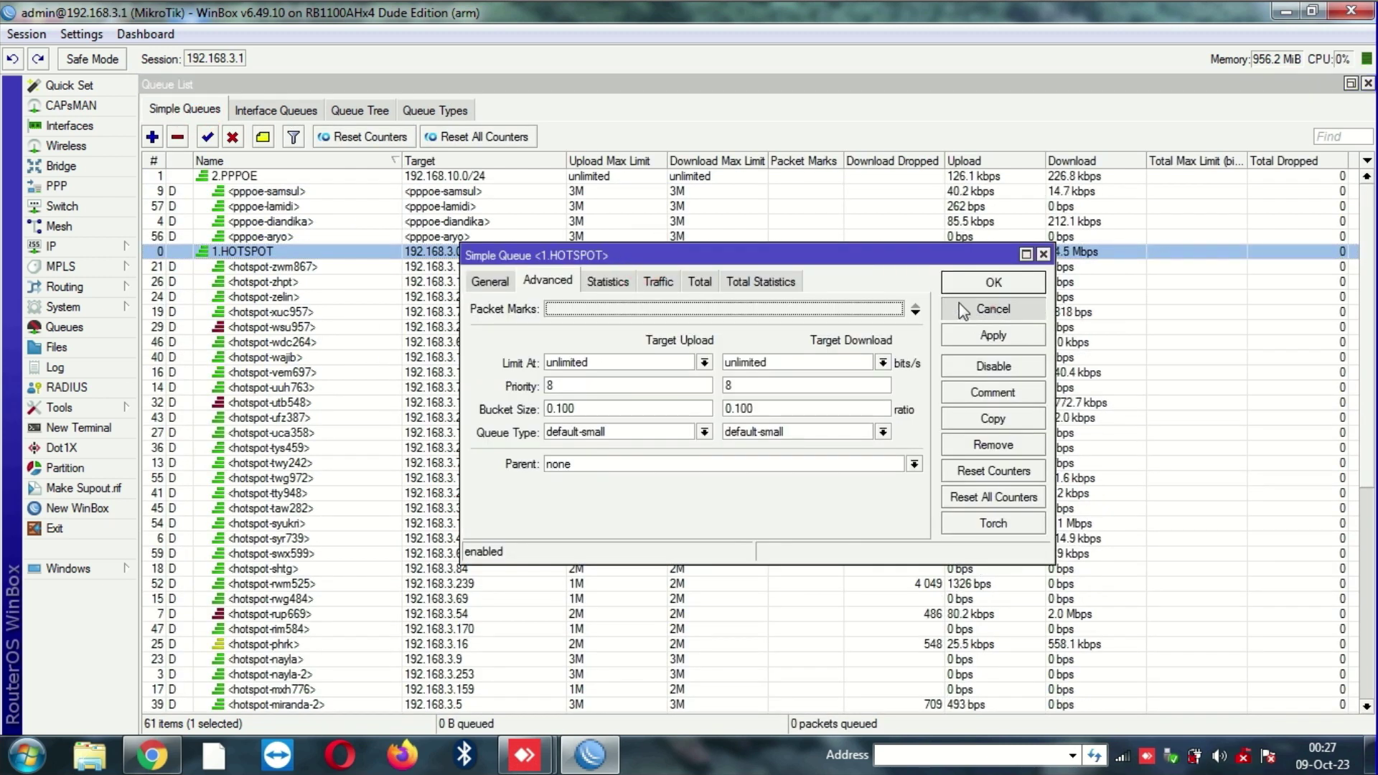
{"action": "double_click", "coordinate": [713, 266]}
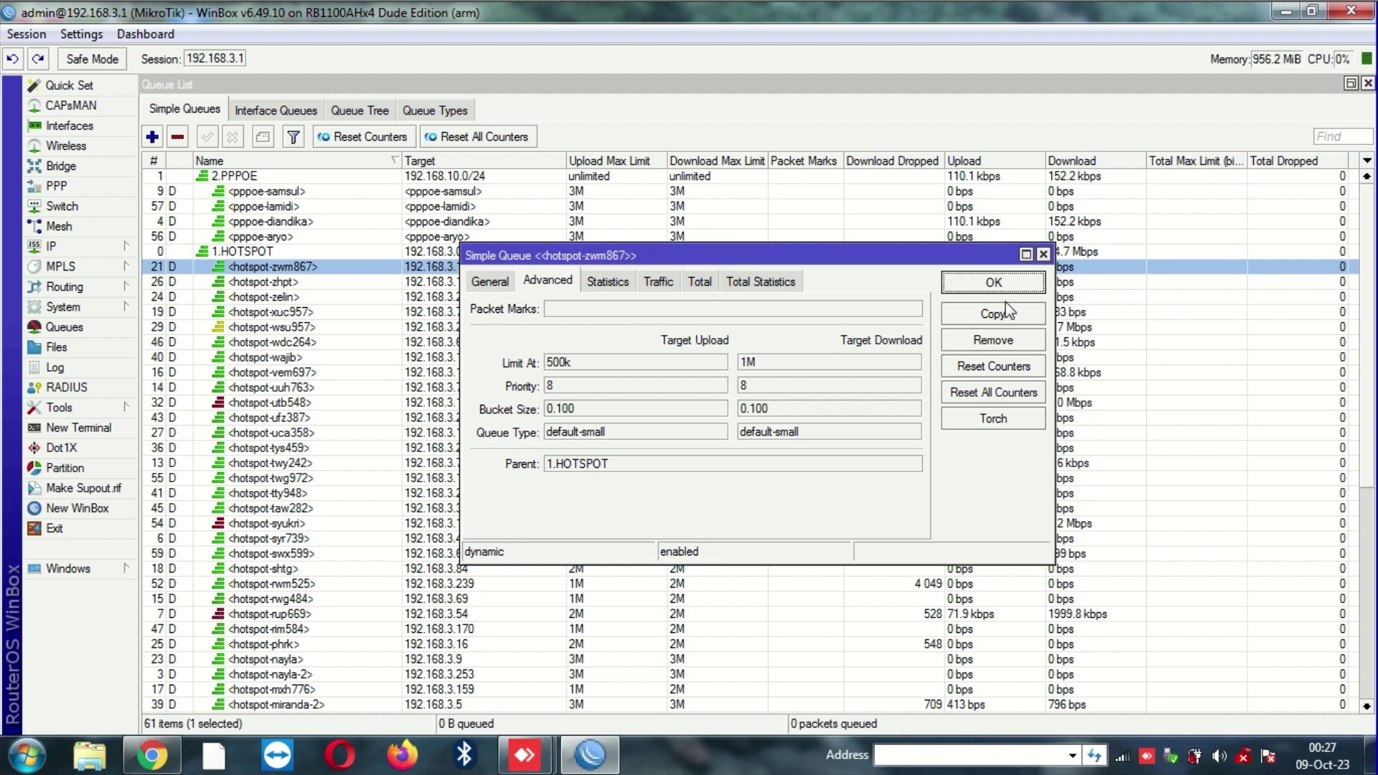
{"action": "left_click", "coordinate": [1043, 255]}
Step: Set the queue size of the default-small queue type to 100 packets and apply the change
{"action": "left_click", "coordinate": [435, 110]}
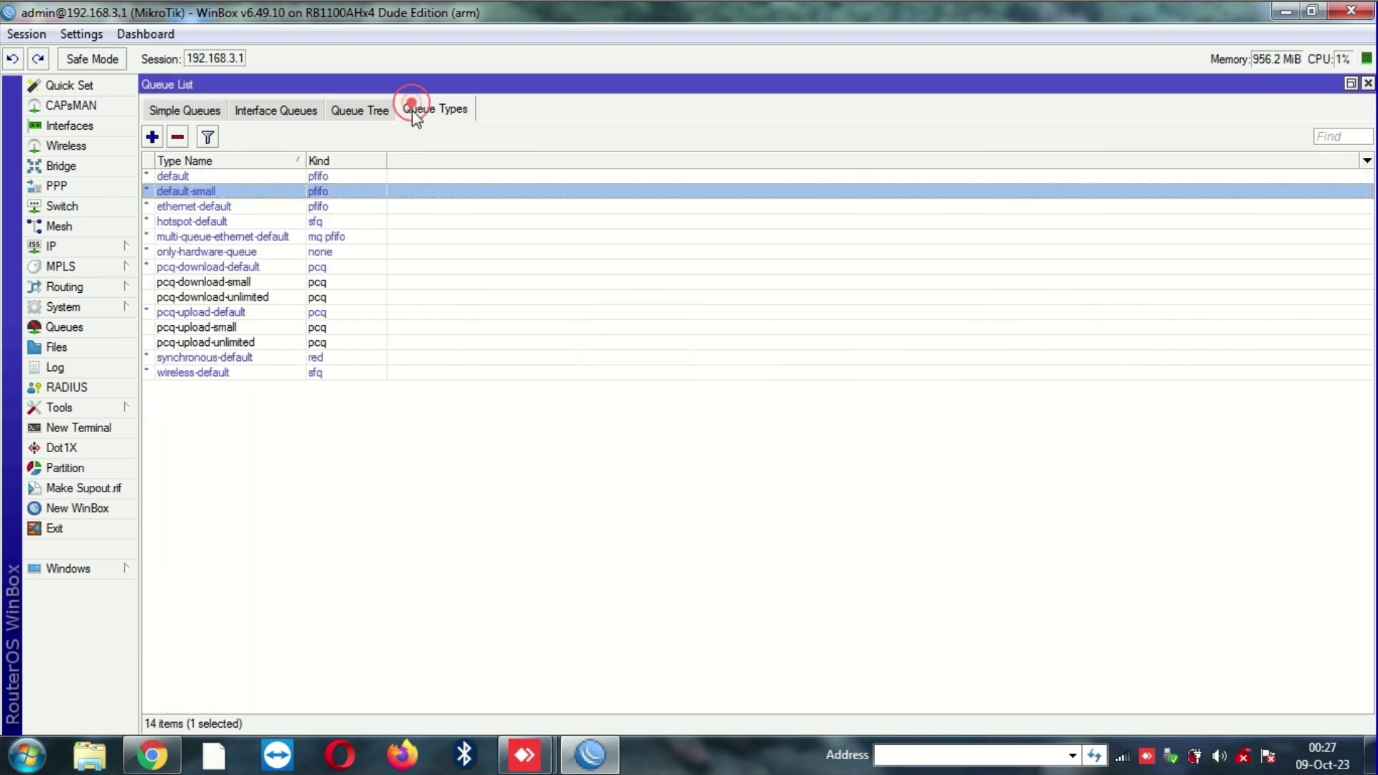
{"action": "double_click", "coordinate": [264, 193]}
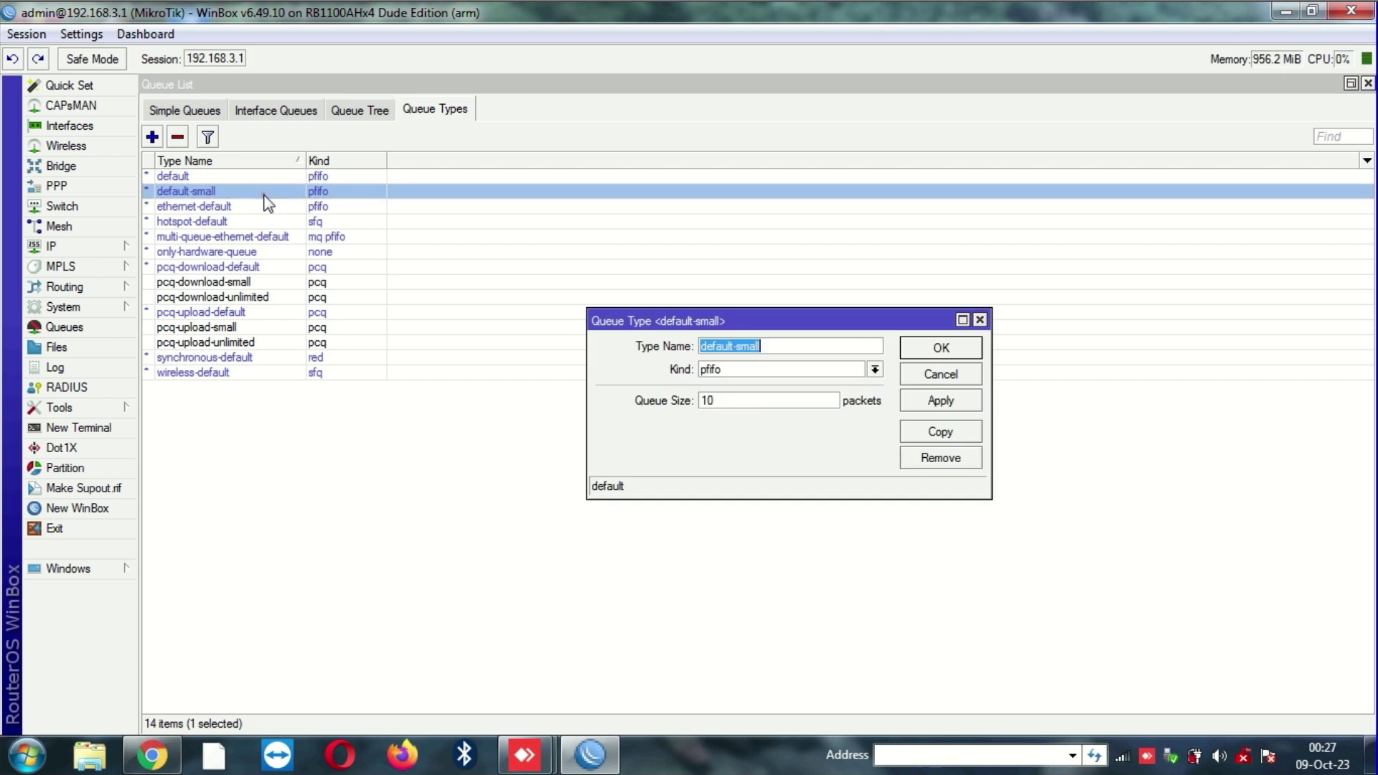
{"action": "left_click", "coordinate": [800, 400]}
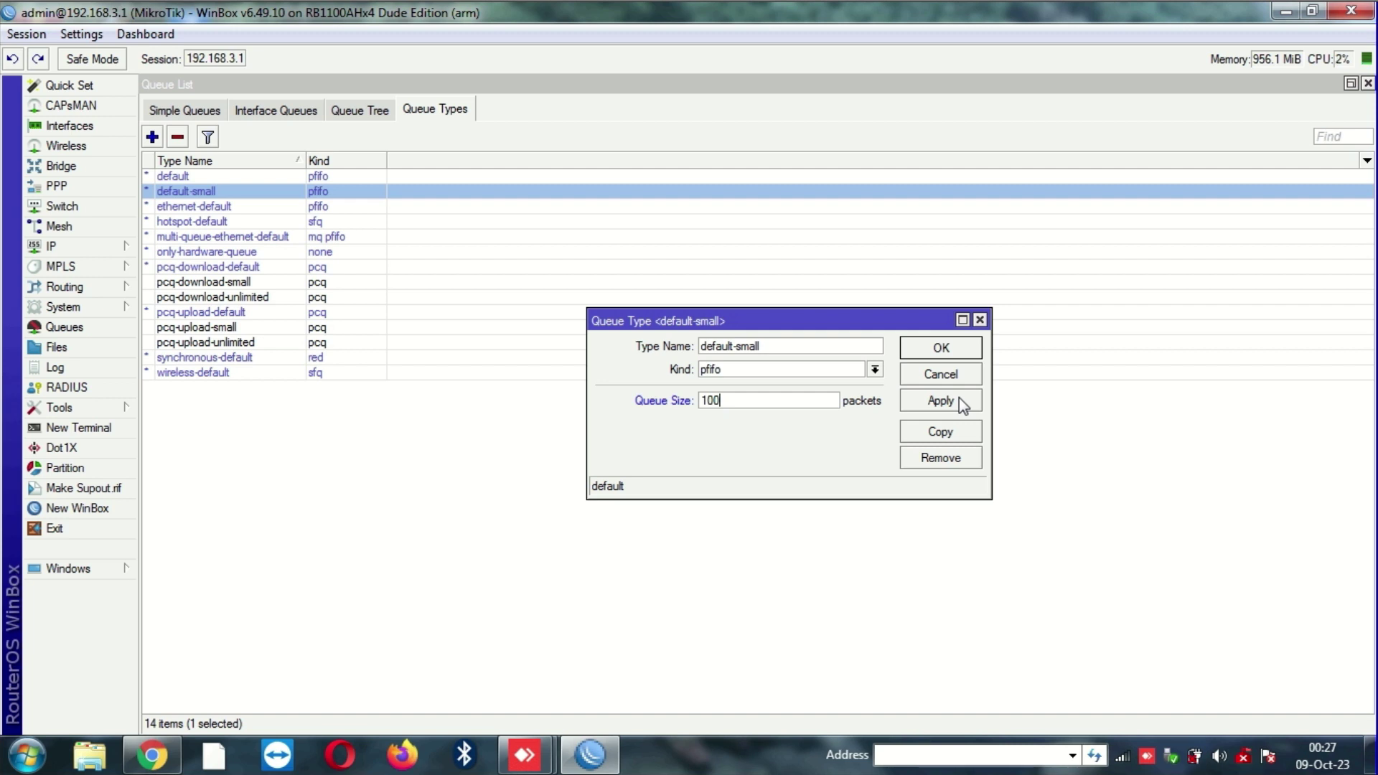
{"action": "type", "text": "0"}
{"action": "left_click", "coordinate": [940, 400]}
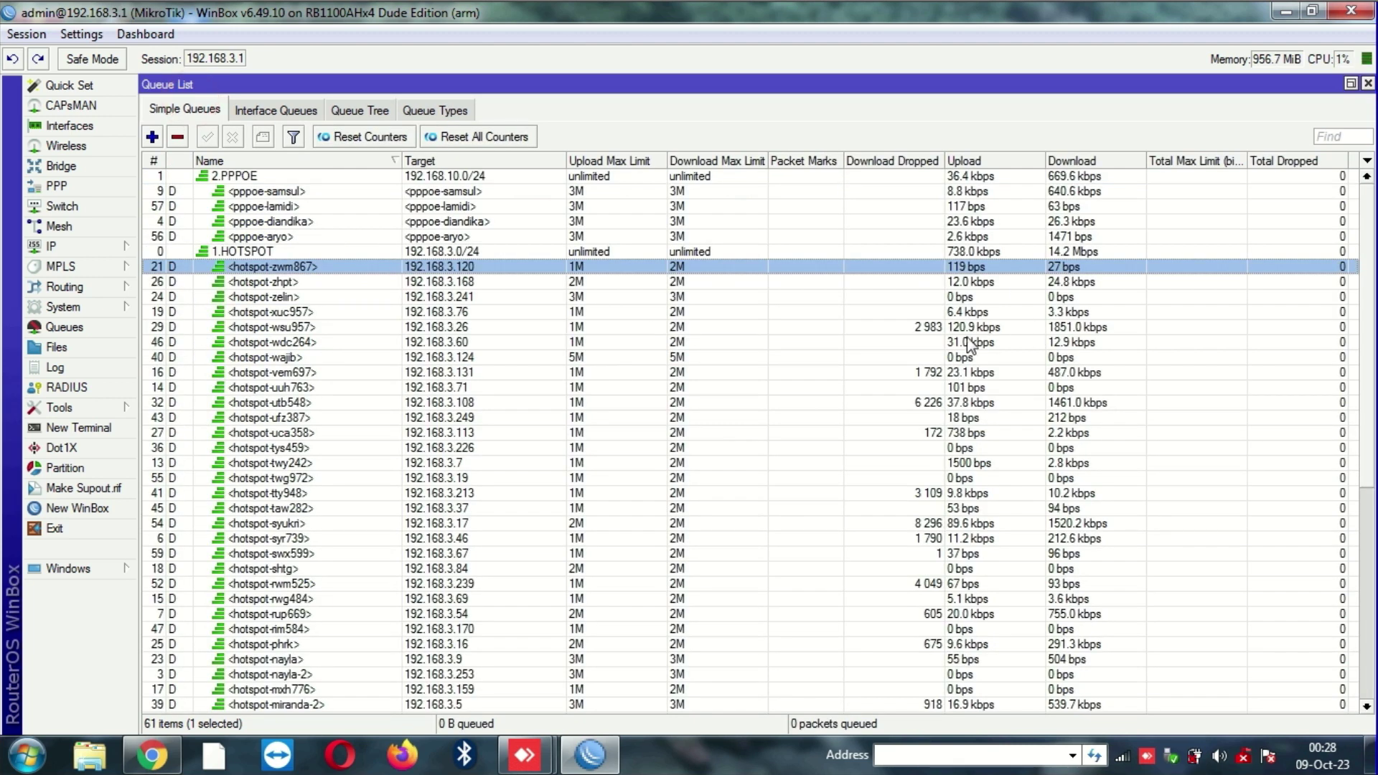
Step: Reset all simple queue counters and check the Download Dropped column across the PPPoE and hotspot queues
{"action": "left_click", "coordinate": [933, 328]}
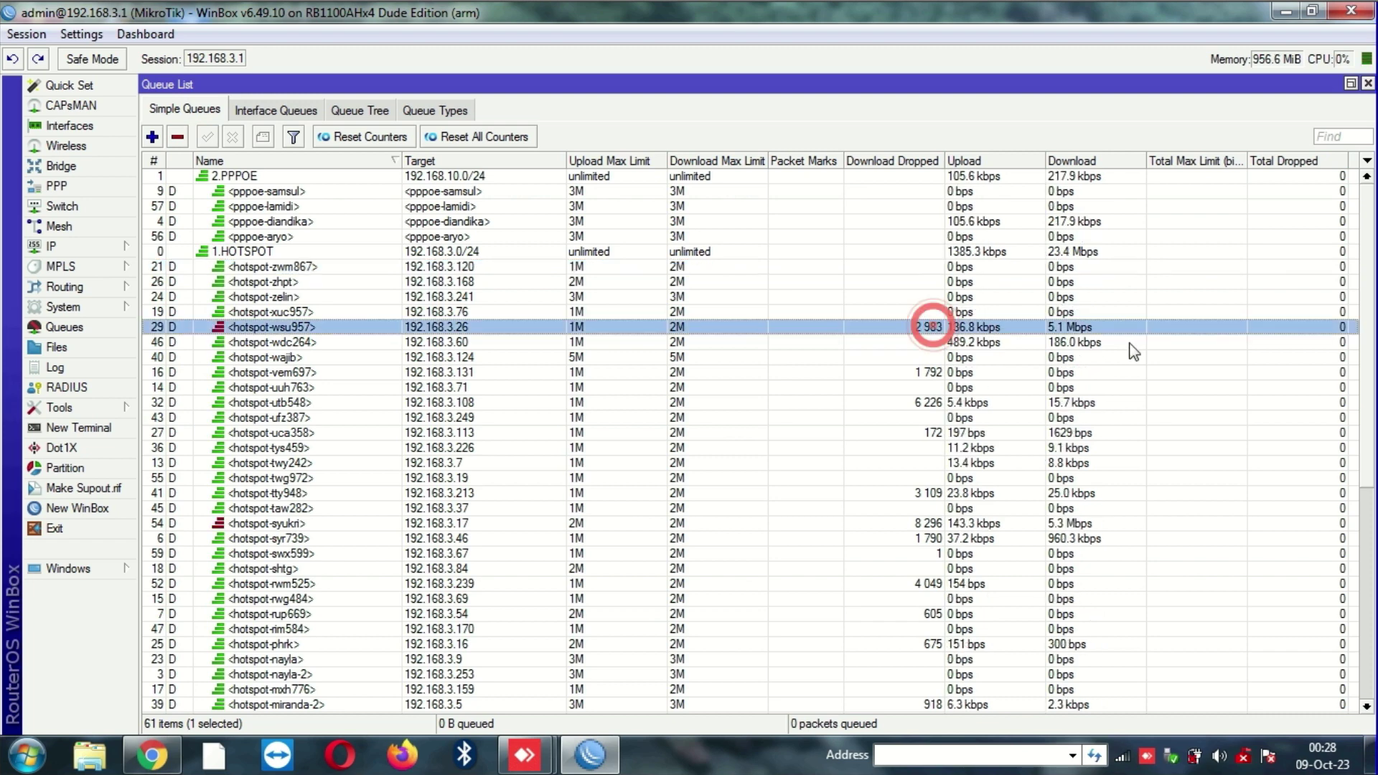
{"action": "left_click", "coordinate": [520, 134]}
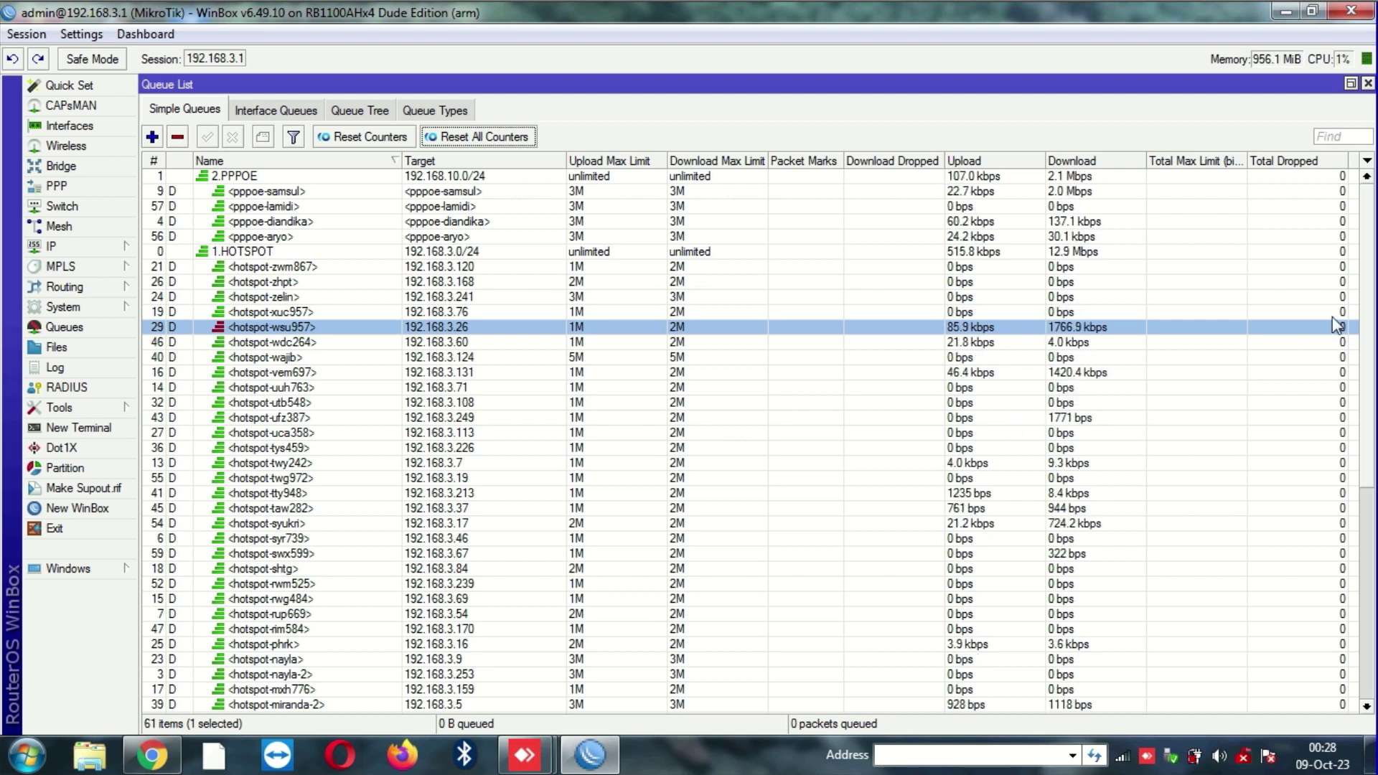
{"action": "left_click_drag", "start_coordinate": [1369, 351], "coordinate": [1371, 632]}
{"action": "scroll", "coordinate": [1368, 625], "scroll_direction": "up", "scroll_amount": 10}
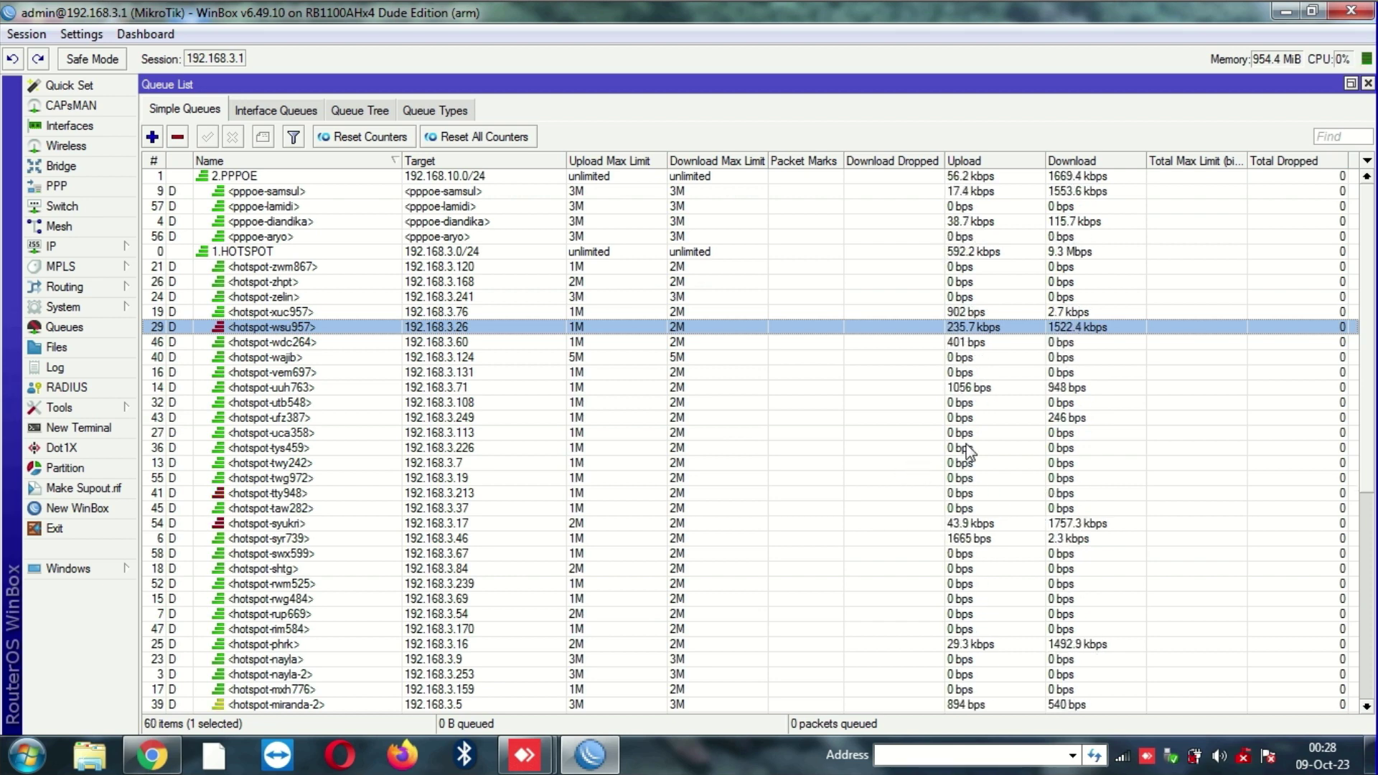
{"action": "scroll", "coordinate": [966, 442], "scroll_direction": "down", "scroll_amount": 2}
{"action": "scroll", "coordinate": [966, 438], "scroll_direction": "up", "scroll_amount": 2}
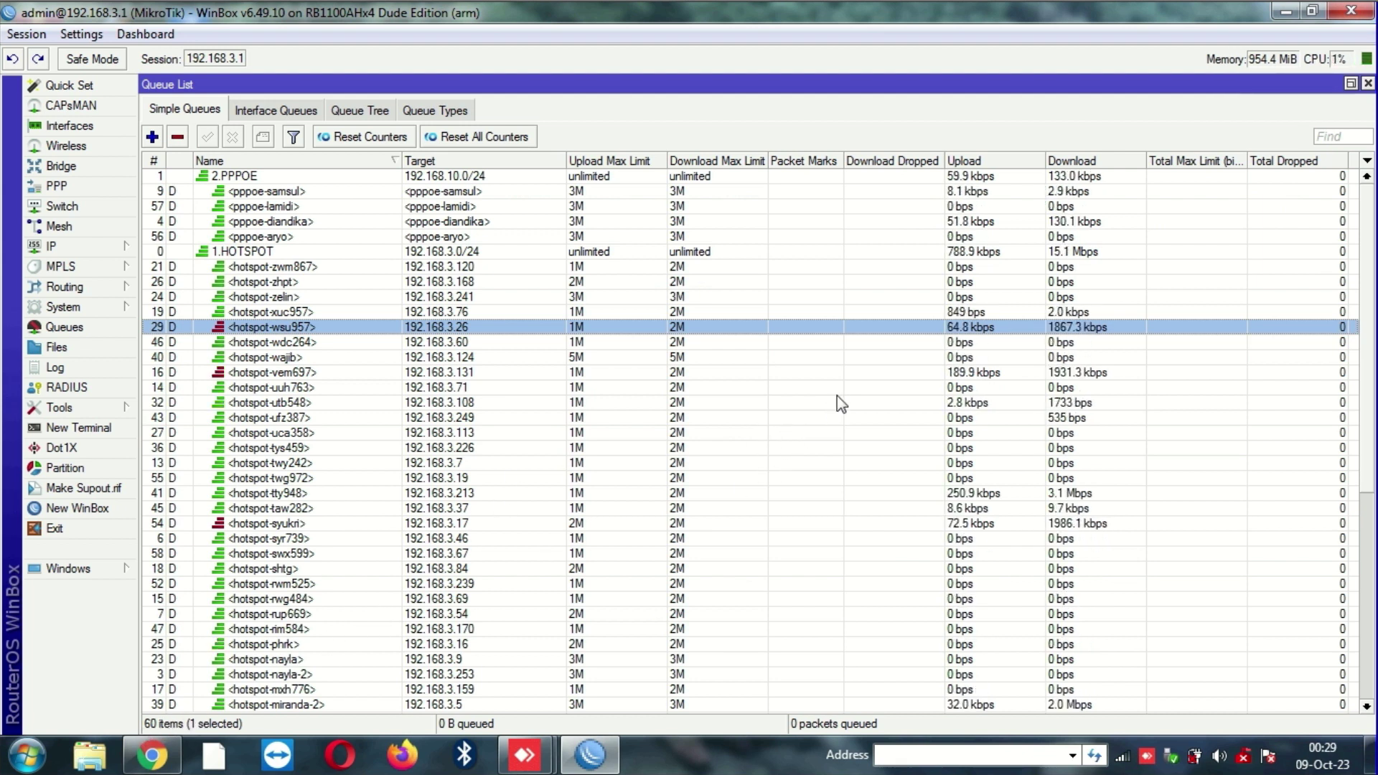
{"action": "scroll", "coordinate": [837, 389], "scroll_direction": "down", "scroll_amount": 6}
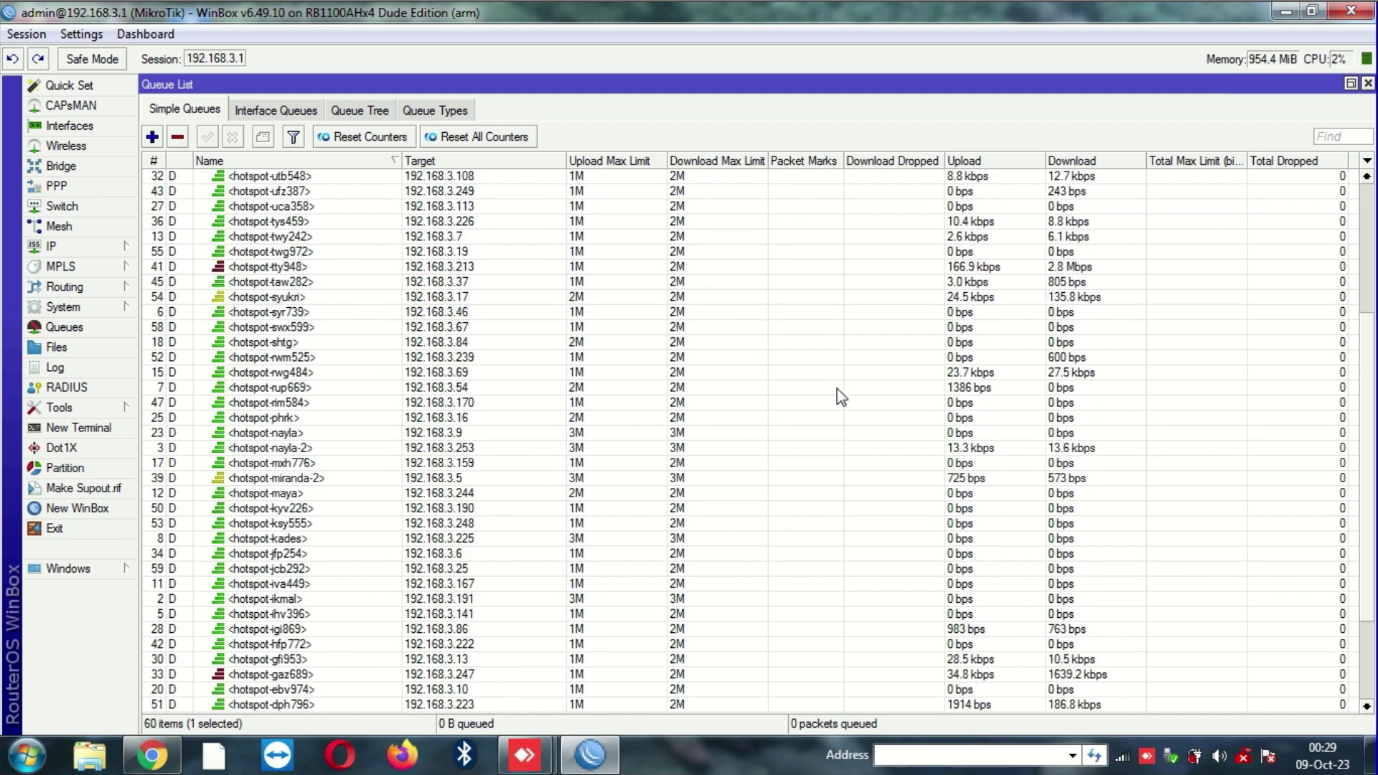
{"action": "scroll", "coordinate": [837, 389], "scroll_direction": "down", "scroll_amount": 1}
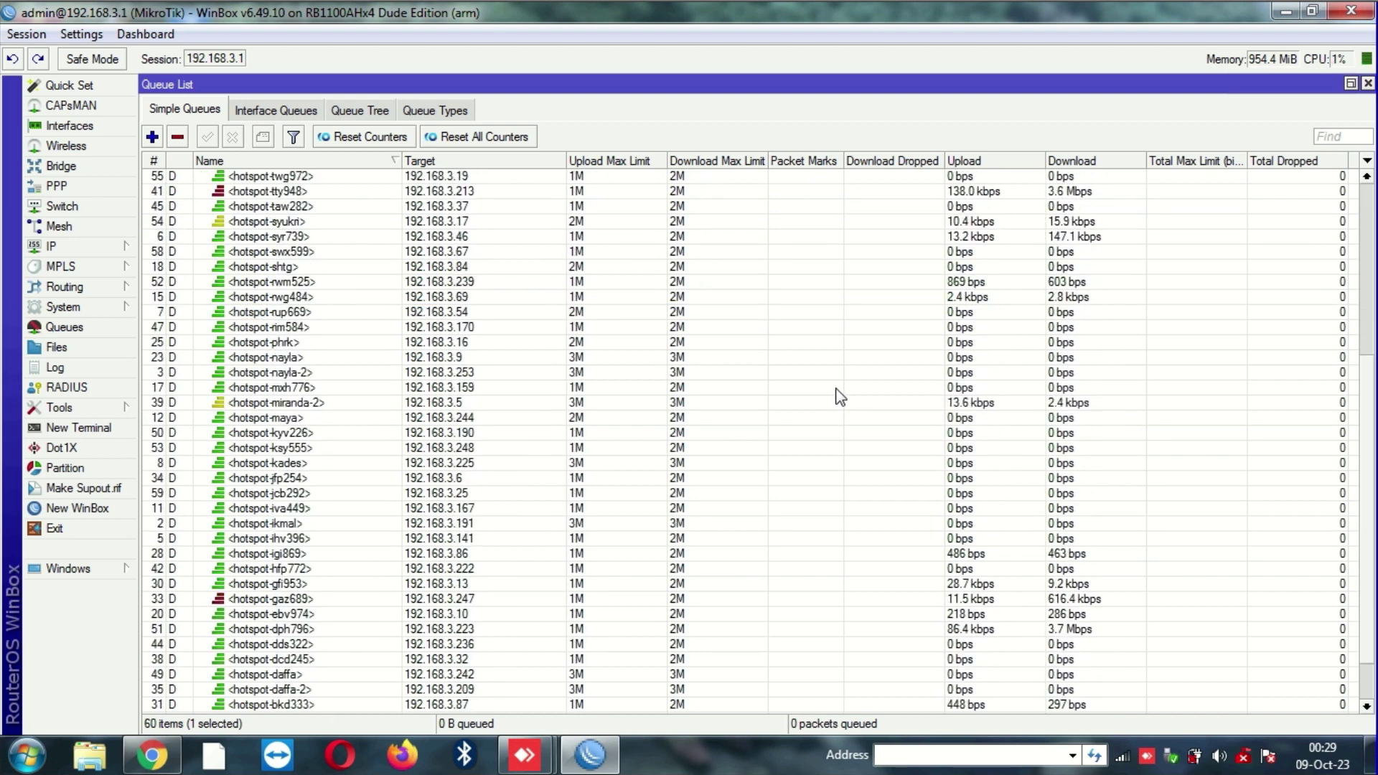
{"action": "scroll", "coordinate": [838, 395], "scroll_direction": "down", "scroll_amount": 2}
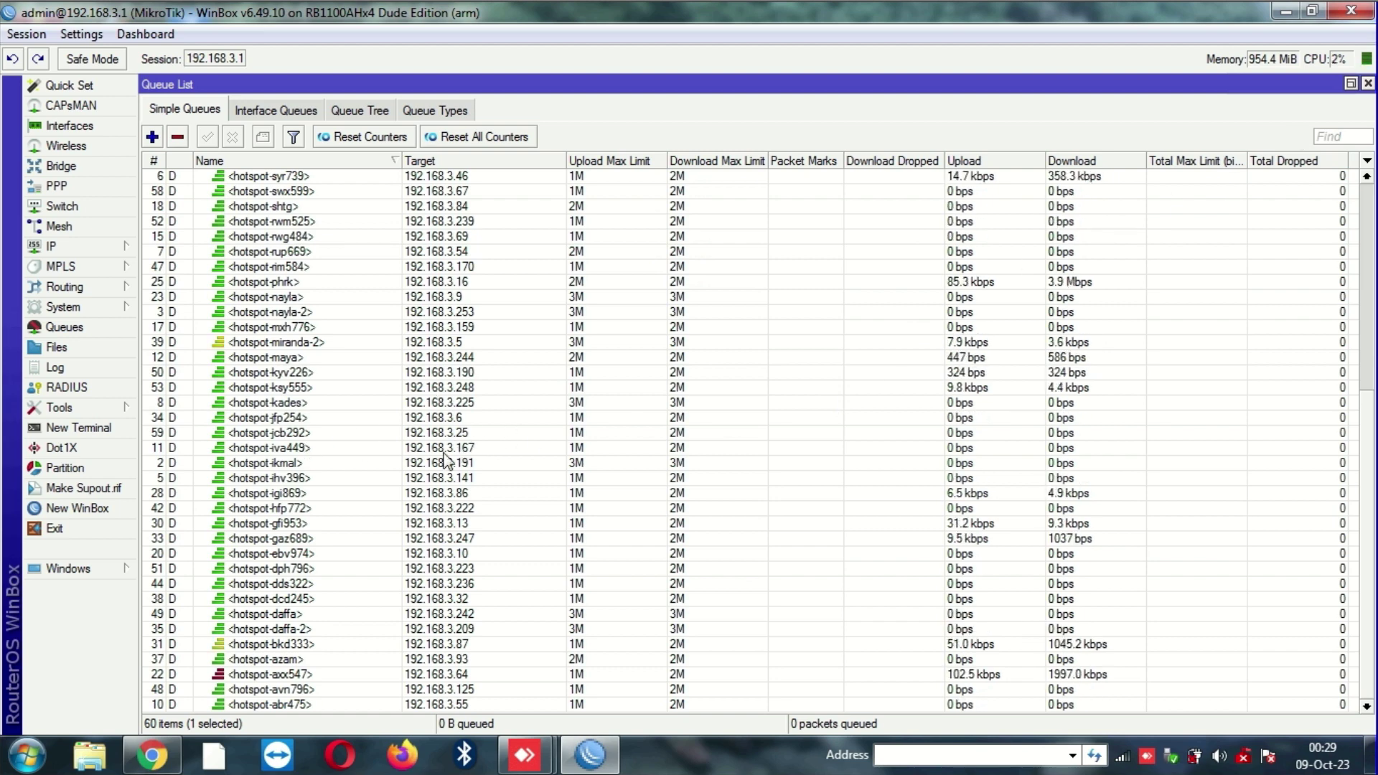
{"action": "scroll", "coordinate": [352, 386], "scroll_direction": "up", "scroll_amount": 7}
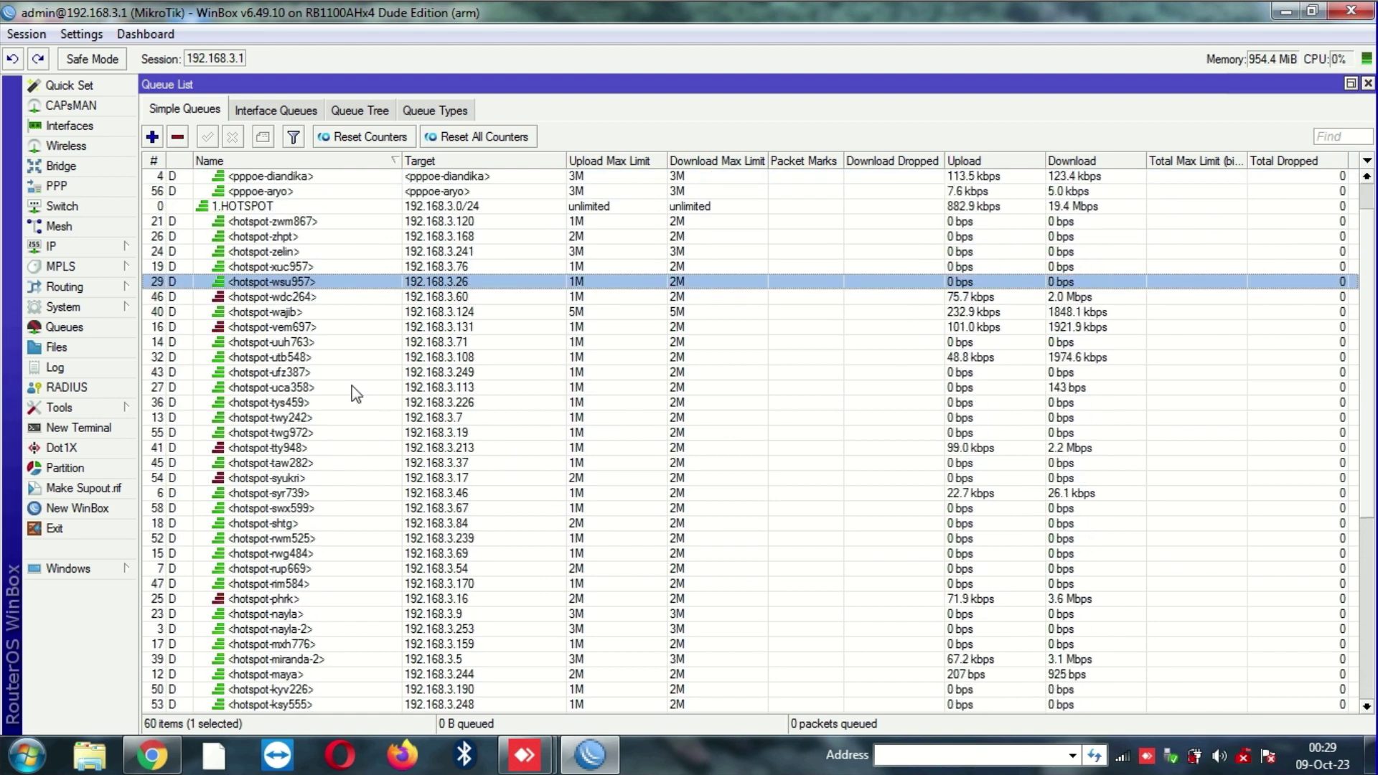
{"action": "scroll", "coordinate": [352, 385], "scroll_direction": "up", "scroll_amount": 1}
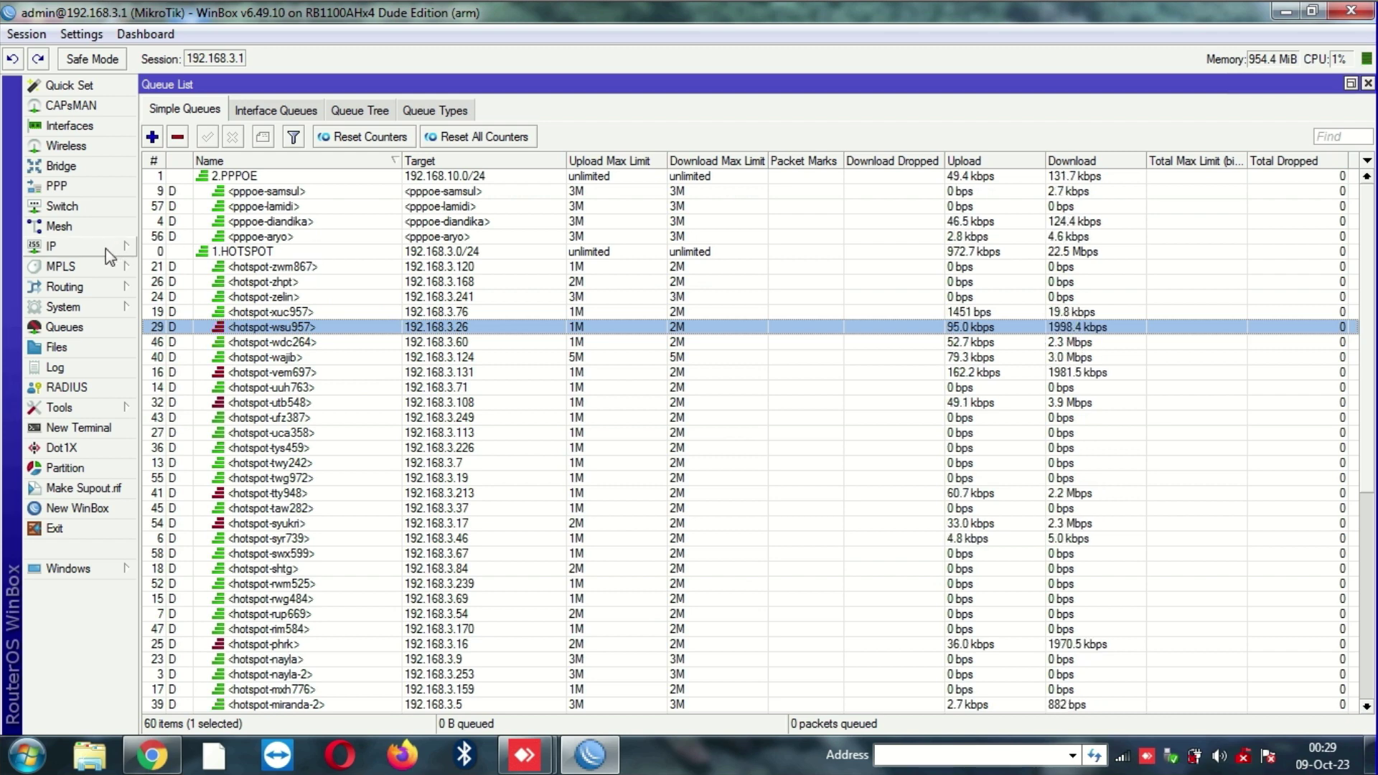
Step: Open the router log in a maximized window and widen the Message column to fit its full text
{"action": "left_click", "coordinate": [113, 367]}
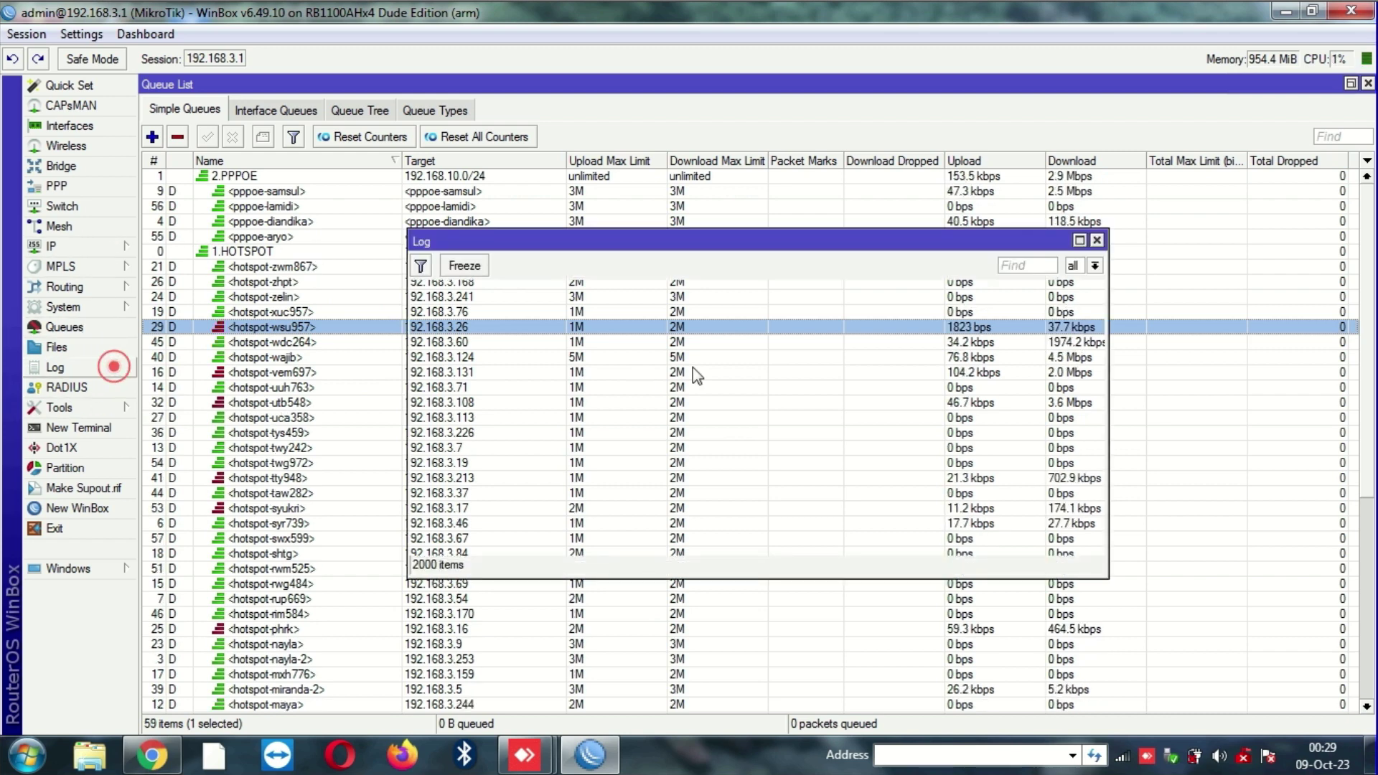
{"action": "left_click", "coordinate": [1079, 240]}
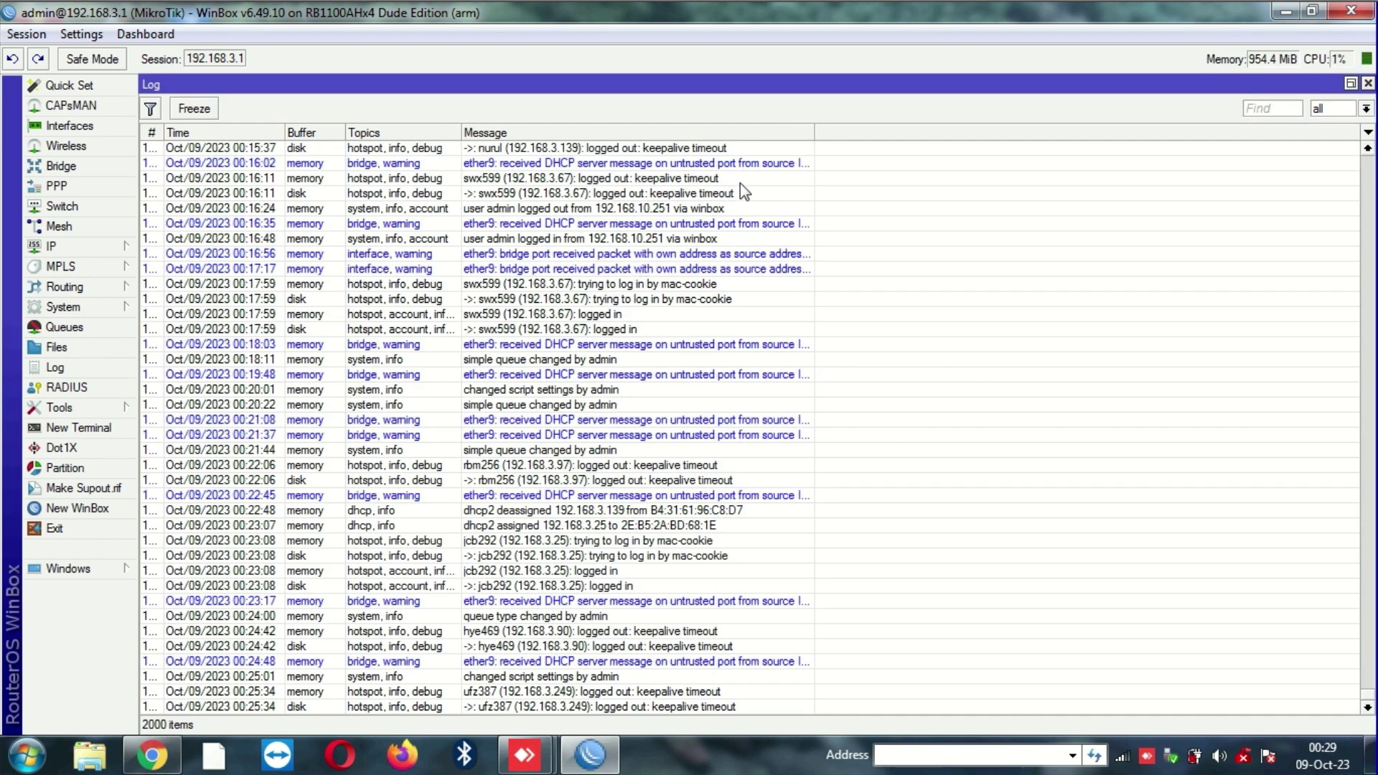
{"action": "left_click", "coordinate": [752, 165]}
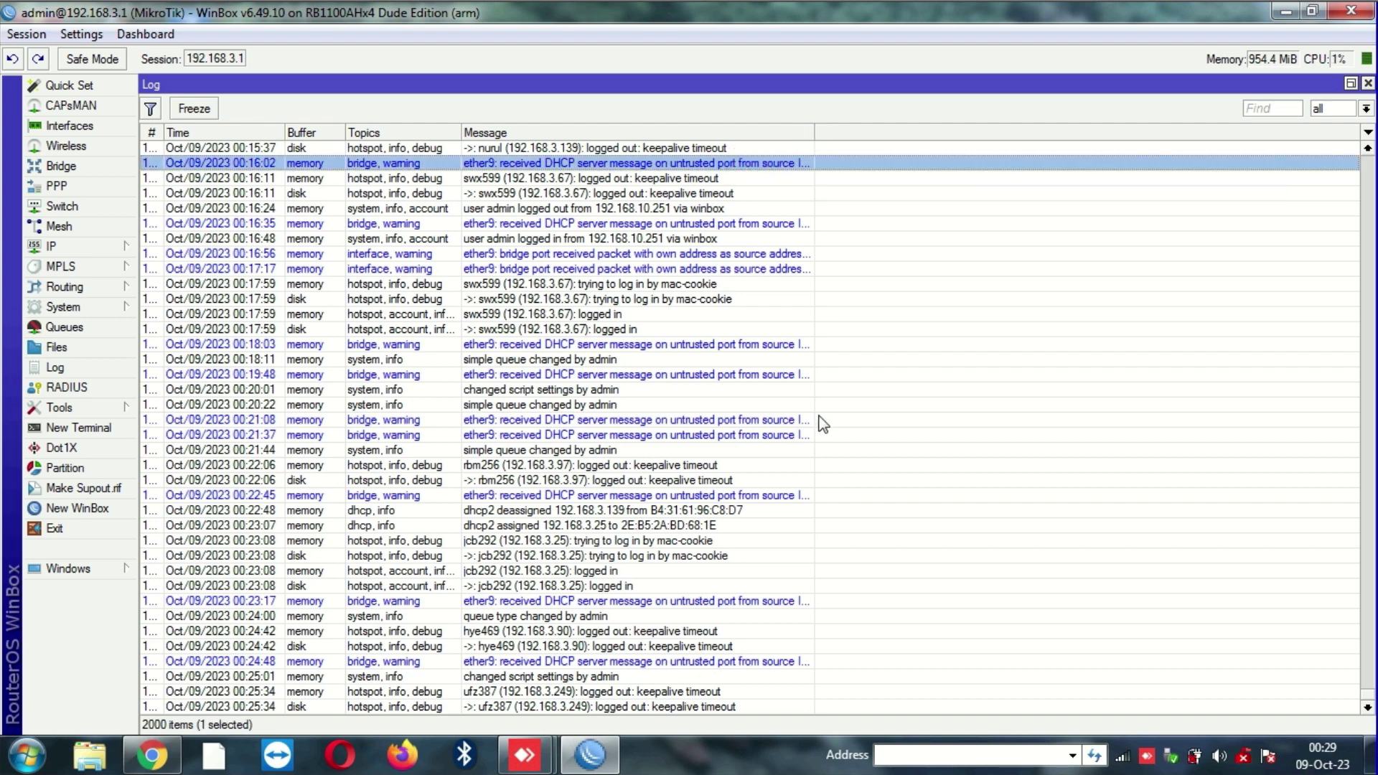
{"action": "double_click", "coordinate": [816, 132]}
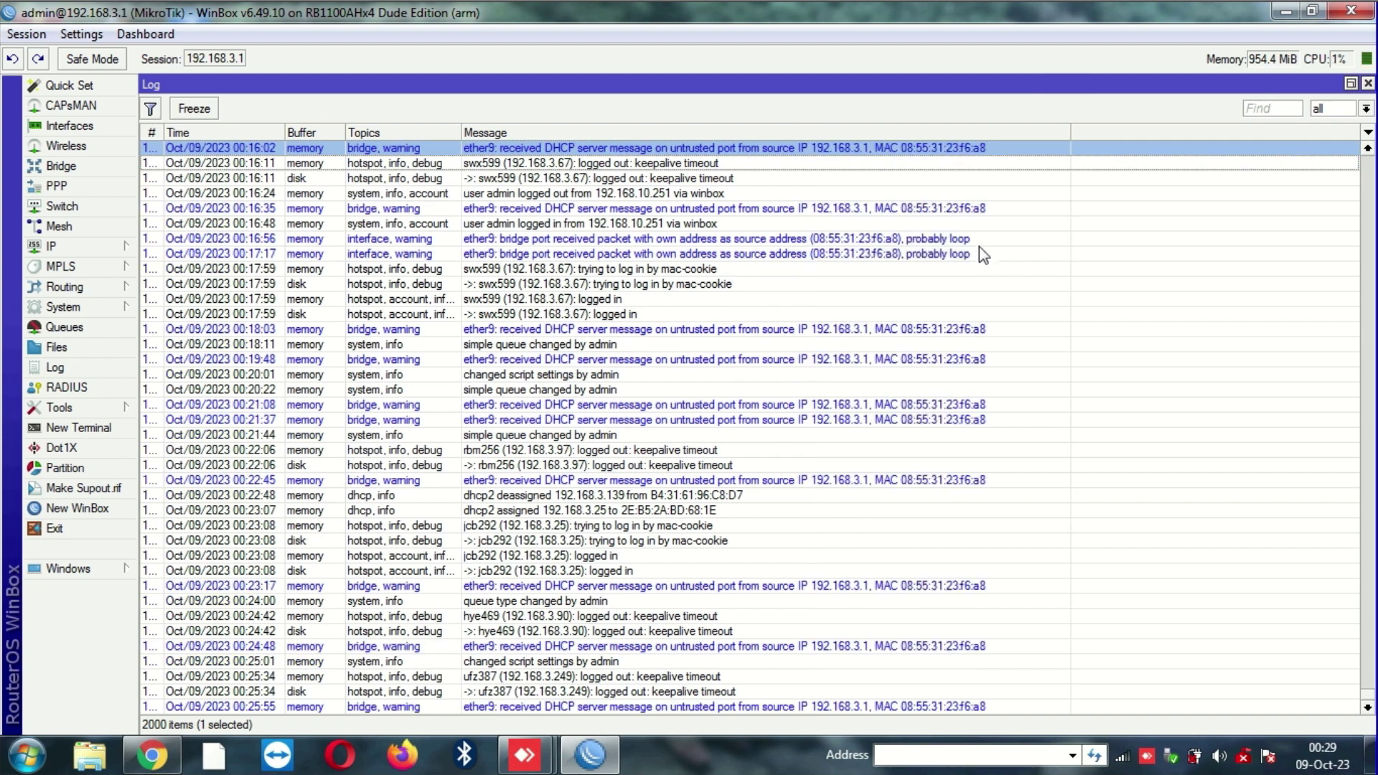
Step: Read the details of the ether9 interface warning logged at 00:16:56 and close the entry
{"action": "left_click", "coordinate": [979, 242]}
{"action": "double_click", "coordinate": [979, 243]}
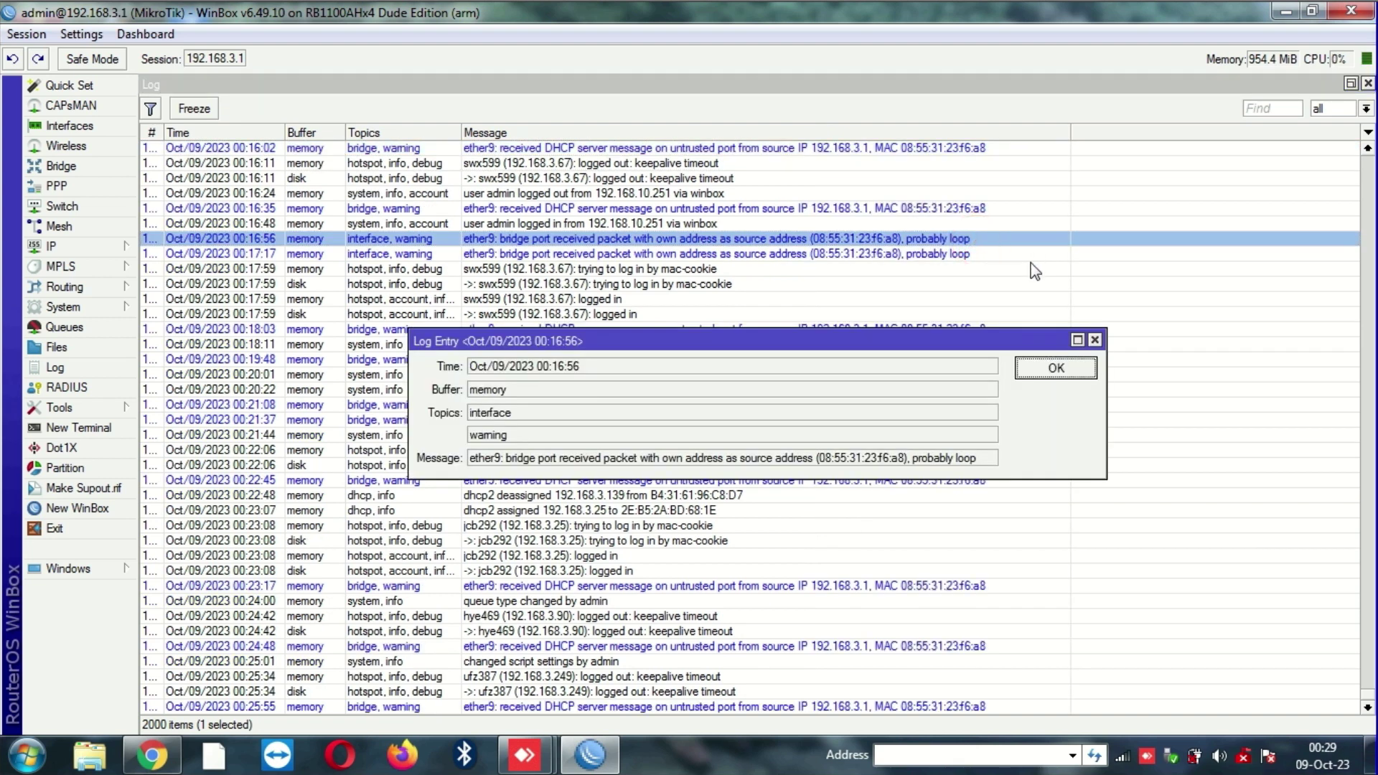
{"action": "left_click", "coordinate": [872, 460]}
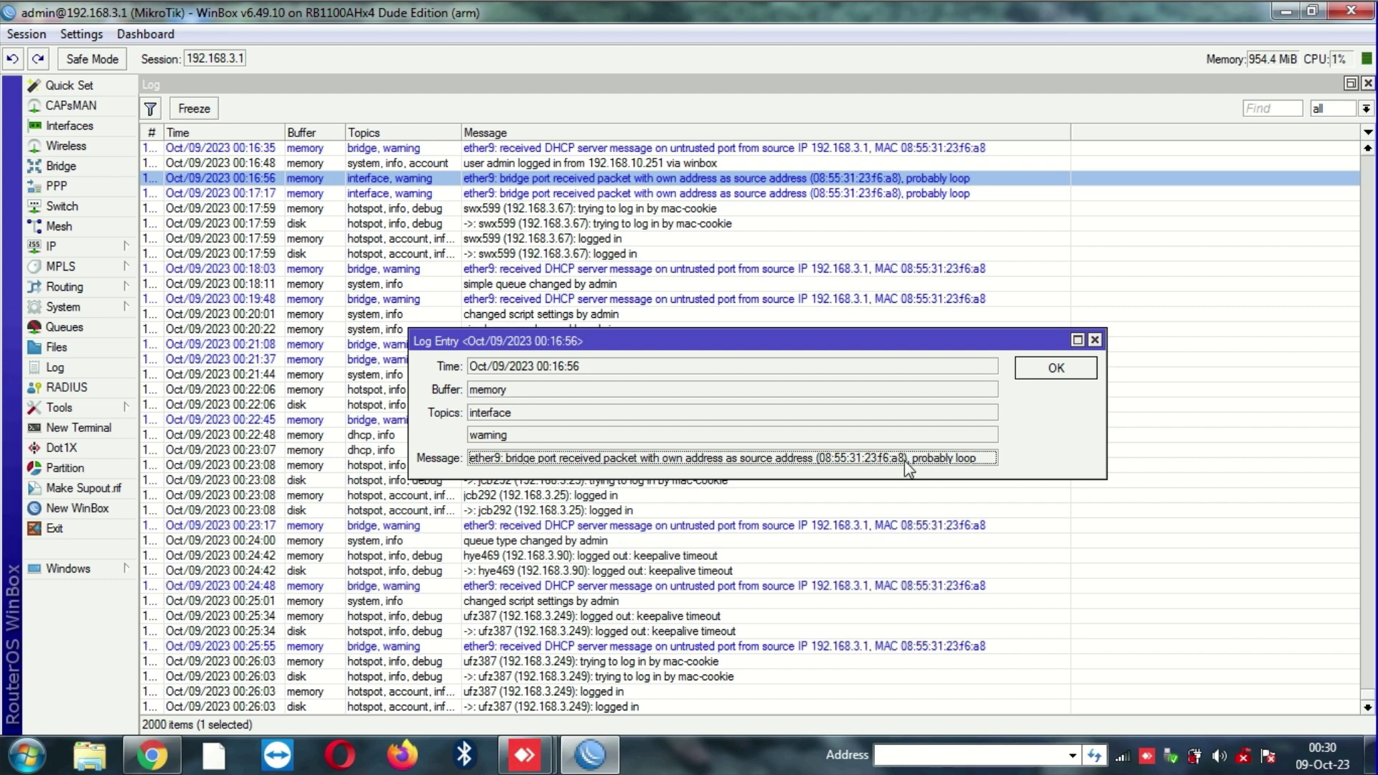
{"action": "left_click", "coordinate": [1053, 367]}
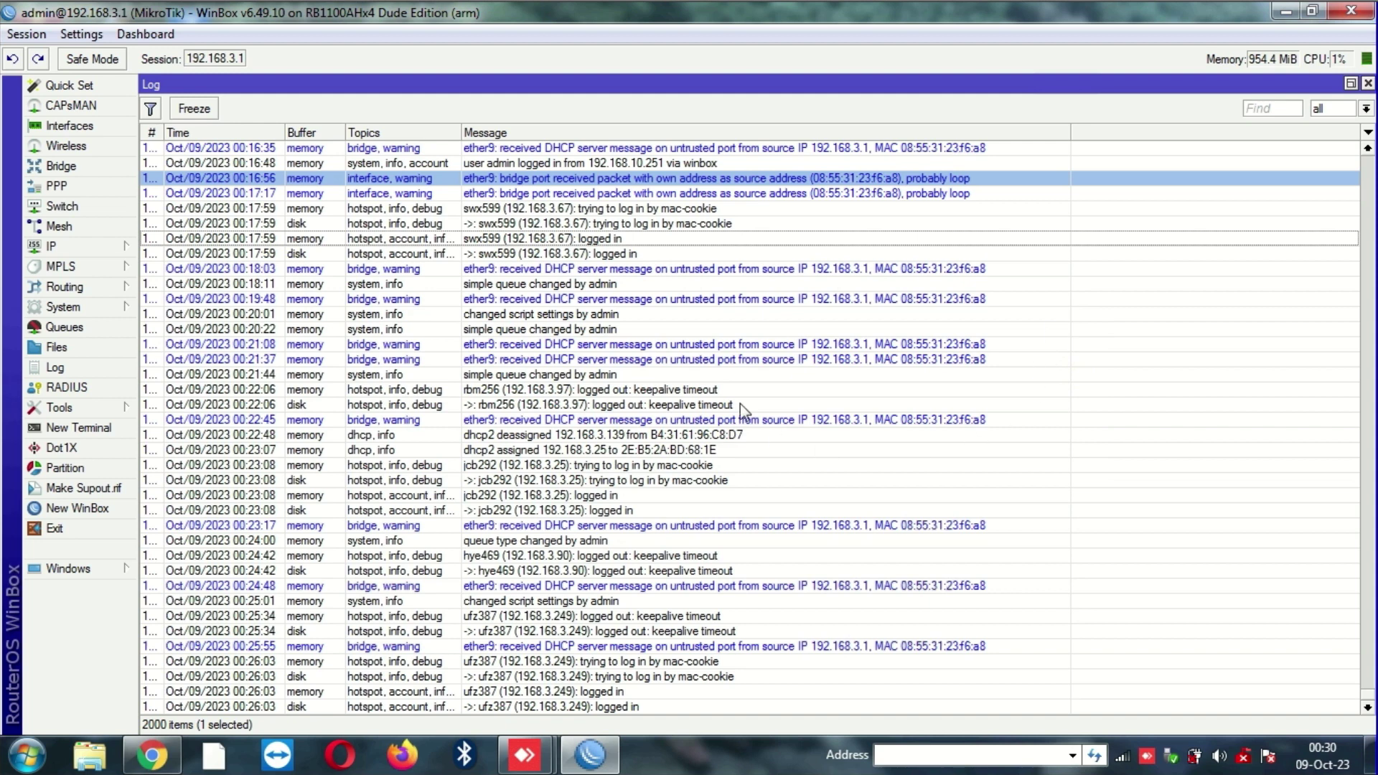
Step: Look through earlier and recent log entries for repeated ether9 loop and untrusted DHCP server warnings
{"action": "key", "text": "Page_Up"}
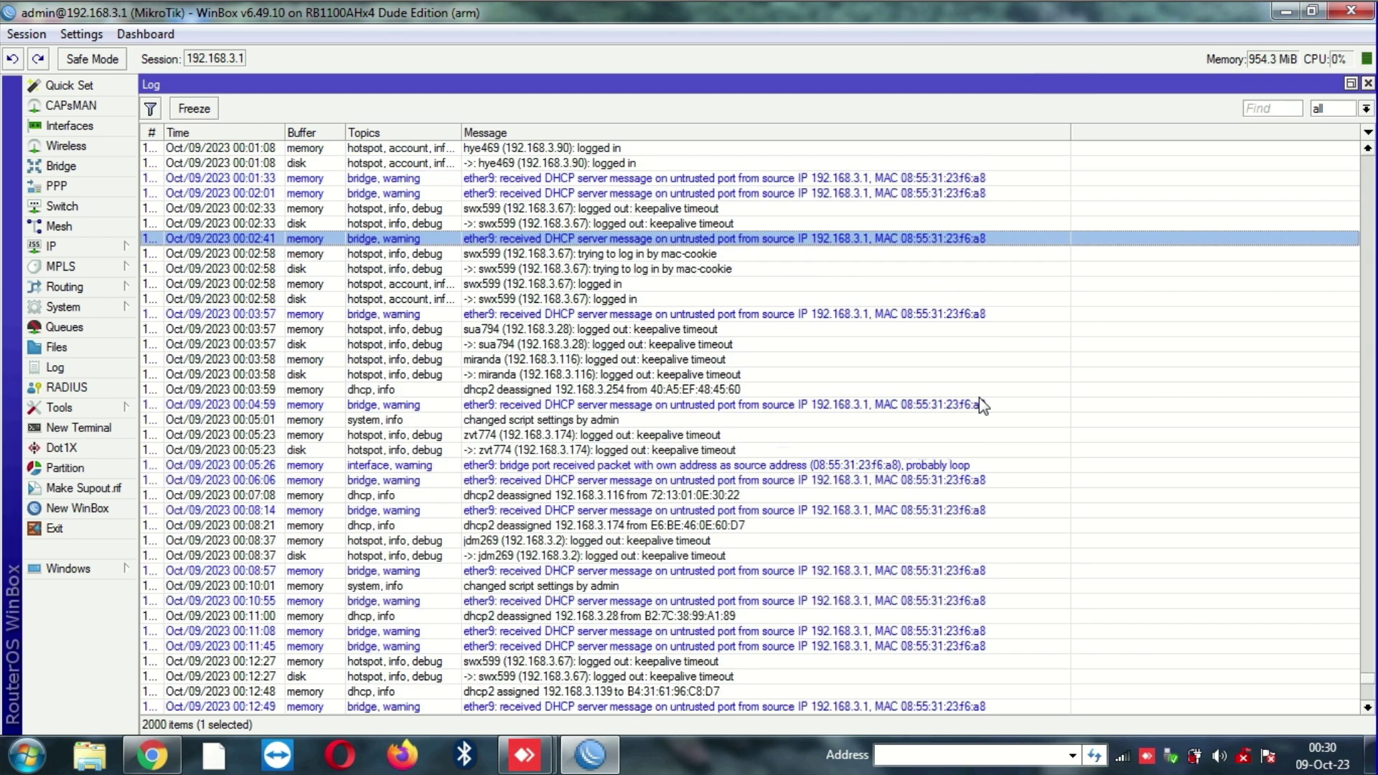
{"action": "left_click", "coordinate": [590, 468]}
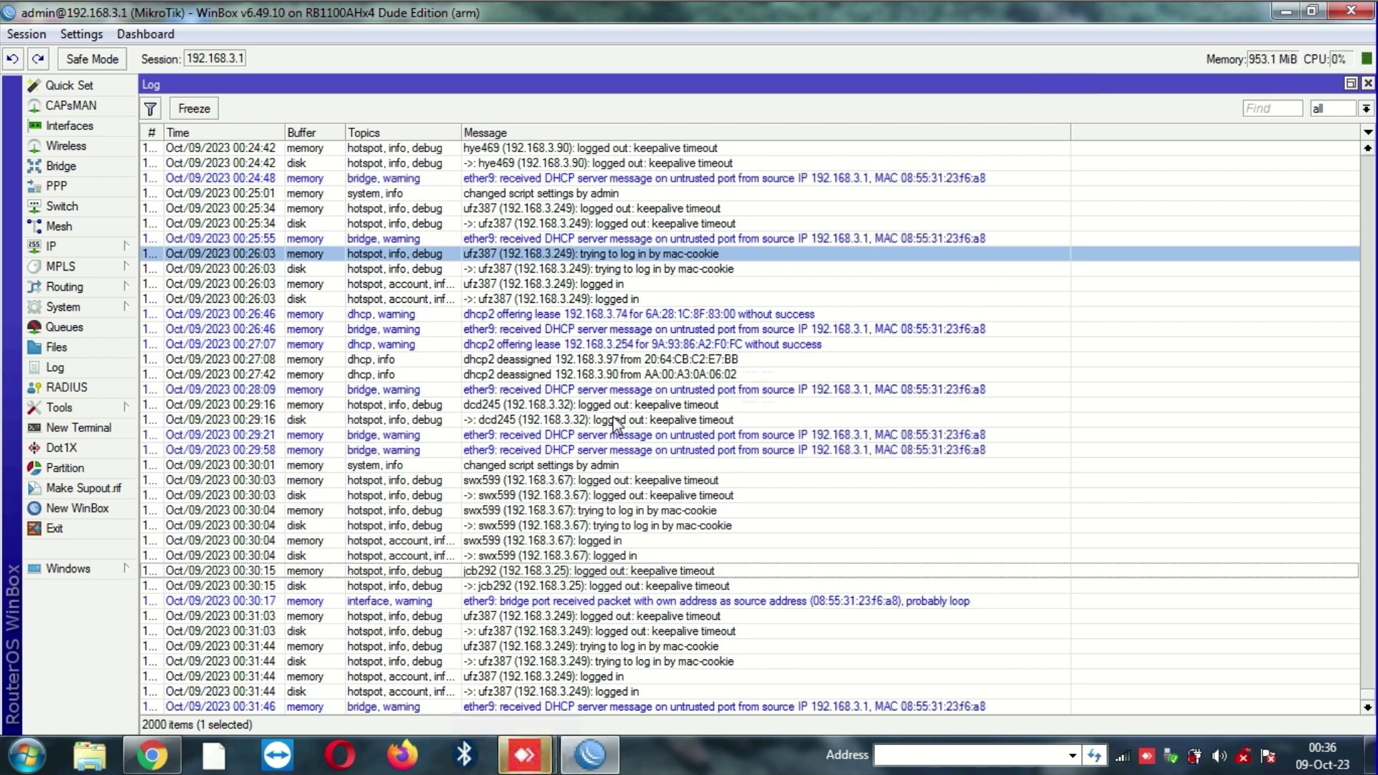
{"action": "left_click", "coordinate": [672, 703]}
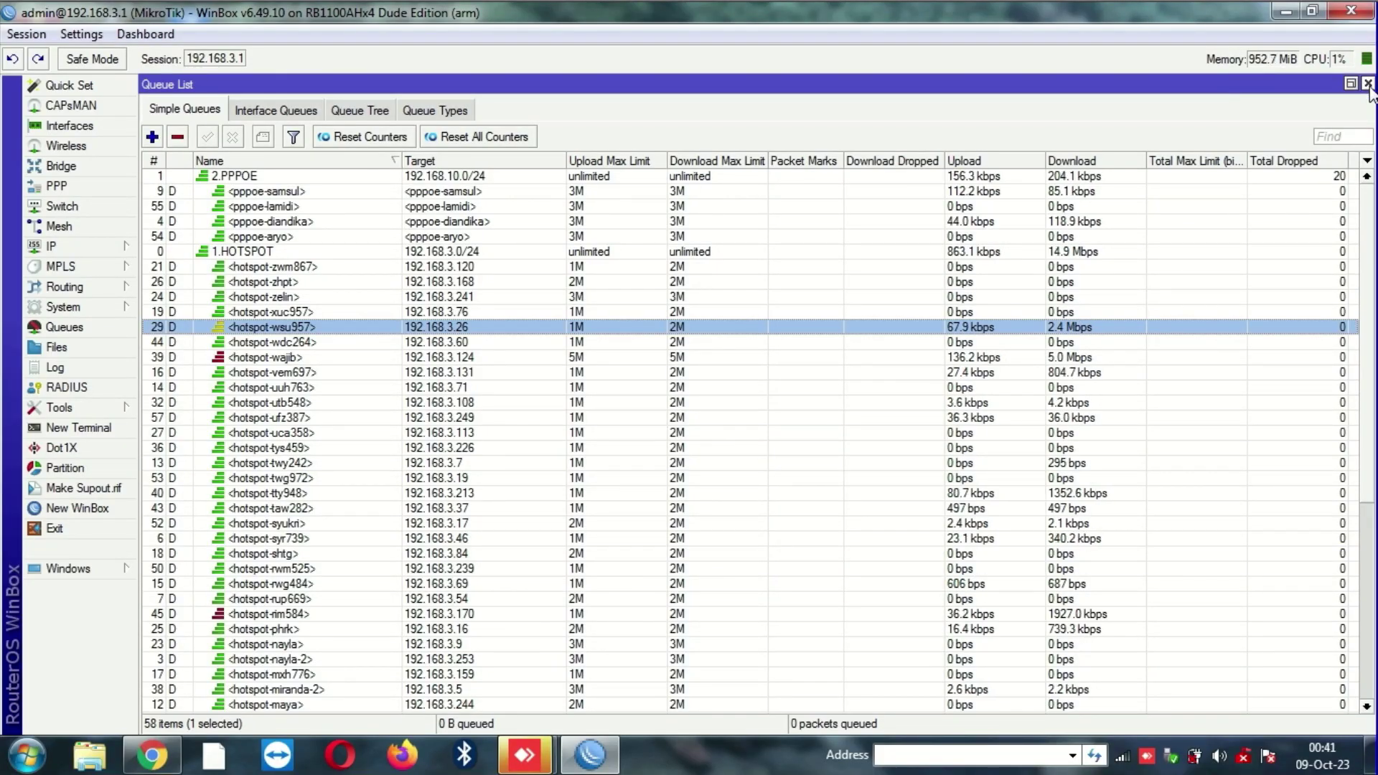
Step: Close the queue list and review the log's bridge and interface warnings for ether9 among the entries from about 00:27 to 00:38
{"action": "left_click", "coordinate": [1368, 84]}
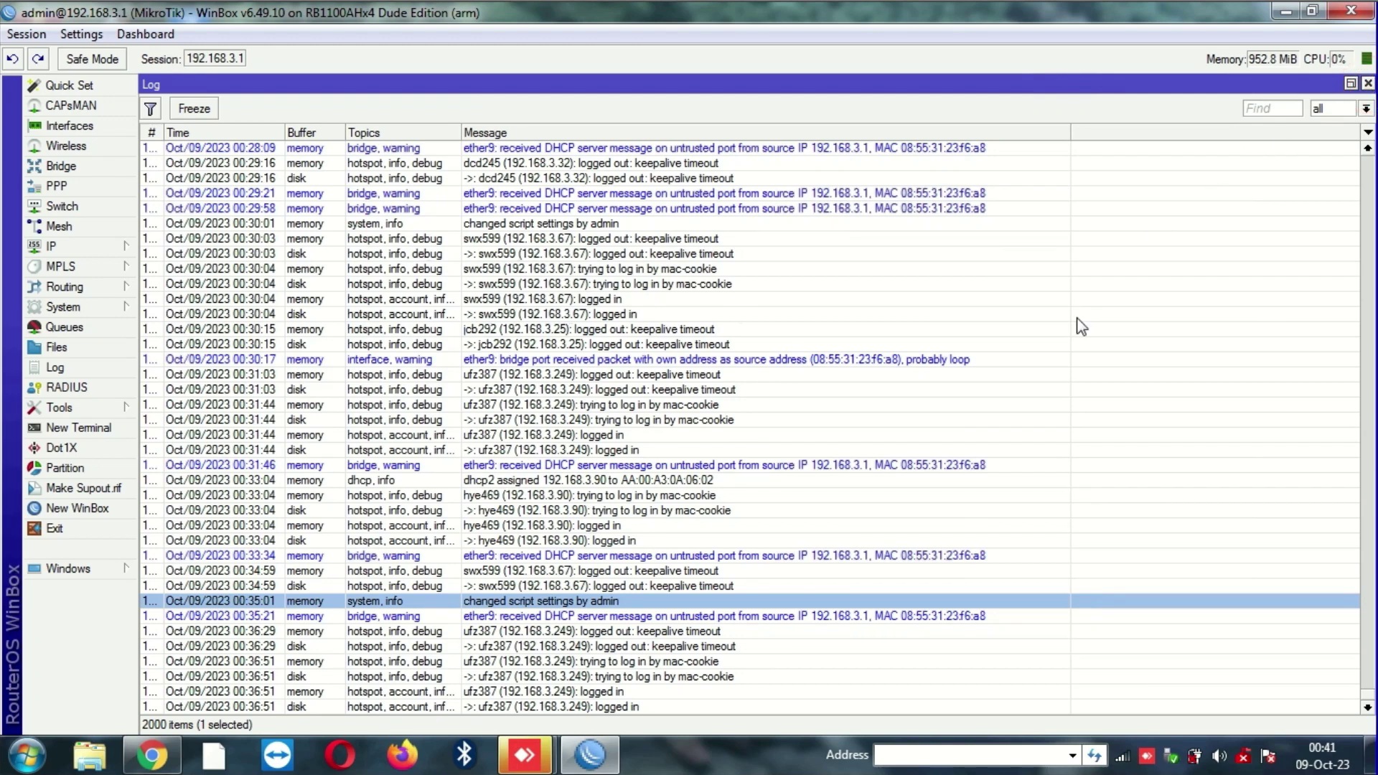
{"action": "left_click", "coordinate": [809, 374]}
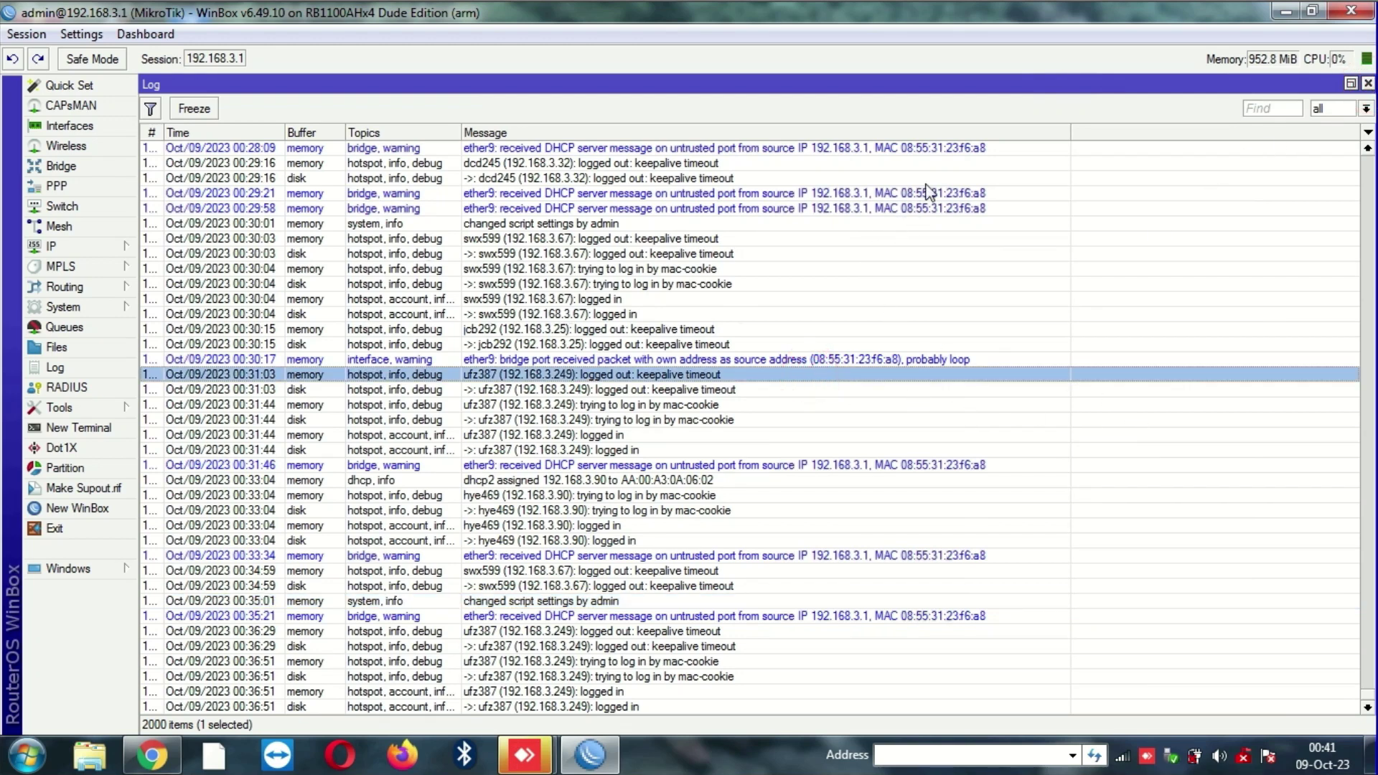
{"action": "left_click", "coordinate": [924, 180]}
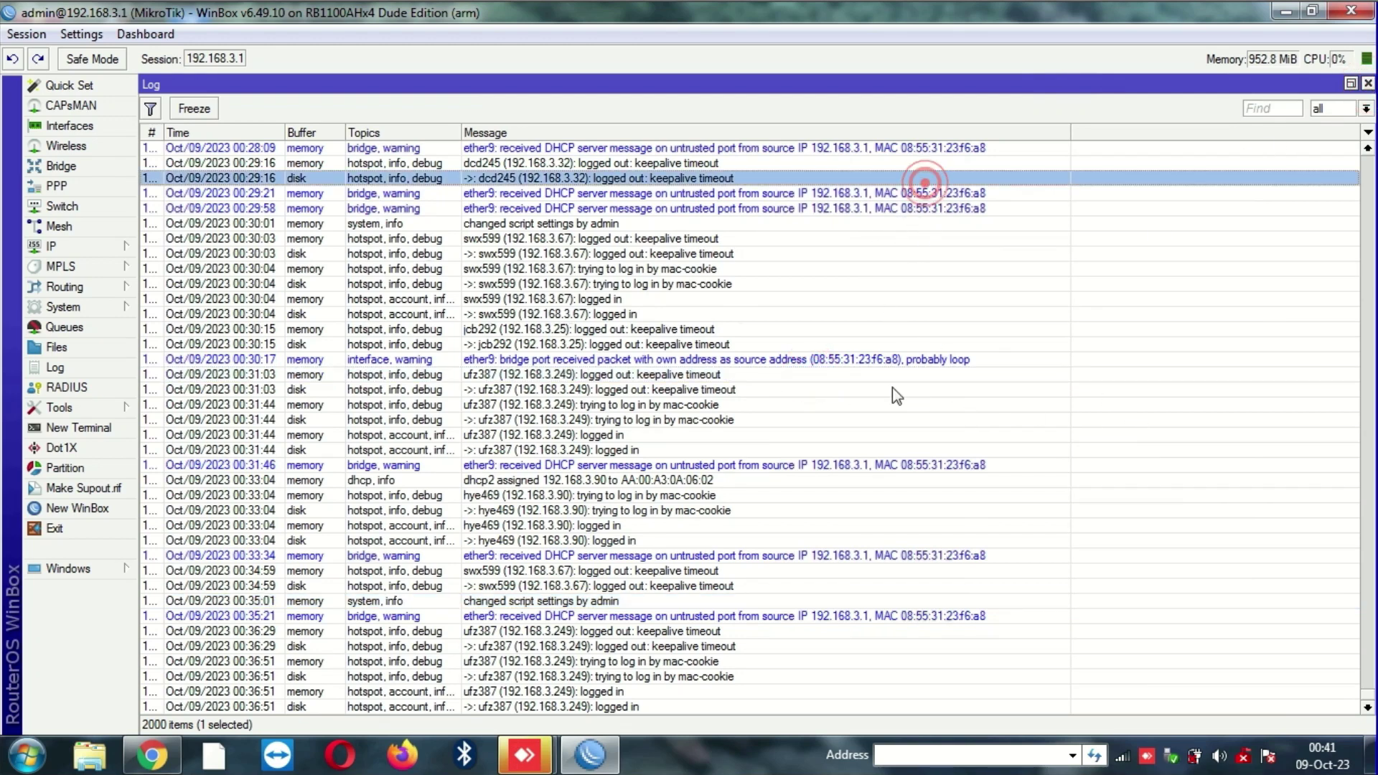
{"action": "left_click", "coordinate": [832, 615]}
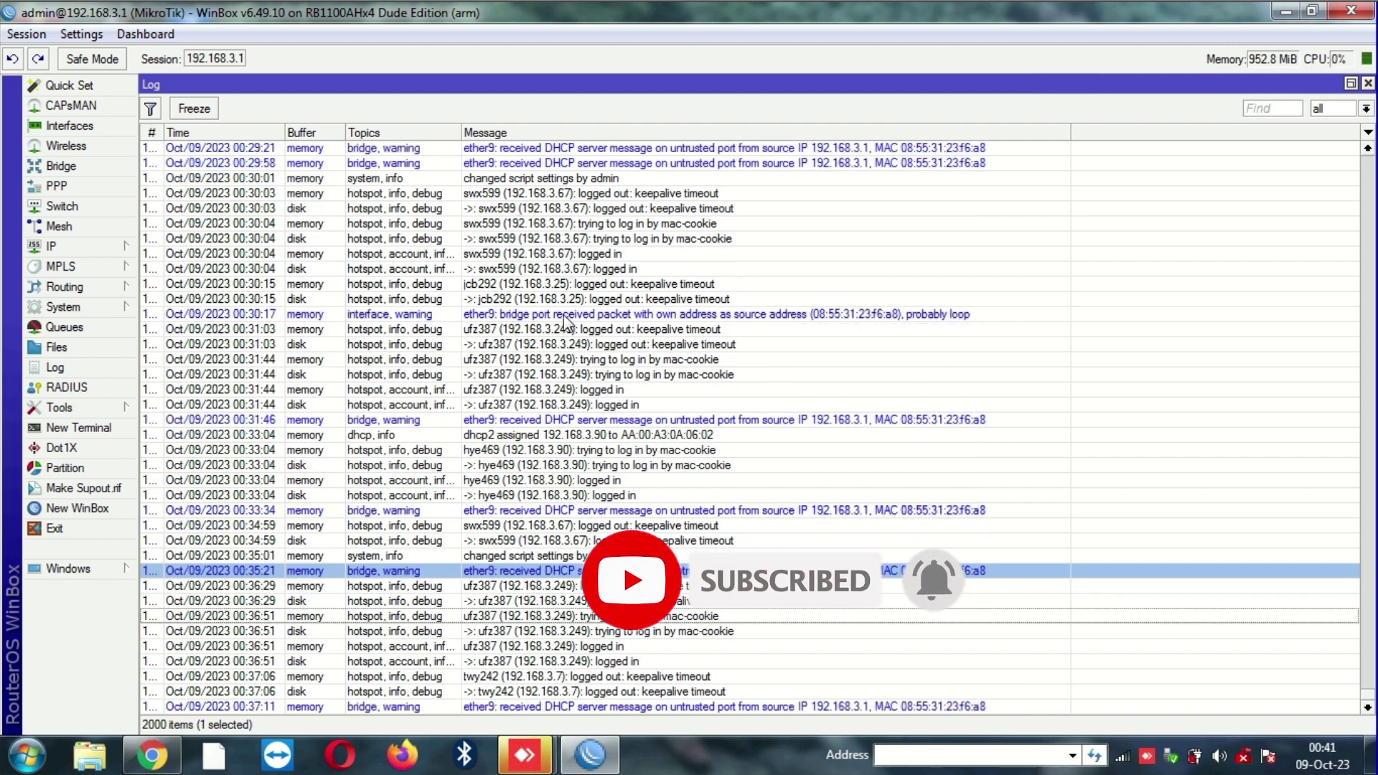
{"action": "scroll", "coordinate": [867, 496], "scroll_direction": "up", "scroll_amount": 2}
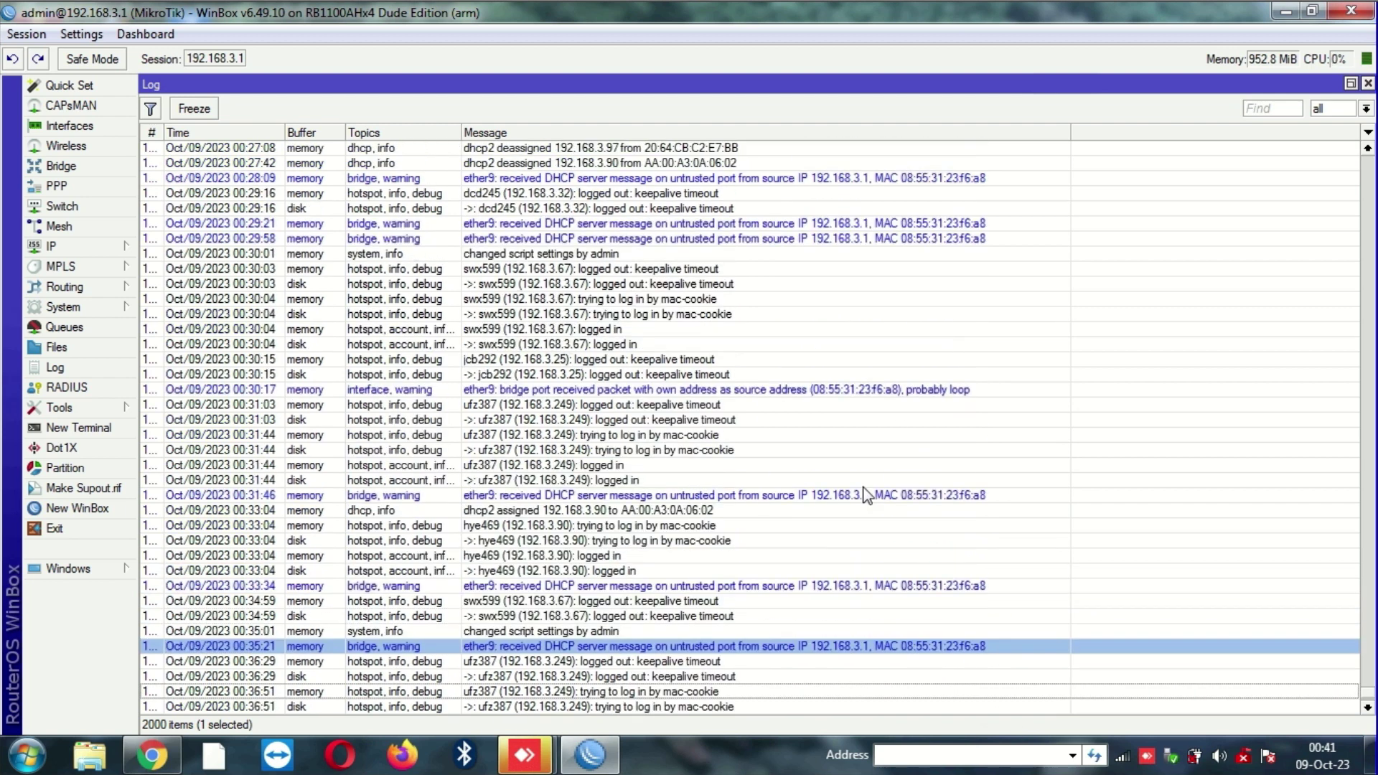
{"action": "scroll", "coordinate": [866, 495], "scroll_direction": "up", "scroll_amount": 2}
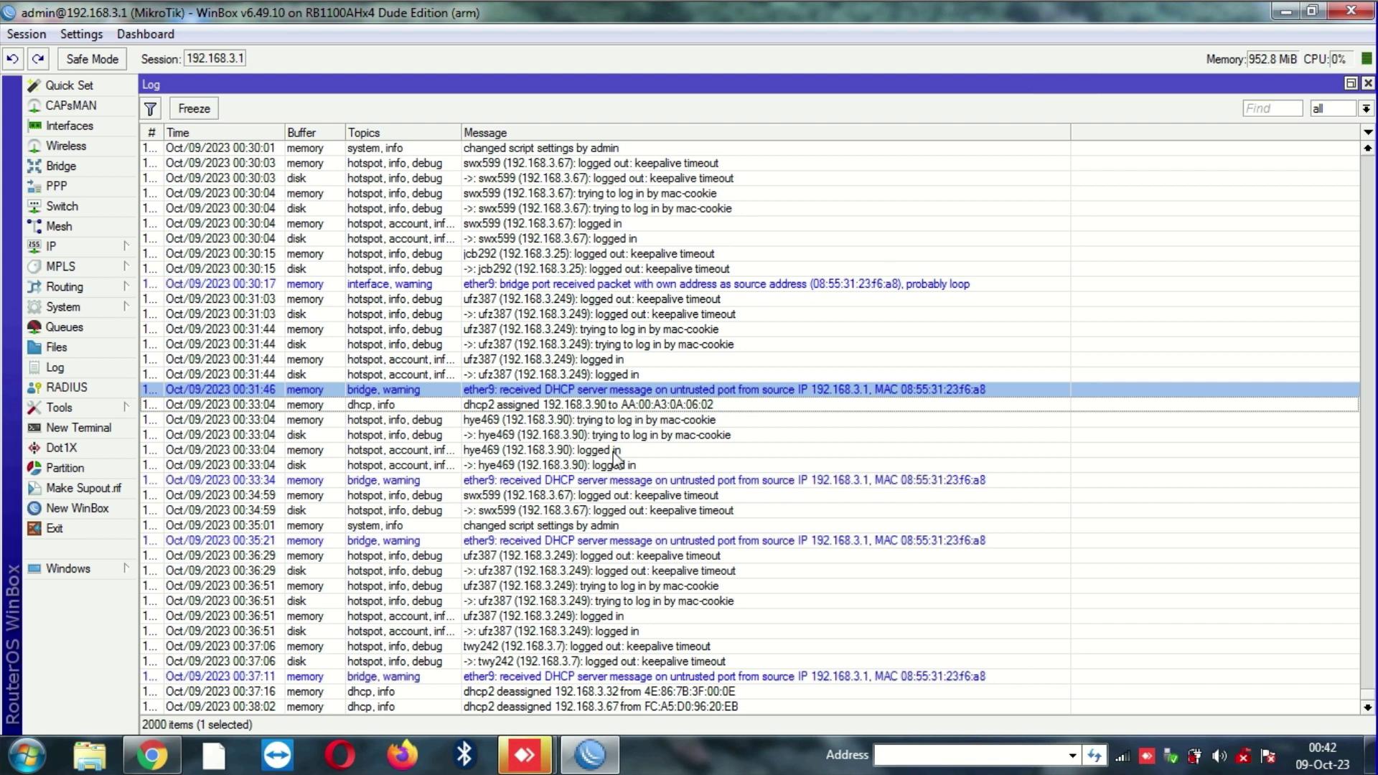
{"action": "left_click", "coordinate": [643, 408]}
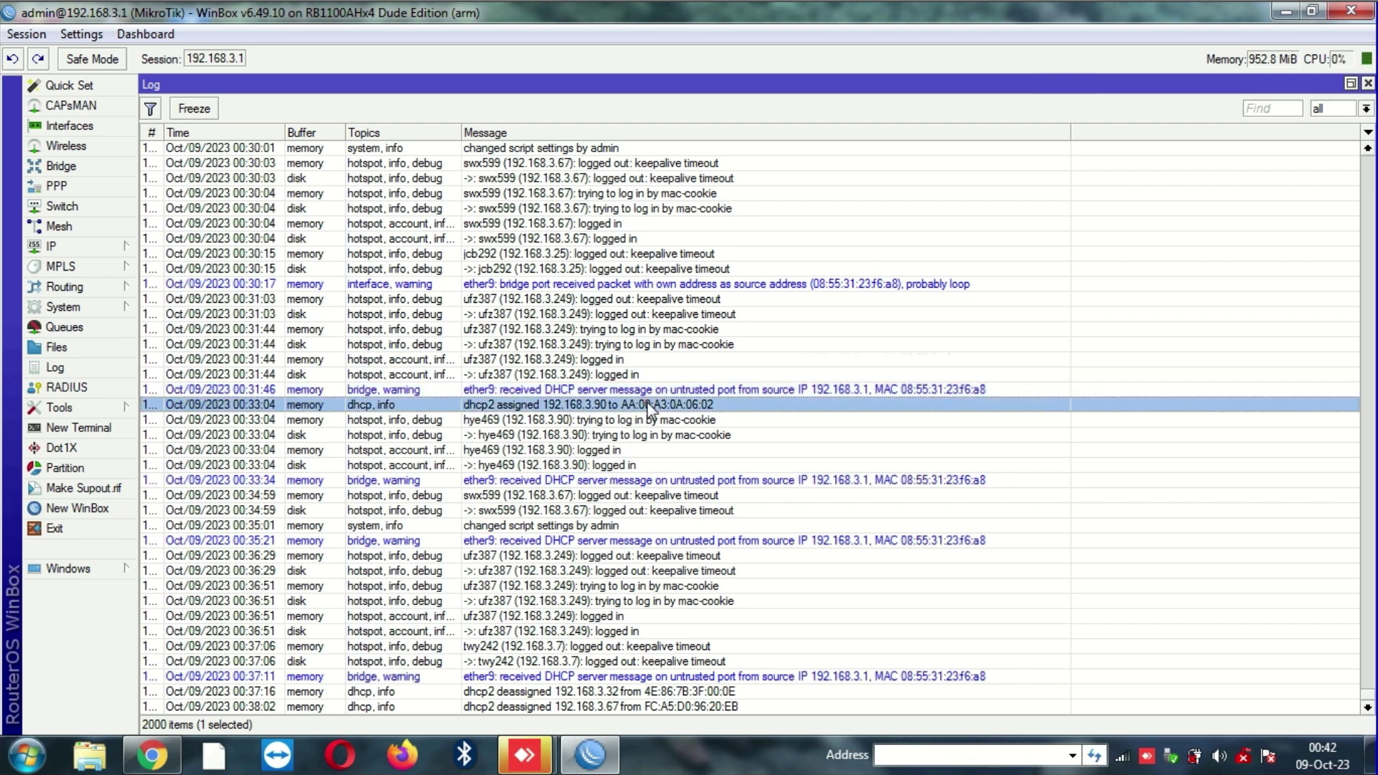